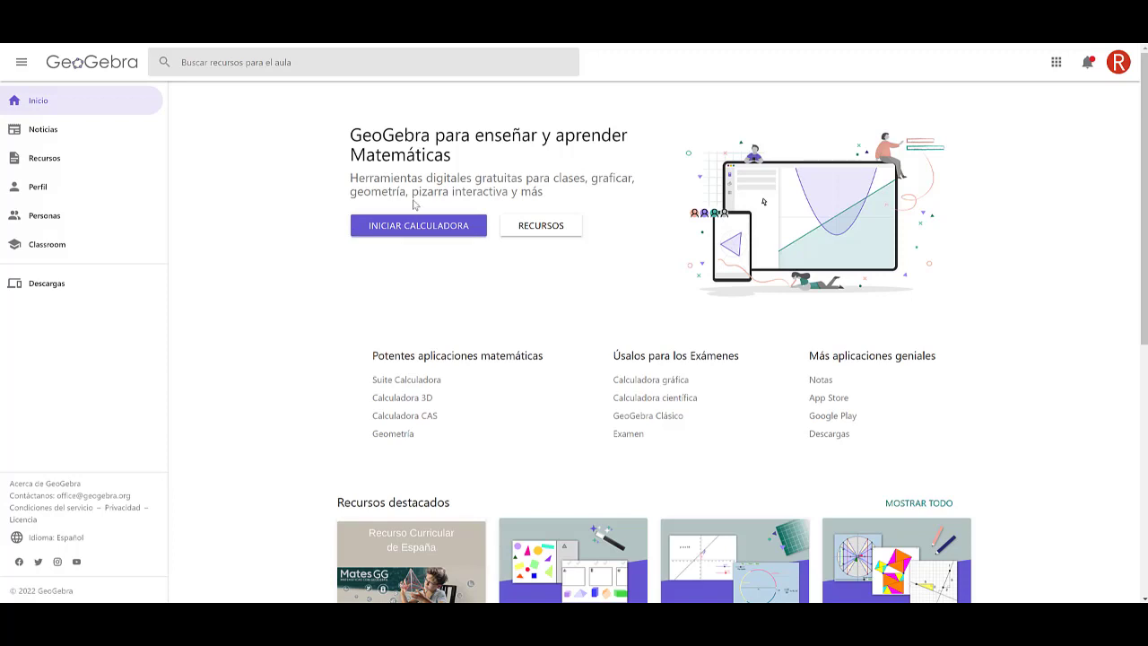
# Open GeoGebra Notas and move the boat problem statement higher on the page.
pyautogui.click(1054, 65)
pyautogui.click(1006, 260)
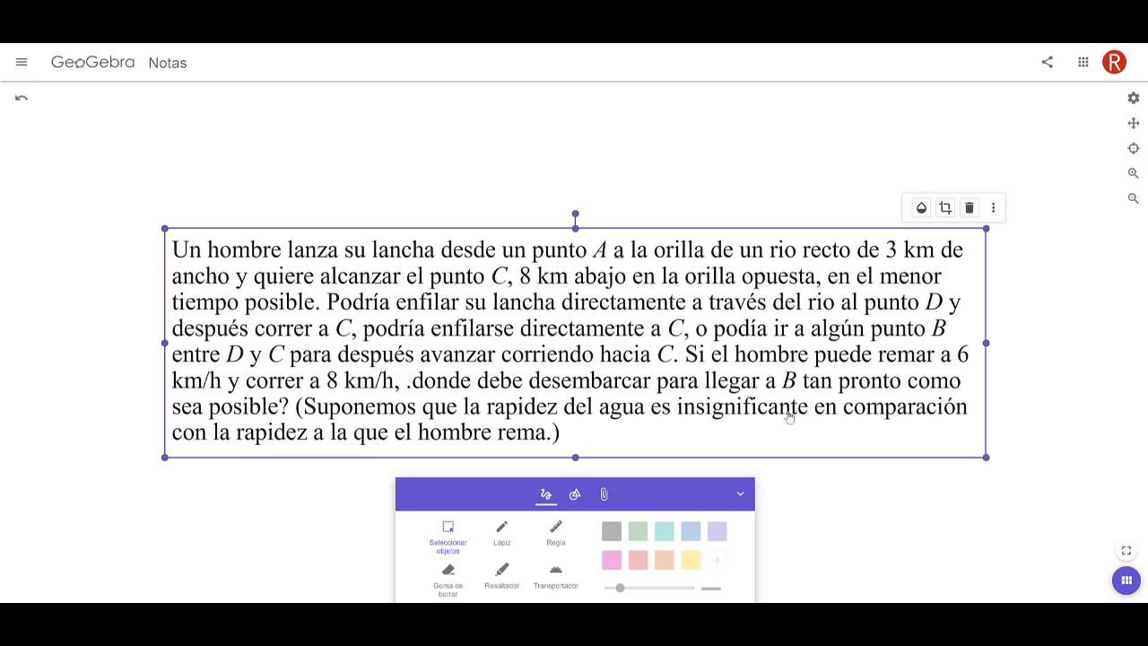
pyautogui.moveTo(771, 385); pyautogui.dragTo(739, 251)
pyautogui.click(856, 462)
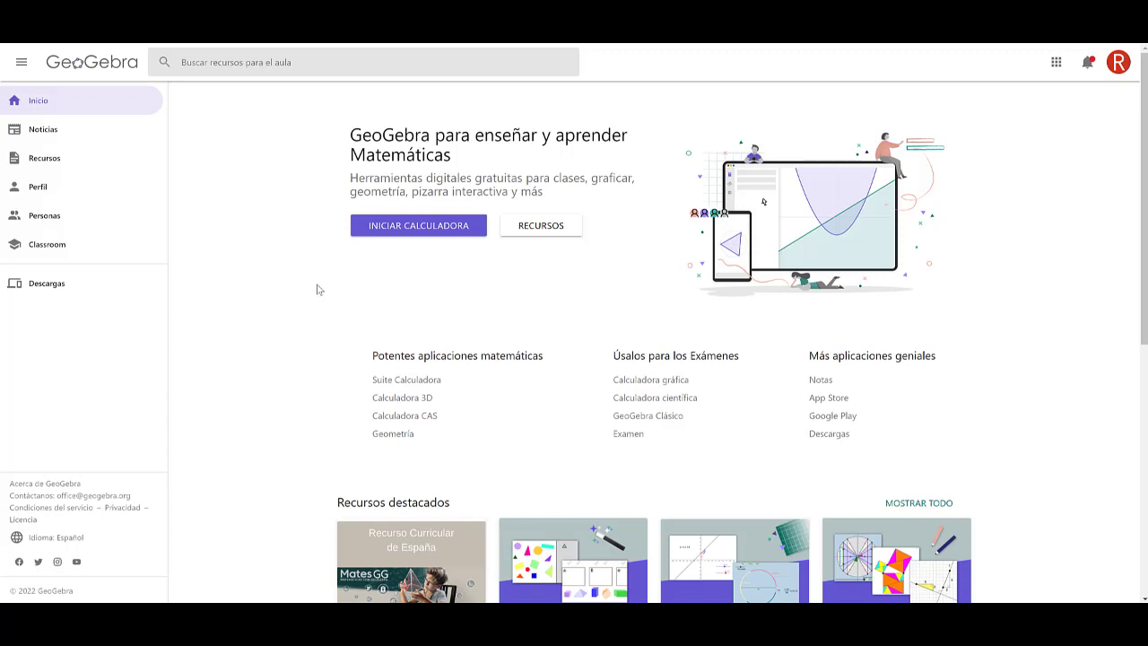
# Switch to GeoGebra Clásico and dismiss its list of perspectives to get a blank graphics view.
pyautogui.click(1055, 65)
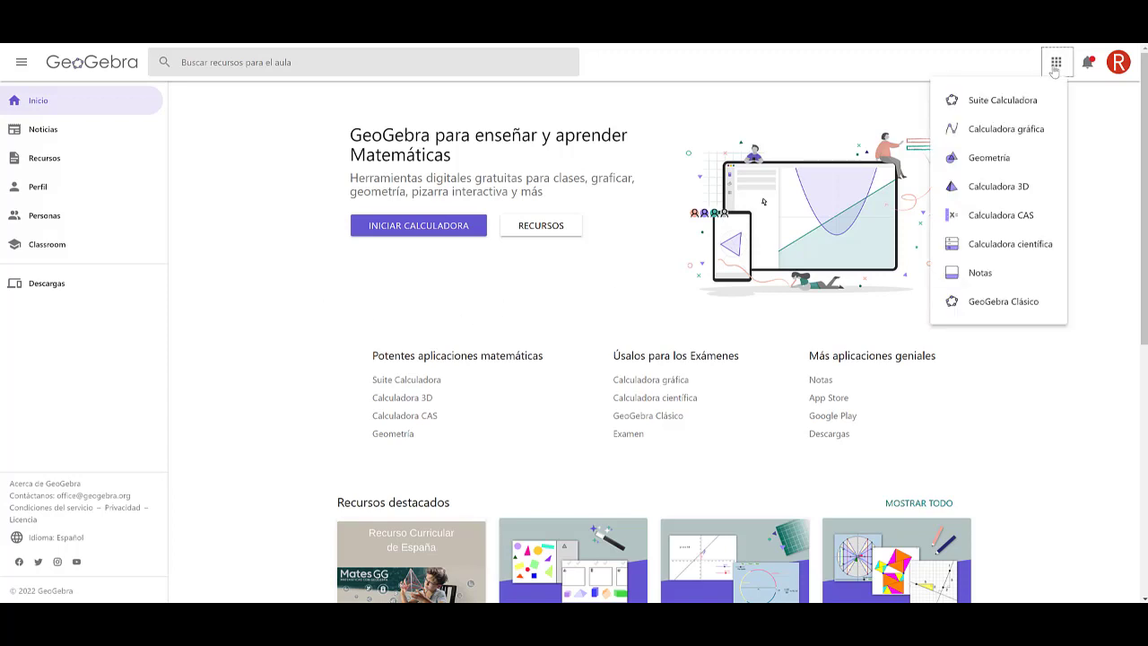
pyautogui.click(1004, 303)
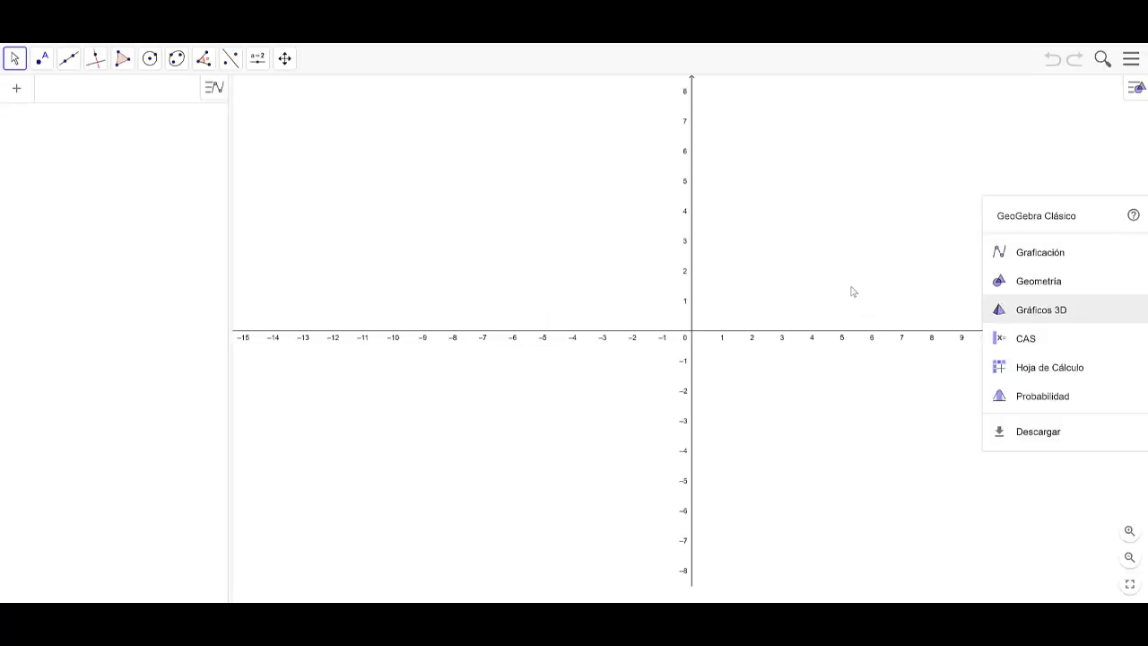
pyautogui.click(807, 245)
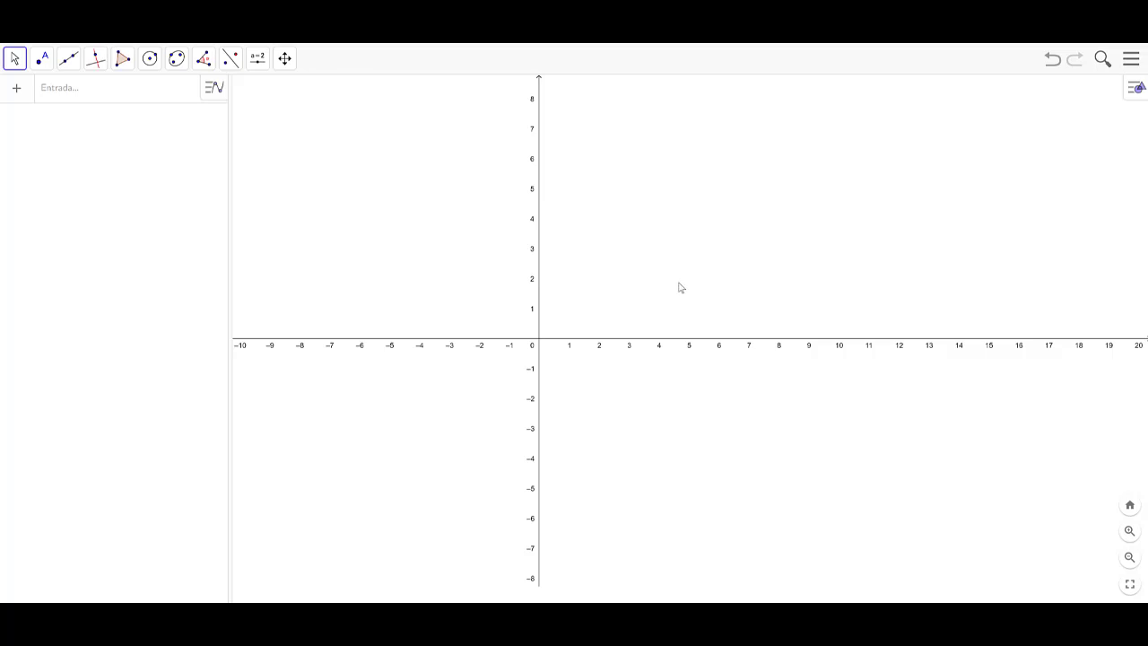
# Show the major and minor gridlines in the graphics view.
pyautogui.moveTo(680, 287); pyautogui.dragTo(707, 303)
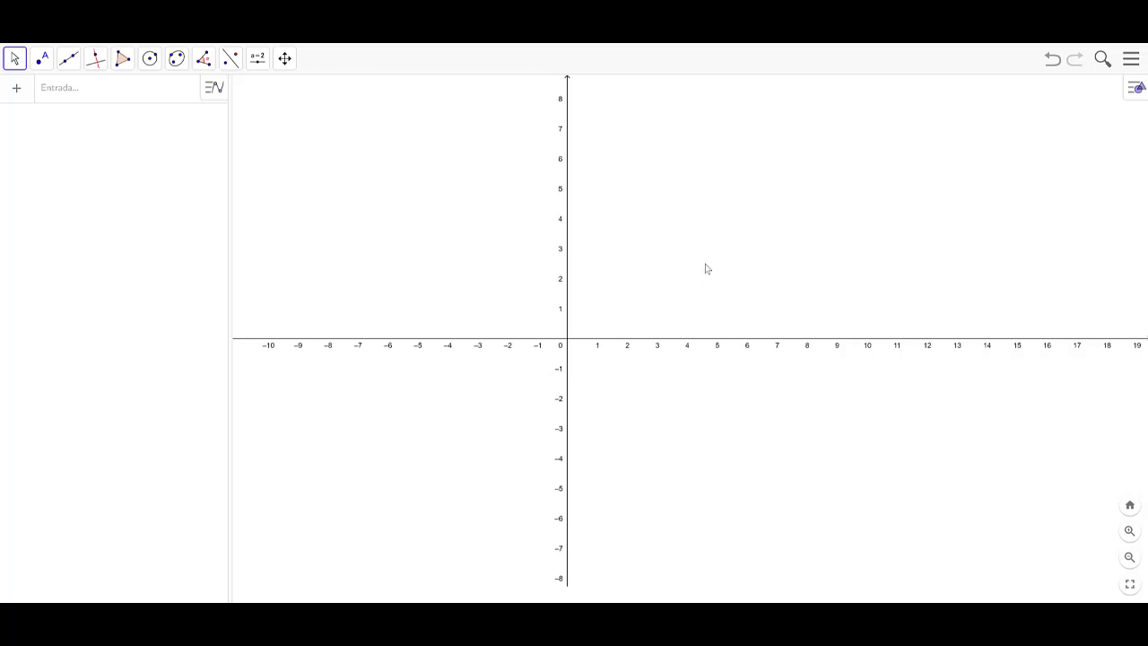
pyautogui.moveTo(676, 264); pyautogui.dragTo(620, 249)
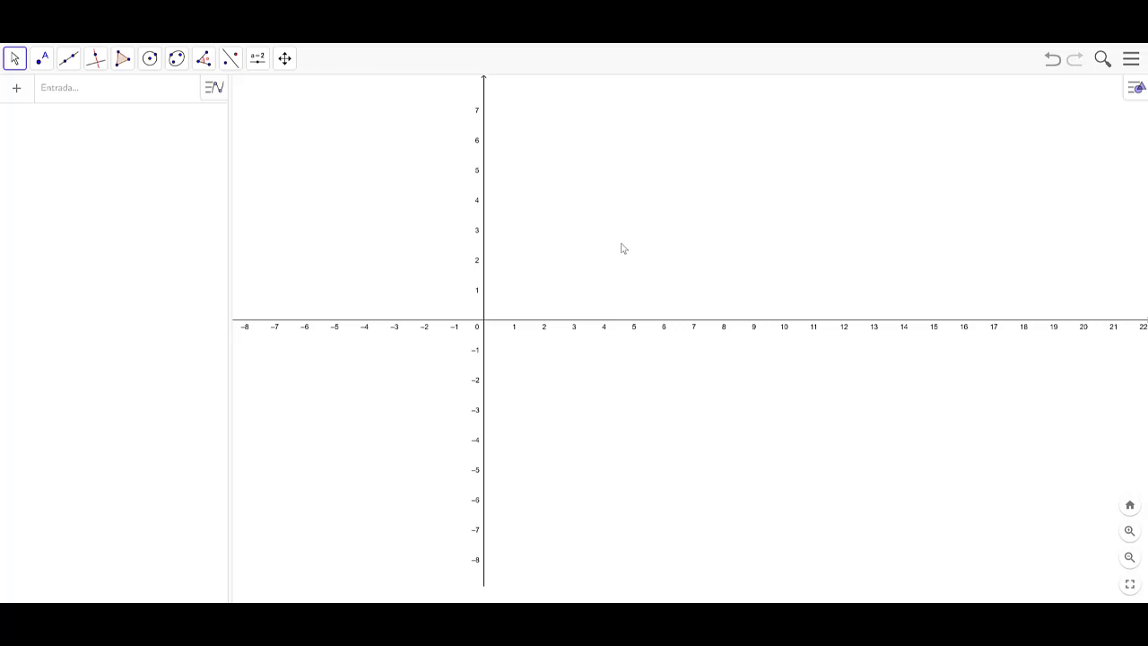
pyautogui.rightClick(685, 205)
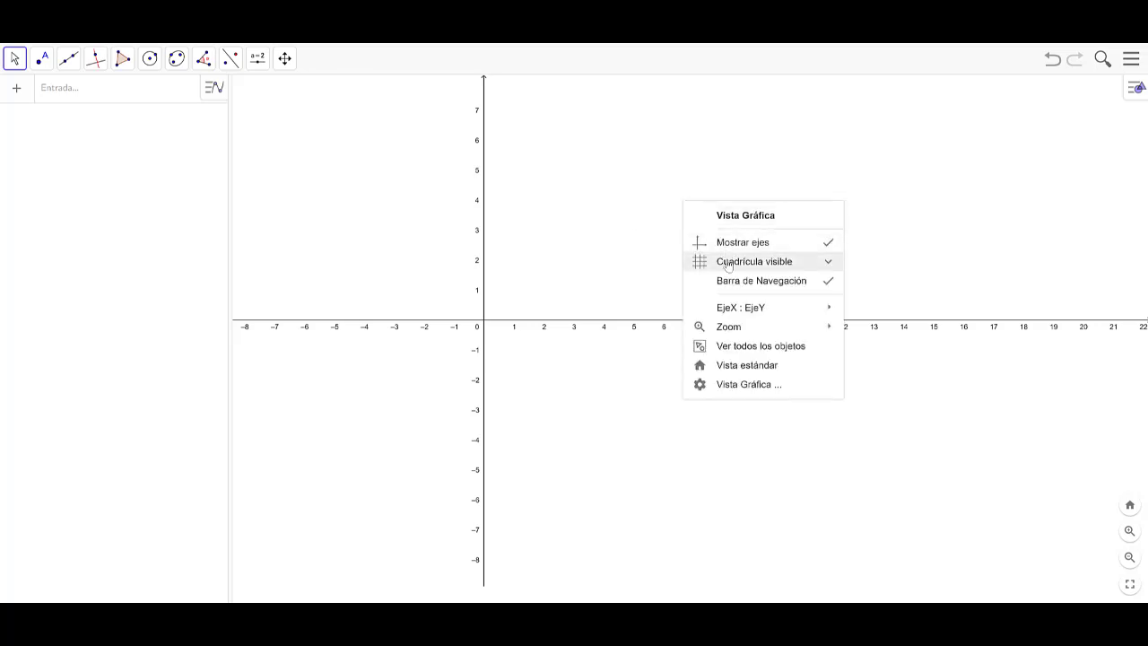
pyautogui.click(729, 263)
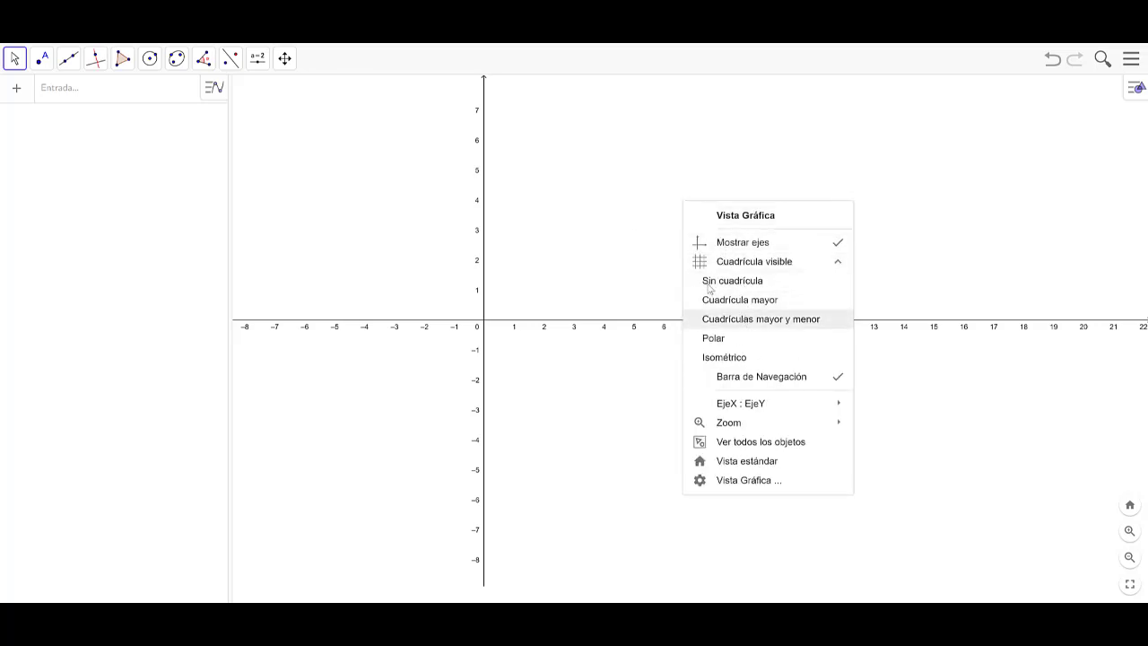
pyautogui.click(718, 318)
pyautogui.moveTo(636, 254); pyautogui.dragTo(591, 317)
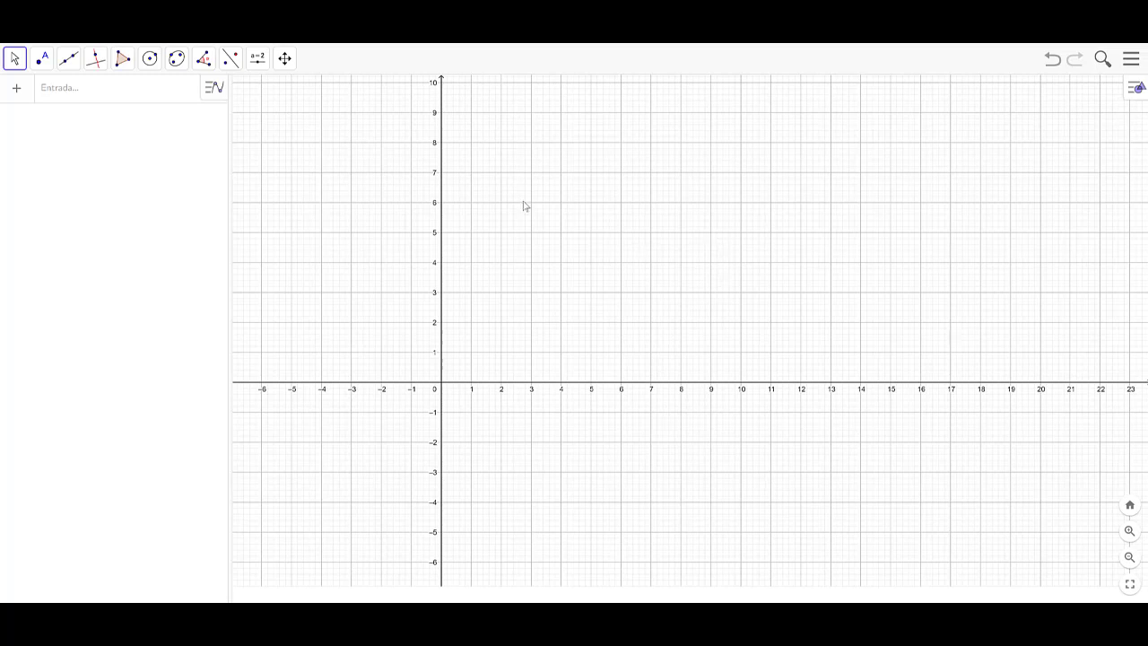
# Draw two vertical segments for the river banks, from (0, 8) to the origin and from (3, 0) to (3, 8).
pyautogui.click(63, 61)
pyautogui.click(79, 120)
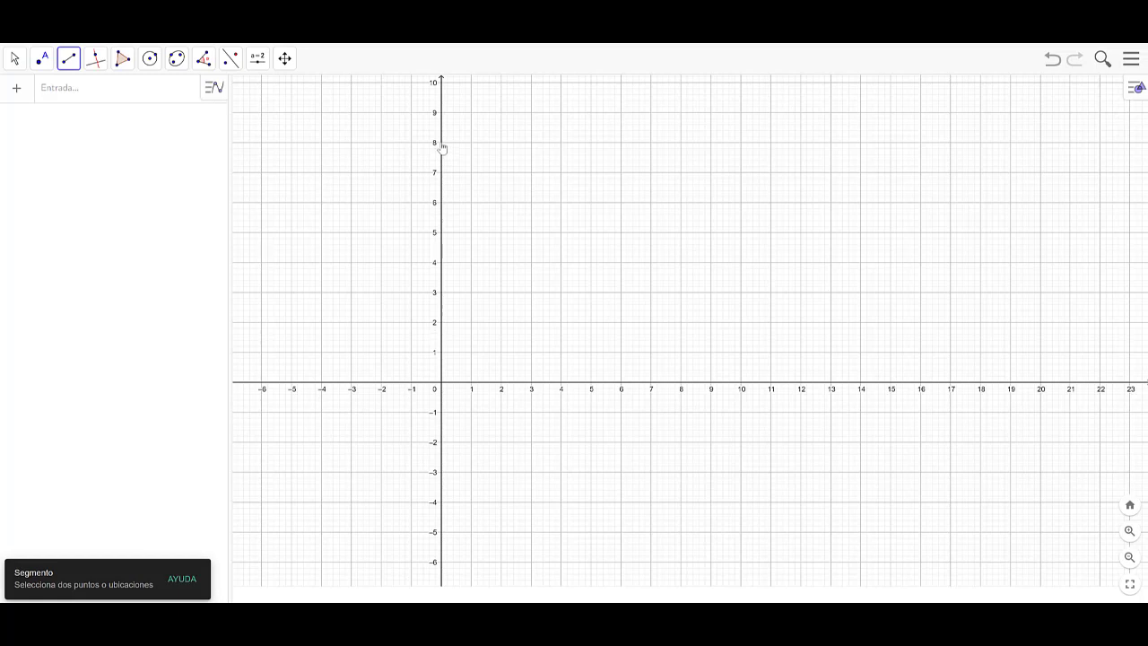
pyautogui.click(440, 144)
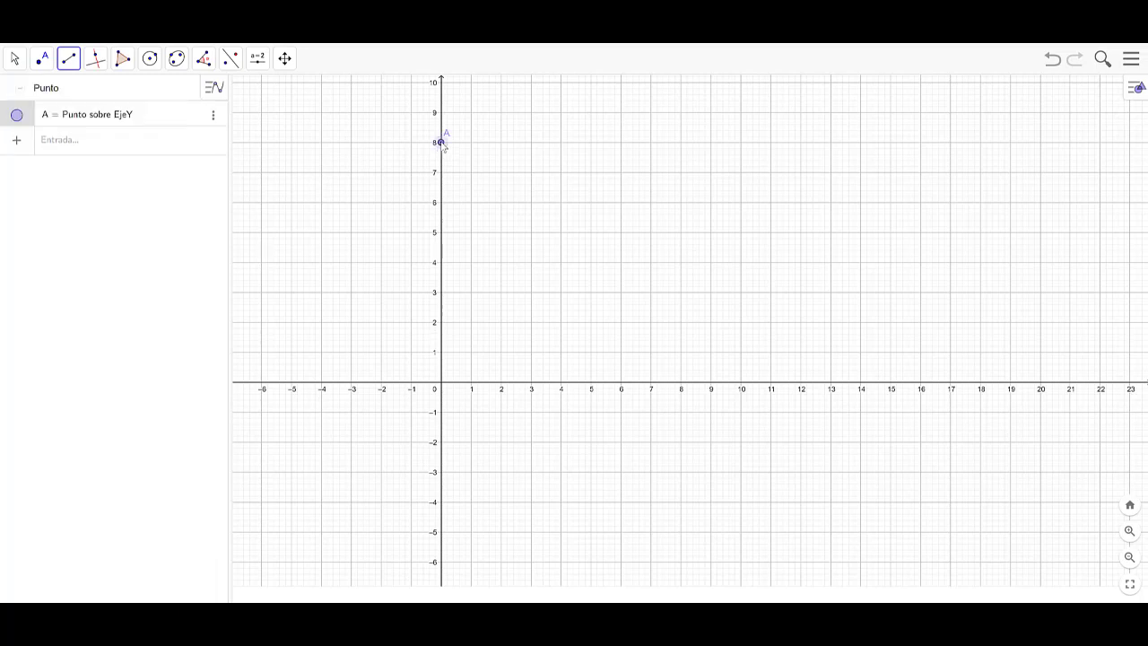
pyautogui.click(440, 384)
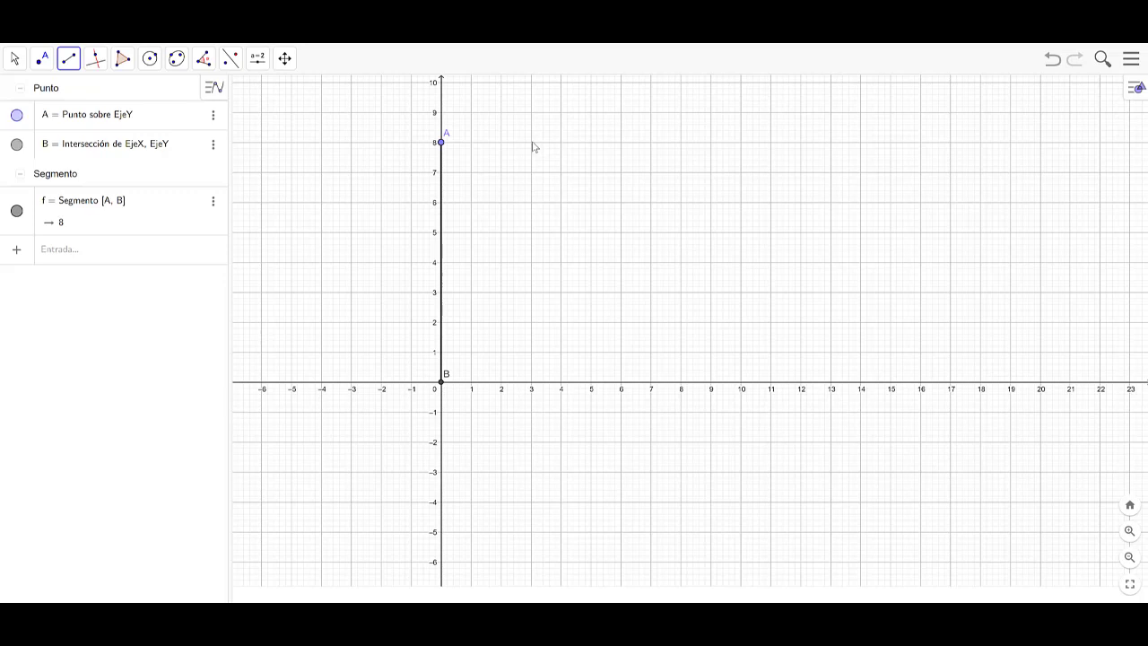
pyautogui.click(532, 386)
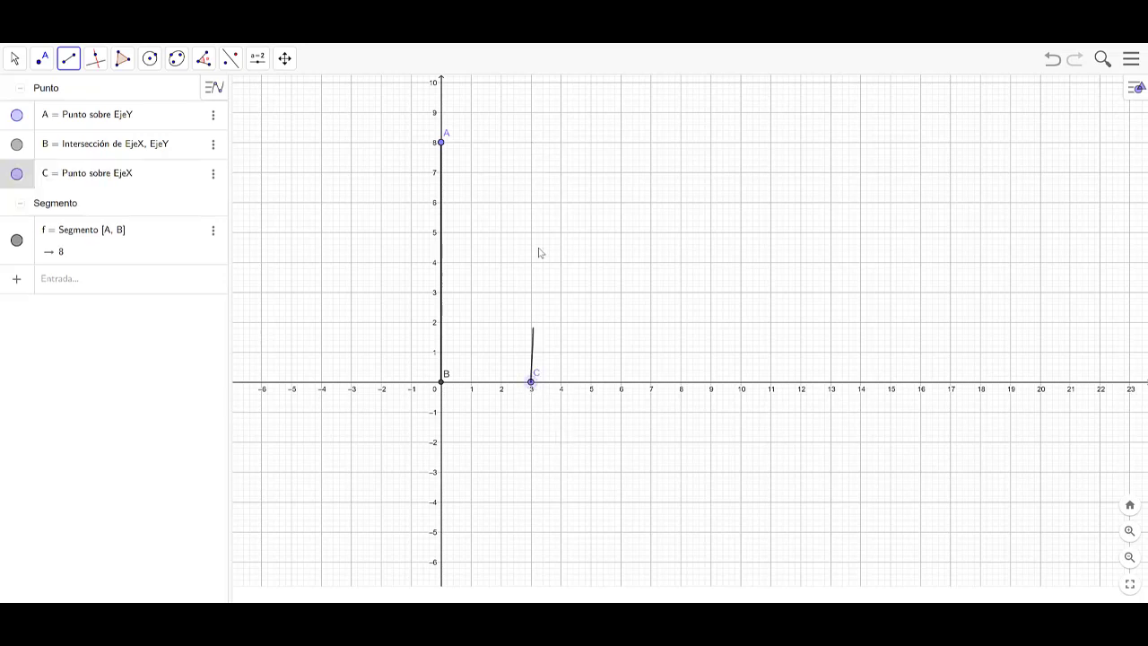
pyautogui.click(531, 143)
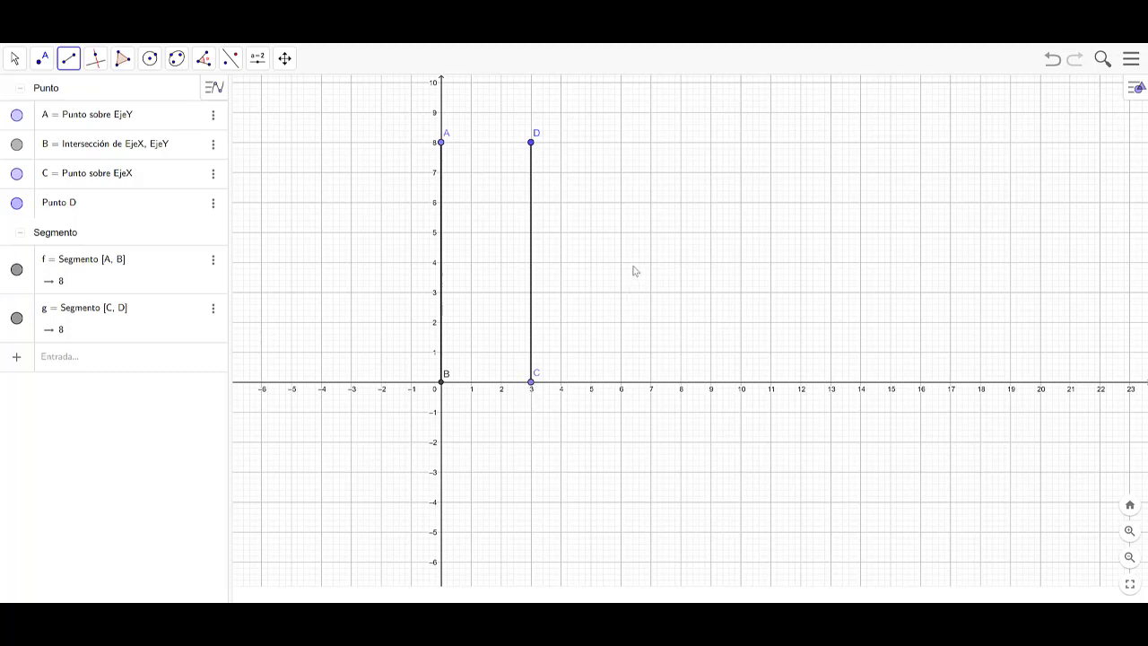
# Hide the axes and place a point named B on segment CD, a little below D.
pyautogui.rightClick(637, 205)
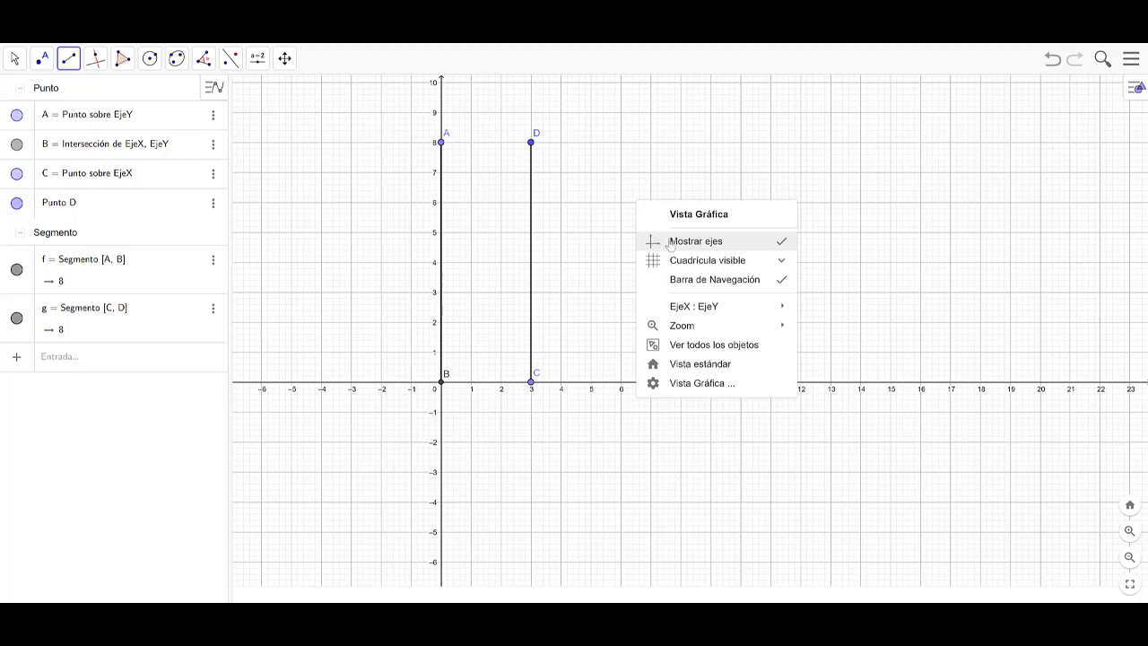
pyautogui.click(686, 242)
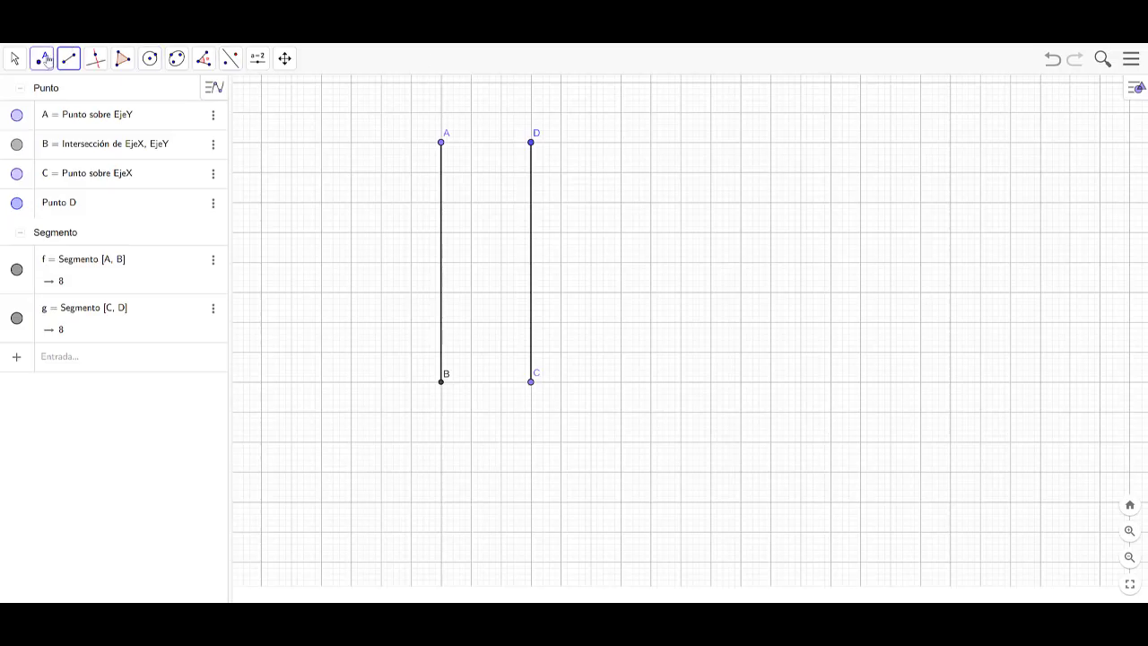
pyautogui.click(43, 59)
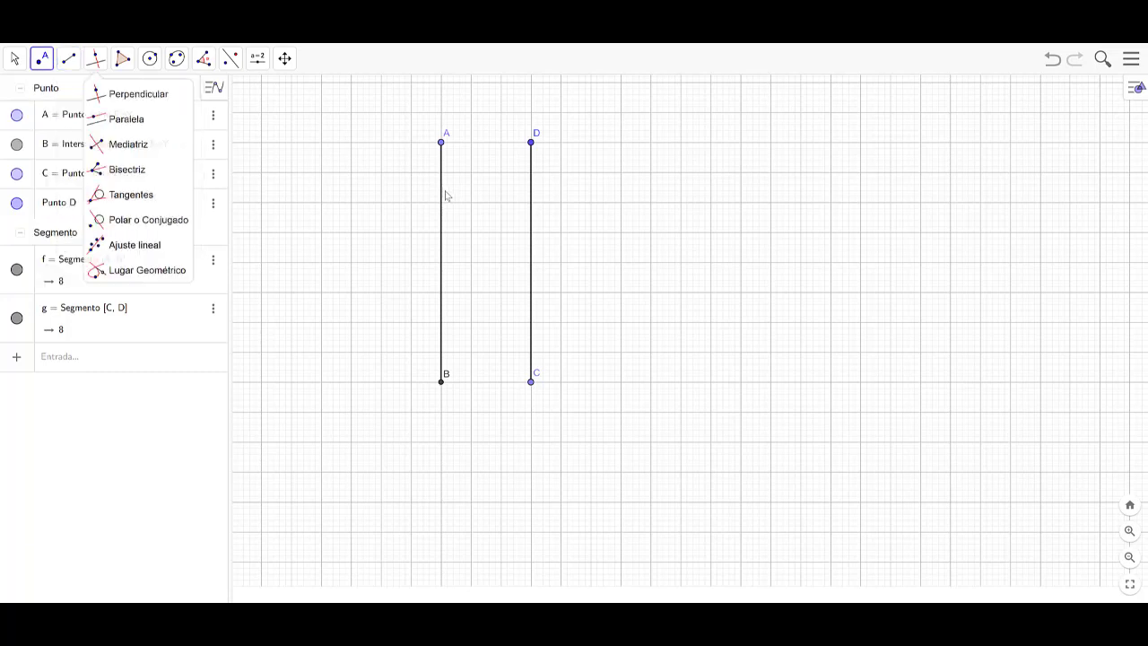
pyautogui.click(531, 203)
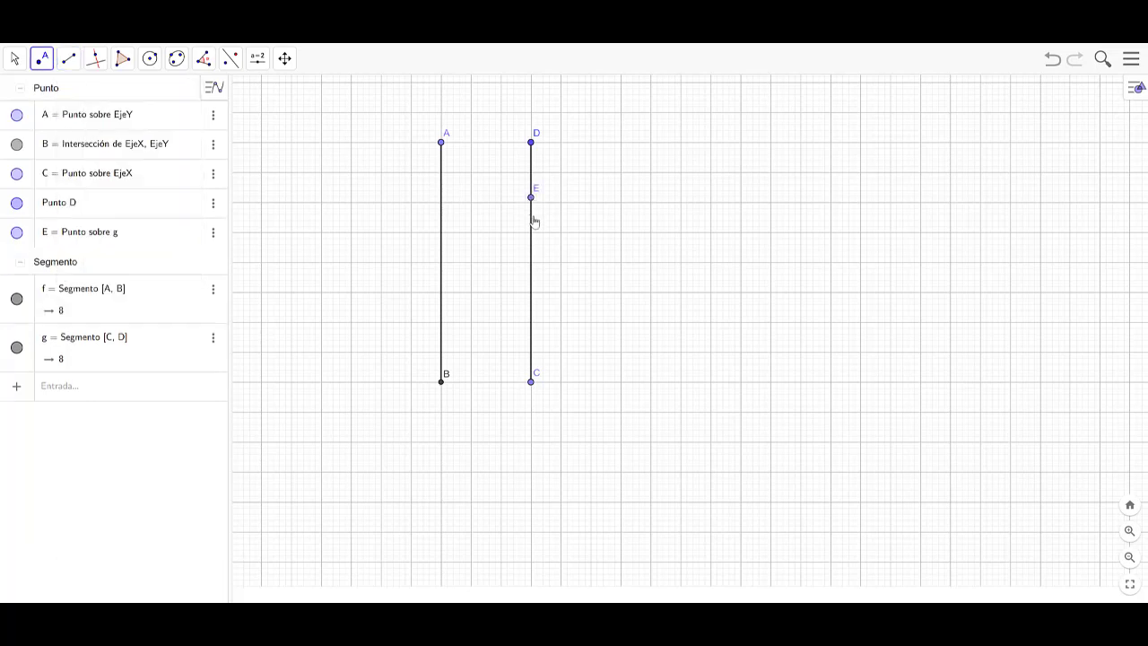
pyautogui.write('B')
pyautogui.press('Return')
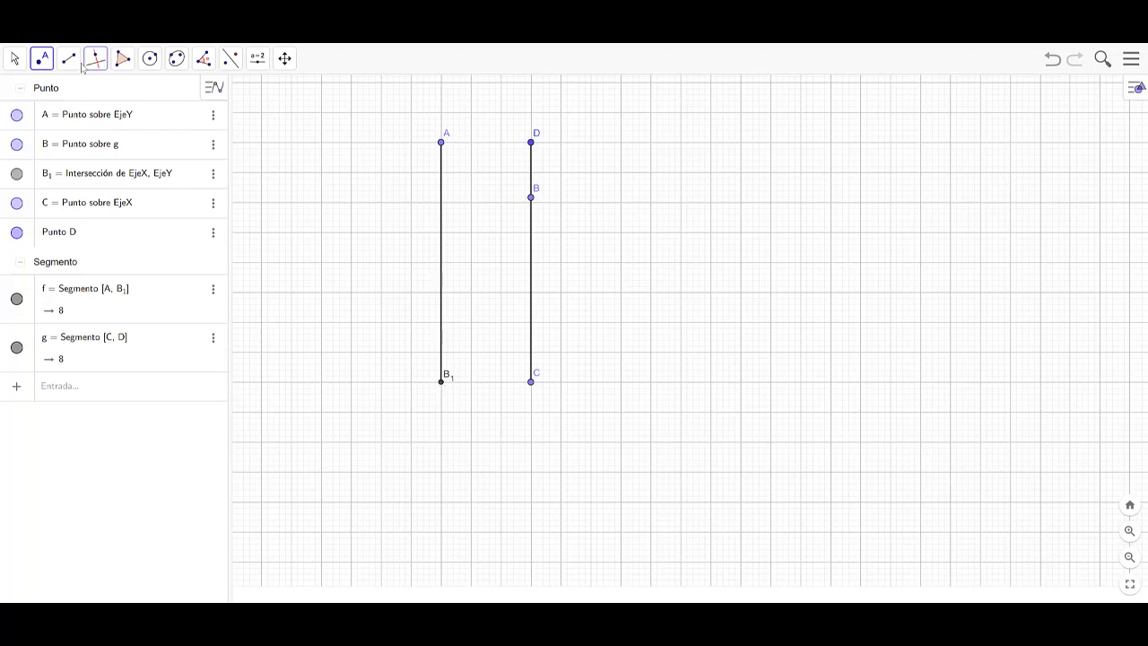
# Rename the lower endpoint of the segment through A as E.
pyautogui.click(14, 58)
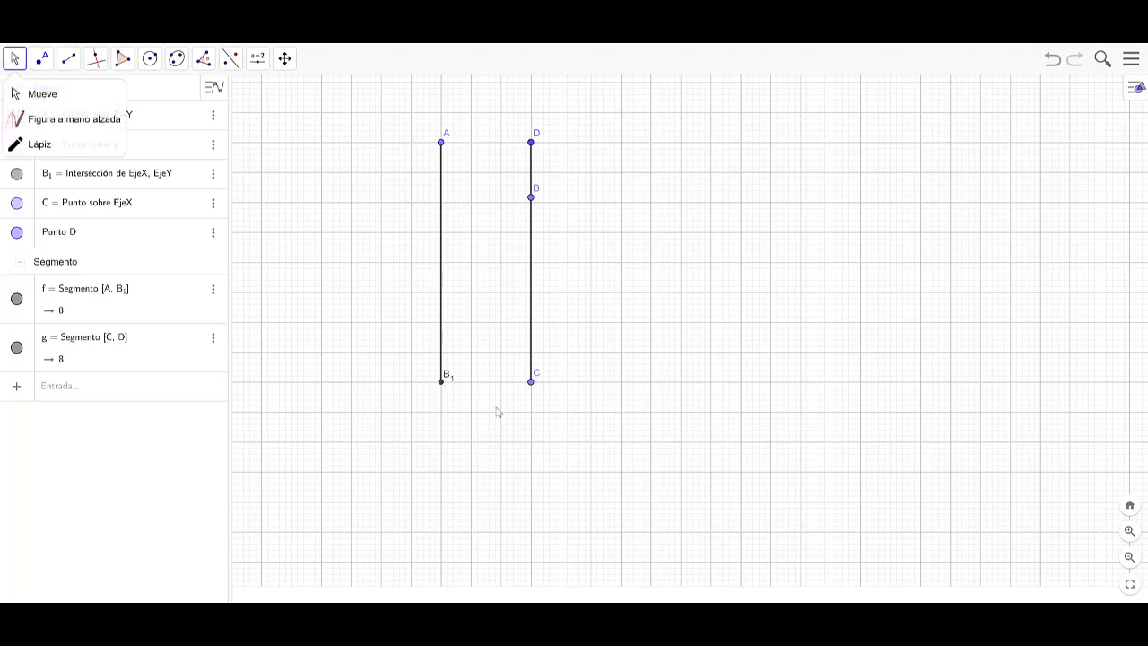
pyautogui.rightClick(440, 382)
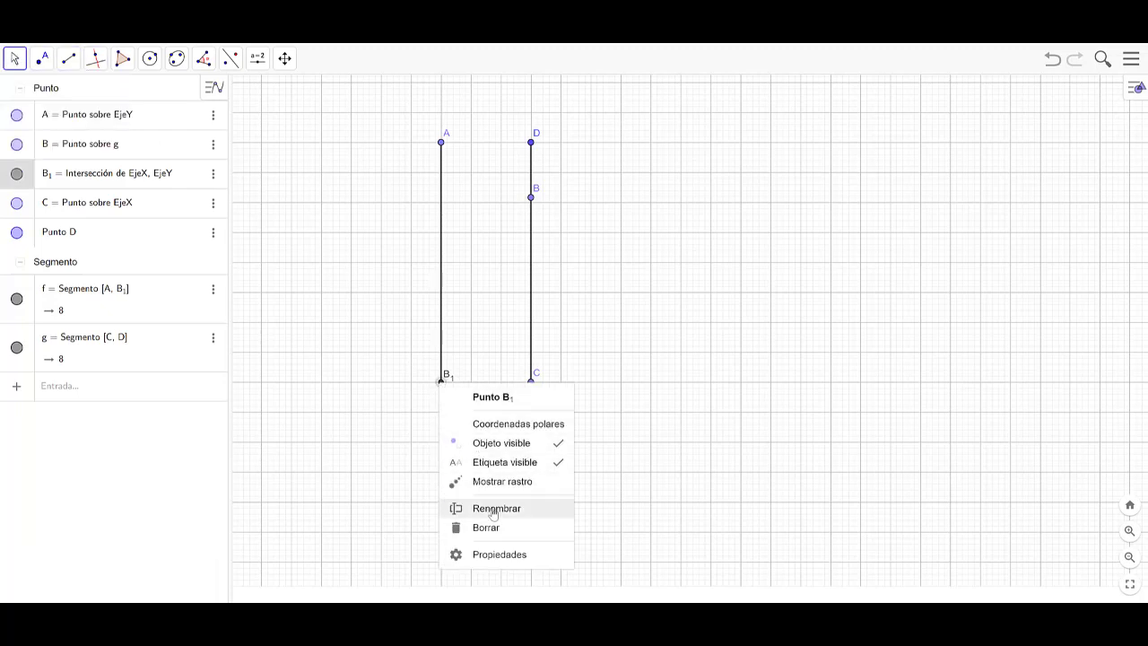
pyautogui.click(492, 508)
pyautogui.moveTo(506, 324); pyautogui.dragTo(380, 327)
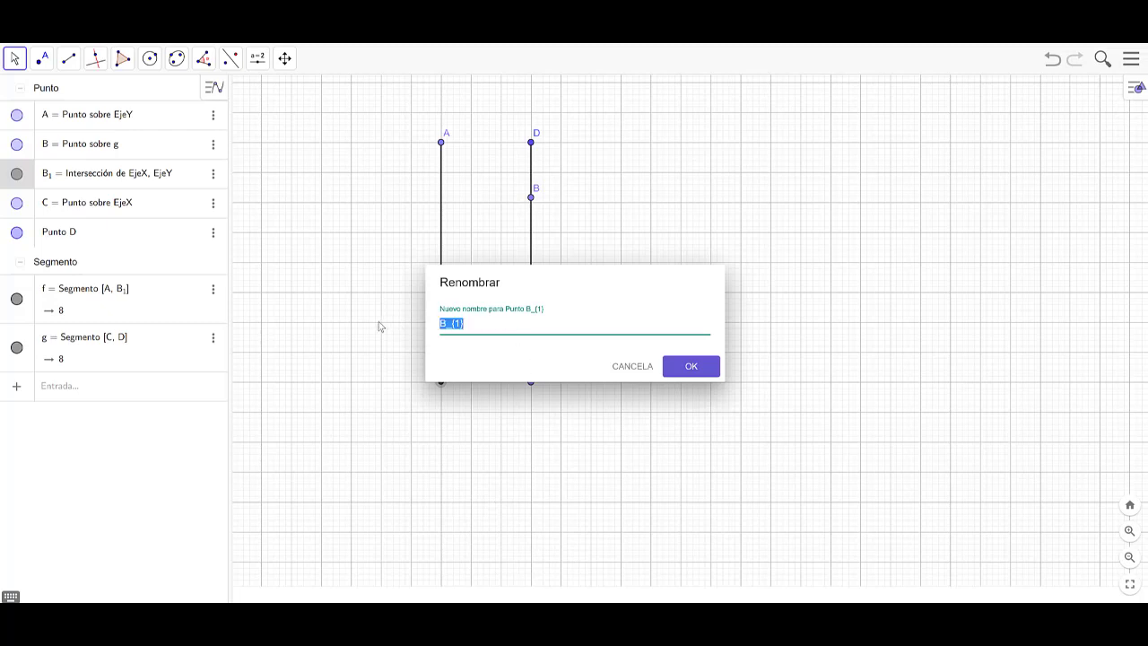
pyautogui.write('E')
pyautogui.click(692, 366)
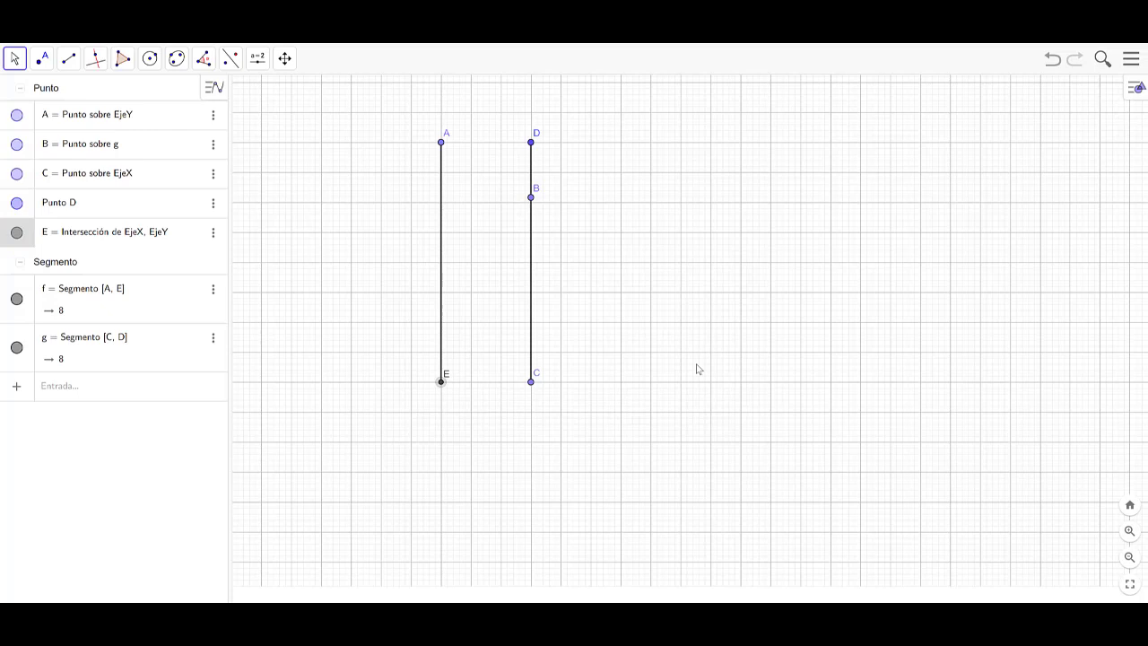
pyautogui.click(670, 352)
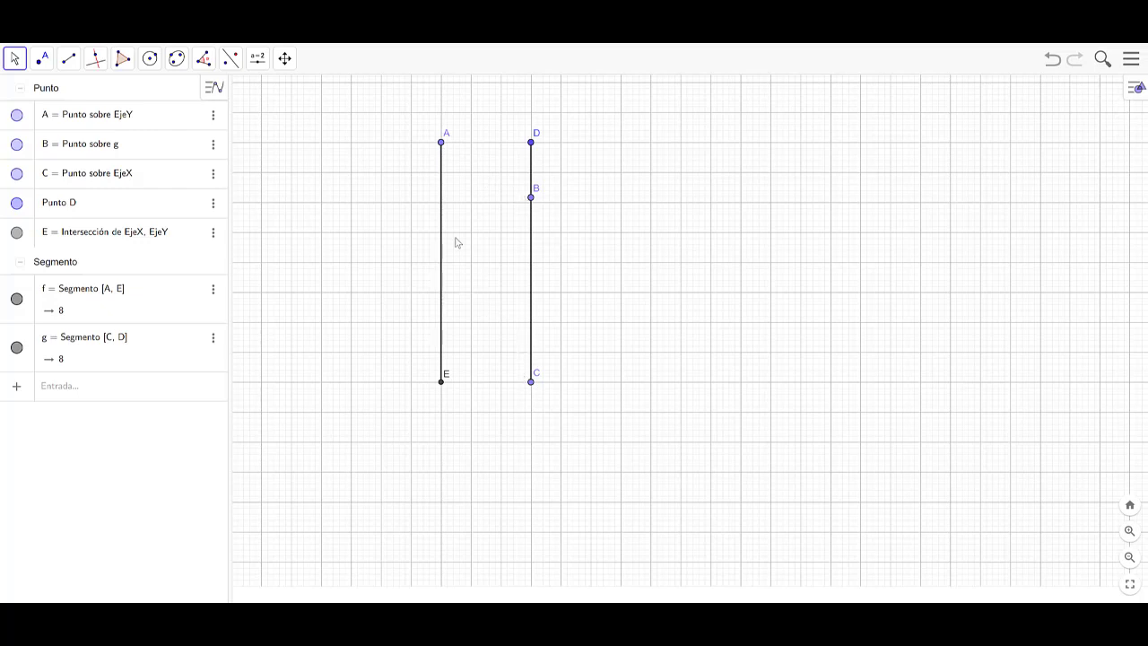
# Draw the two path segments, one from A to B and one from B to C.
pyautogui.click(477, 45)
pyautogui.click(69, 58)
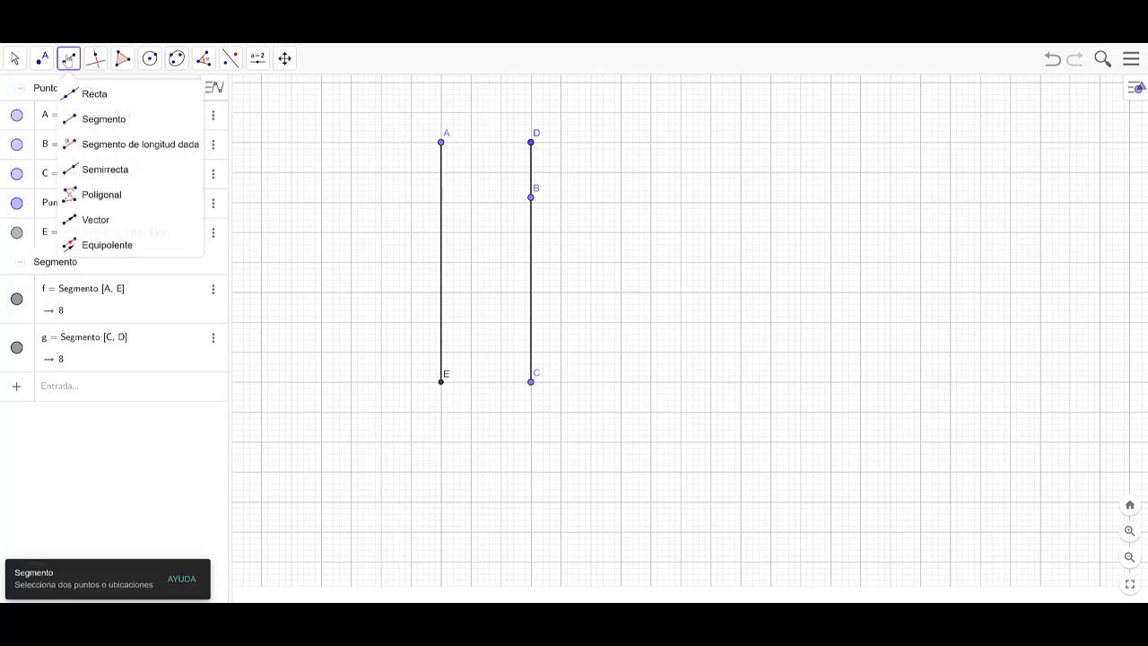
pyautogui.click(103, 119)
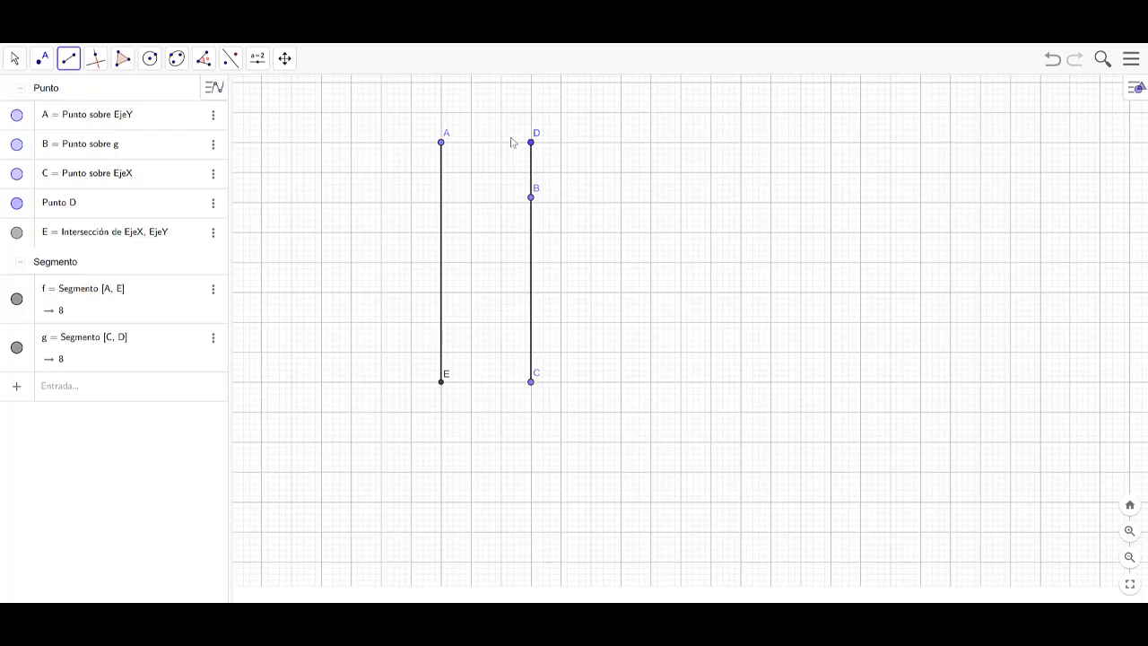
pyautogui.click(440, 143)
pyautogui.click(532, 195)
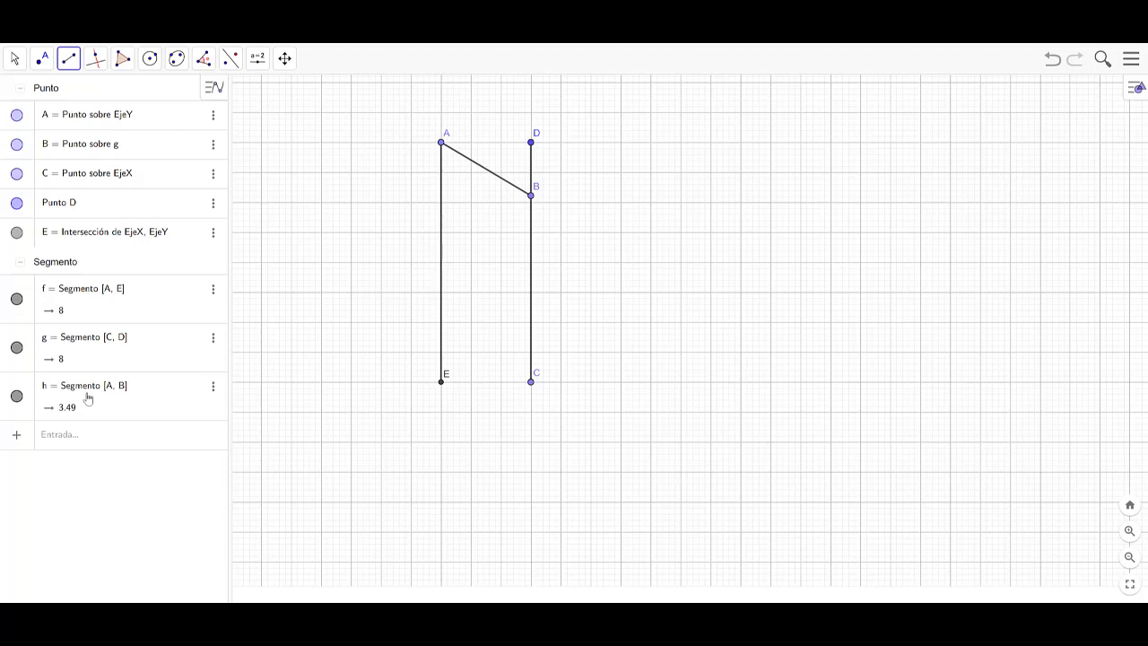
pyautogui.click(531, 197)
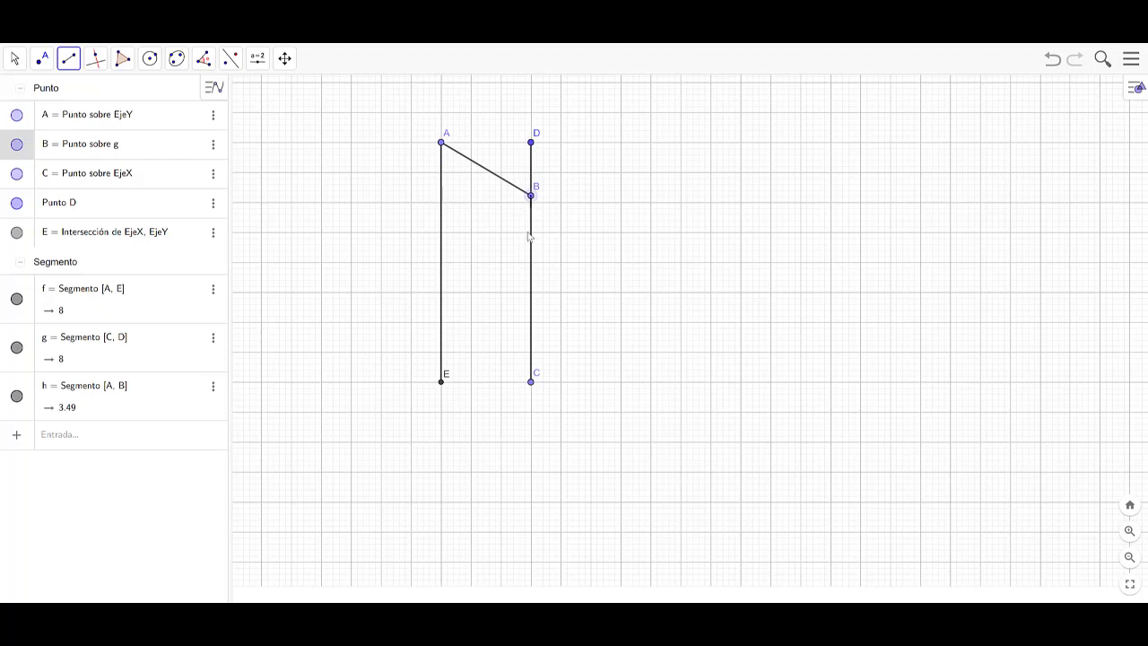
pyautogui.click(532, 383)
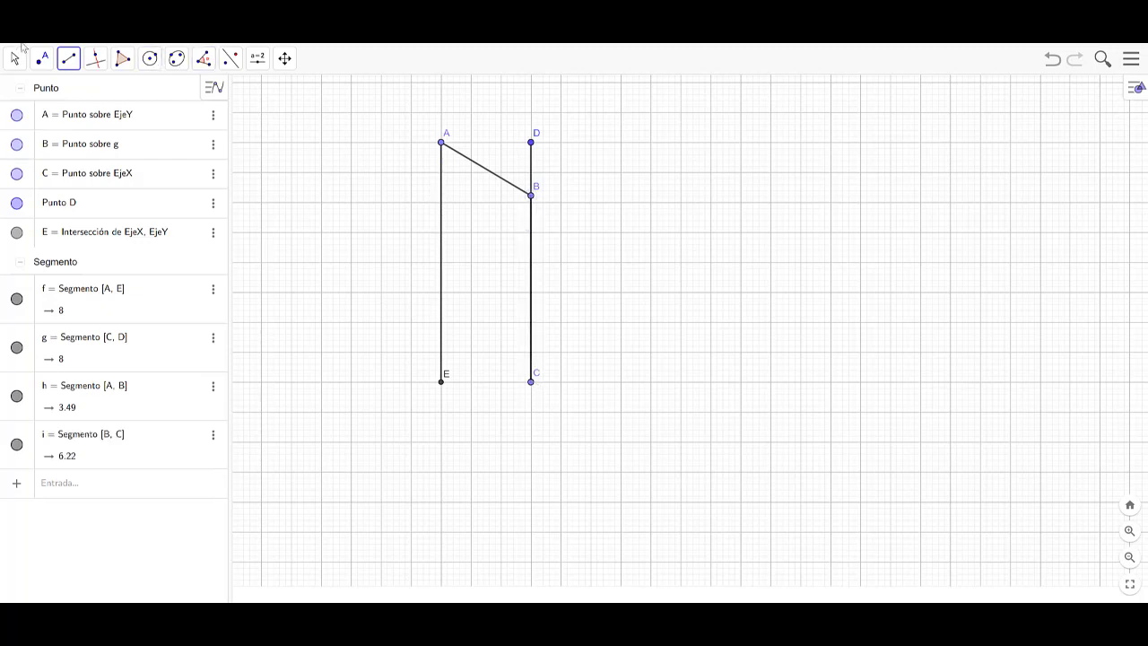
# Color the two path segments AB and BC red and set their line thickness to 7.
pyautogui.click(15, 58)
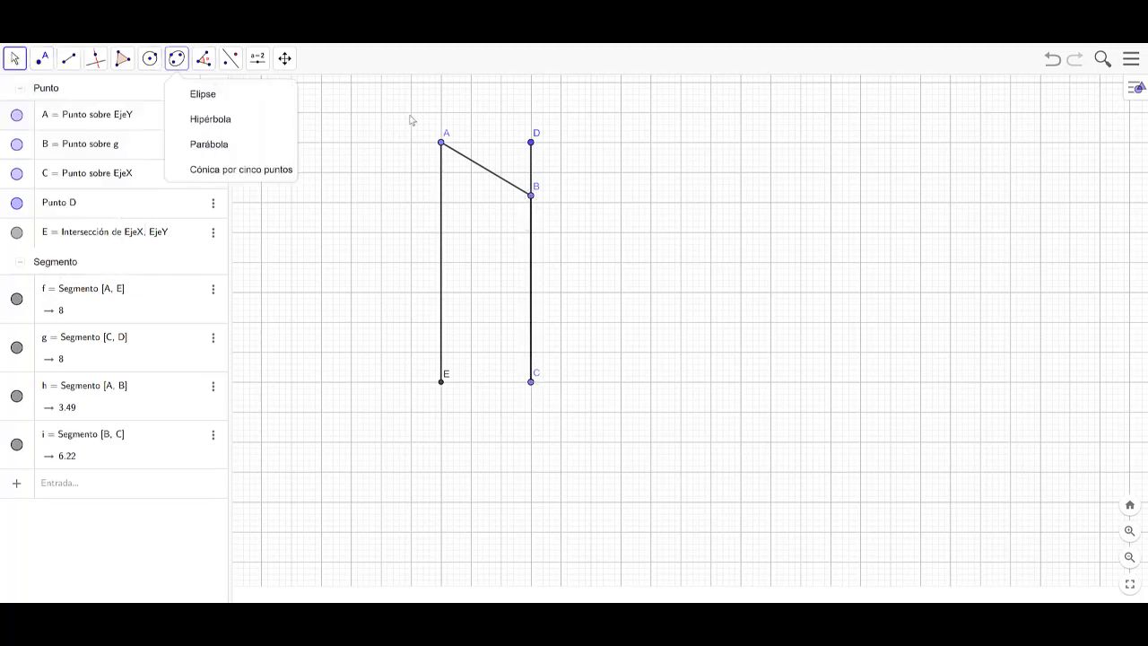
pyautogui.click(473, 159)
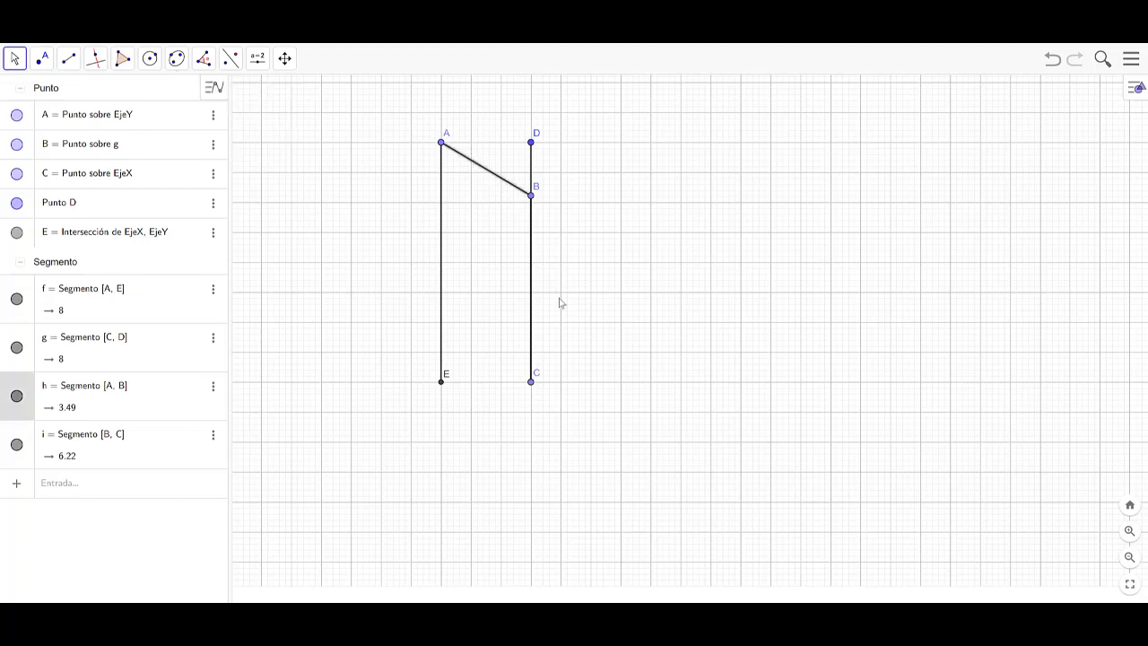
pyautogui.keyDown('ctrl'); pyautogui.click(533, 288); pyautogui.keyUp('ctrl')
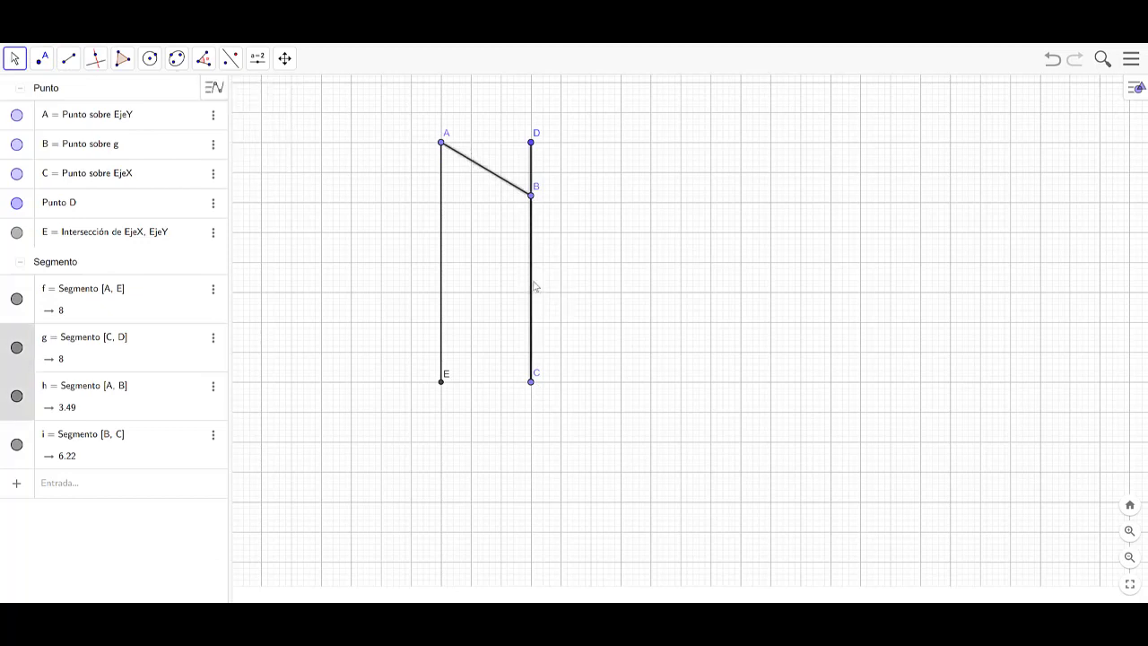
pyautogui.click(506, 221)
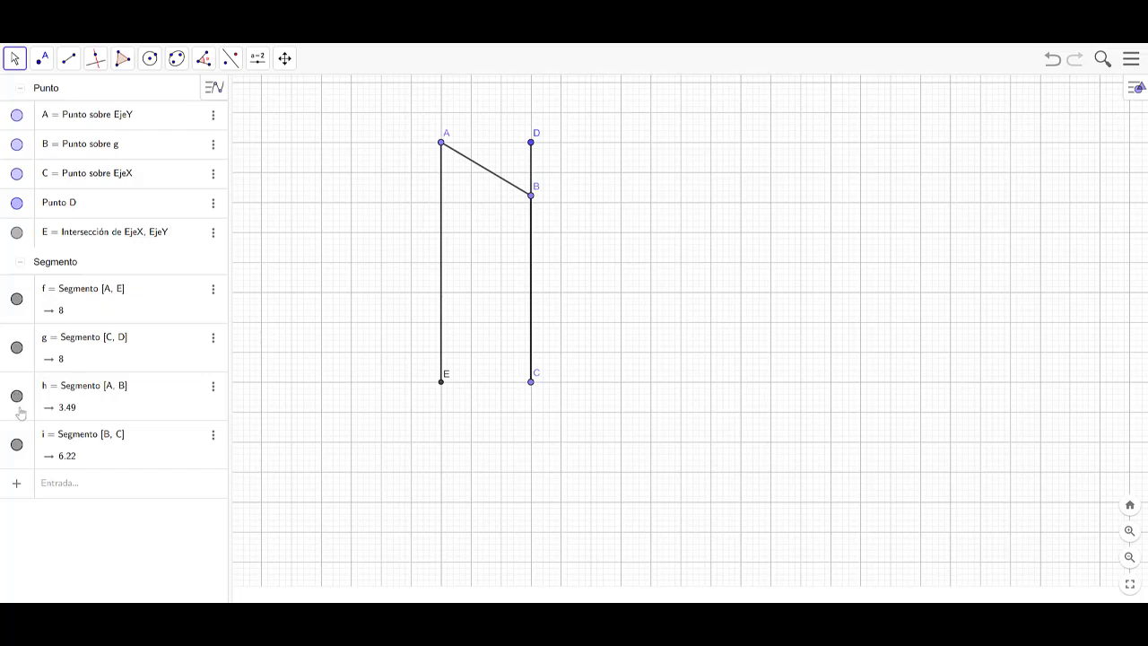
pyautogui.click(21, 411)
pyautogui.keyDown('ctrl'); pyautogui.click(27, 443); pyautogui.keyUp('ctrl')
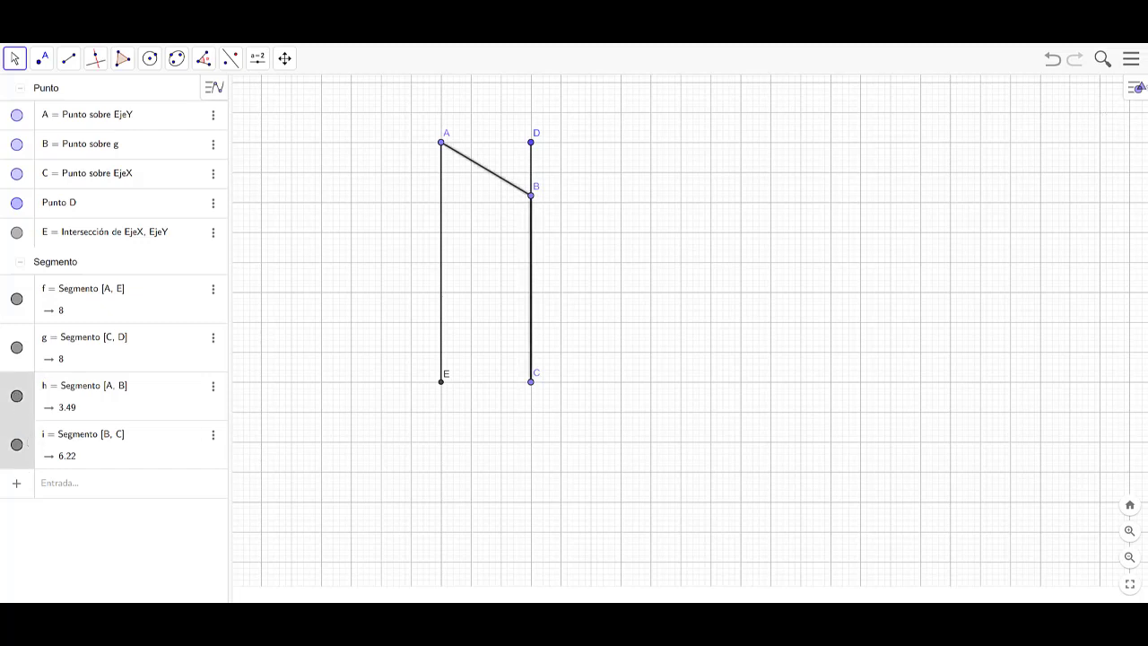
pyautogui.click(1136, 87)
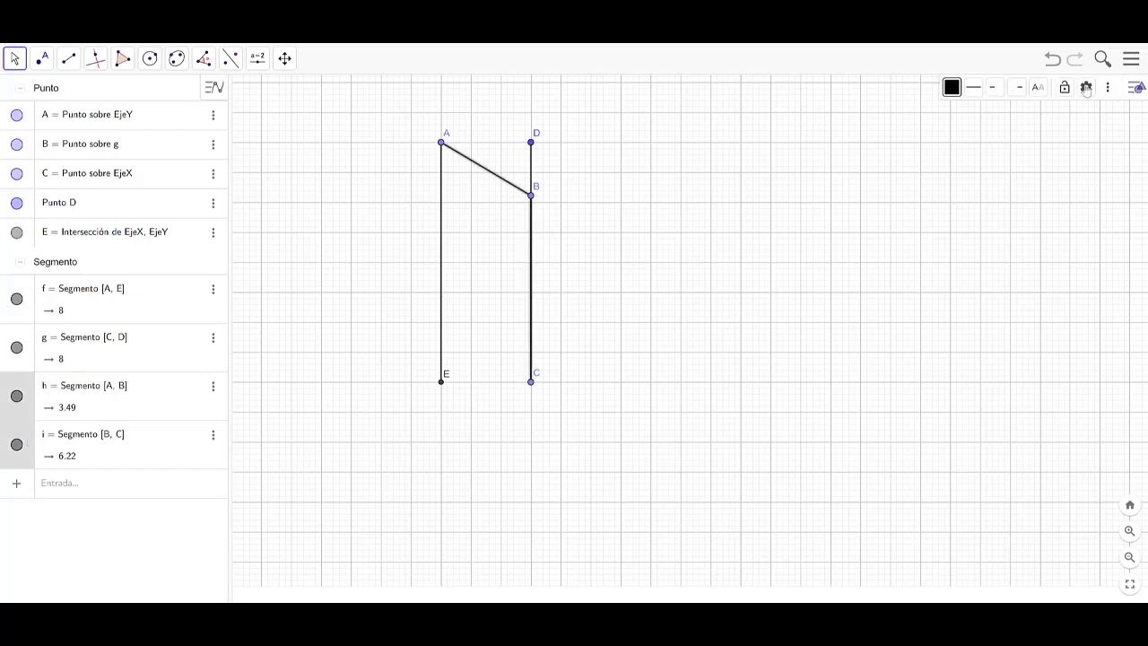
pyautogui.click(952, 88)
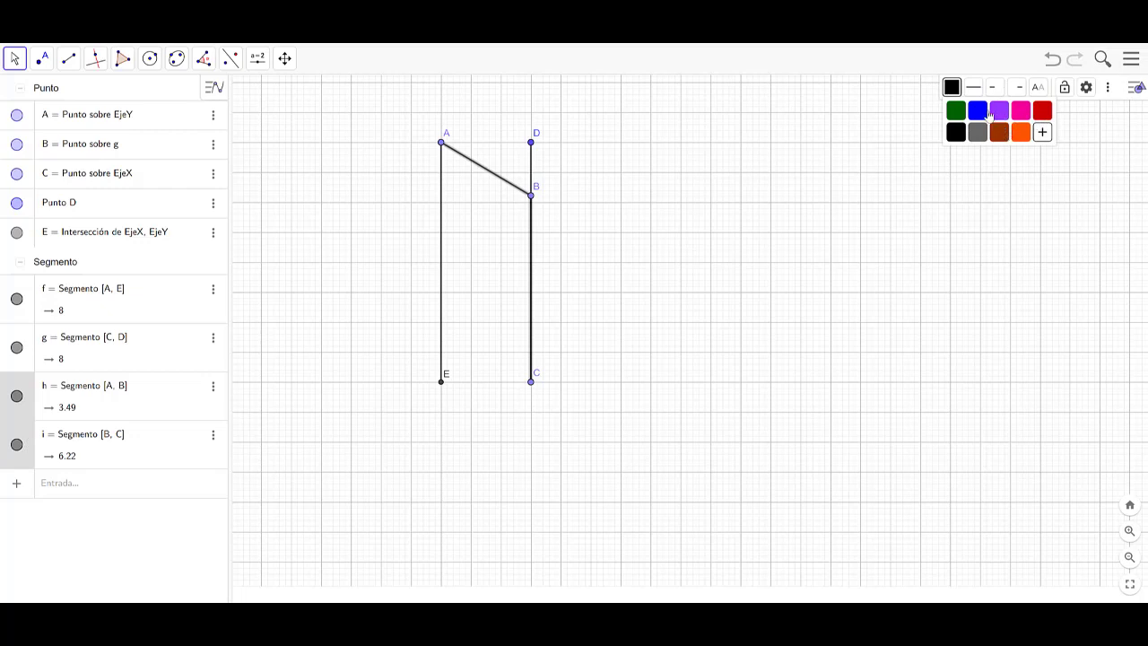
pyautogui.click(1043, 111)
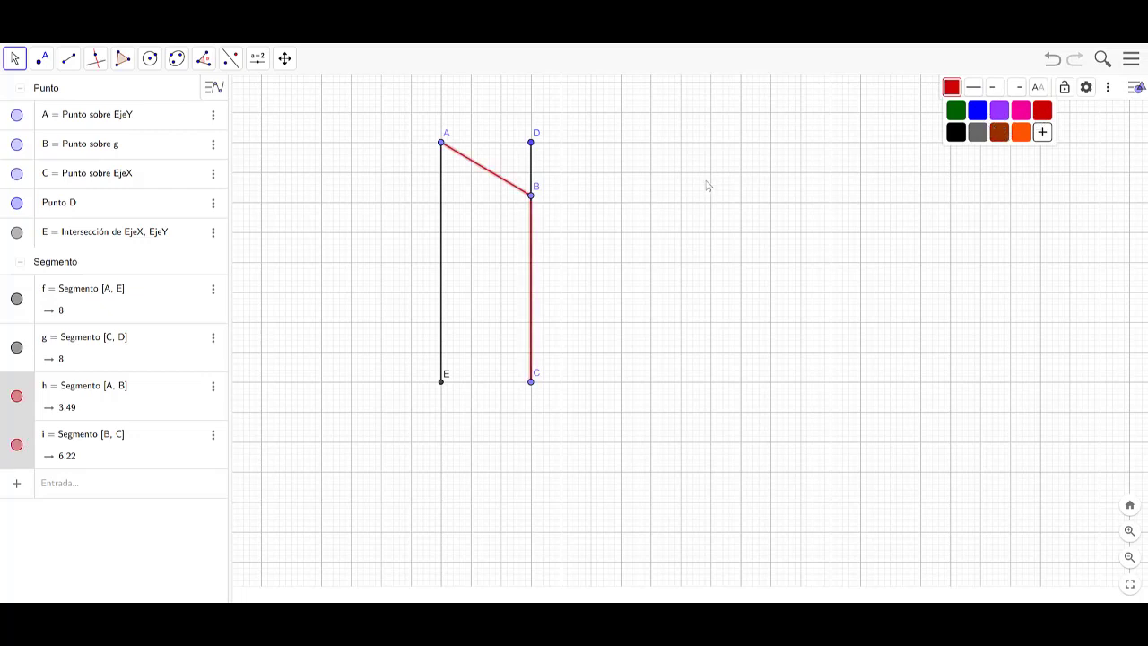
pyautogui.click(974, 87)
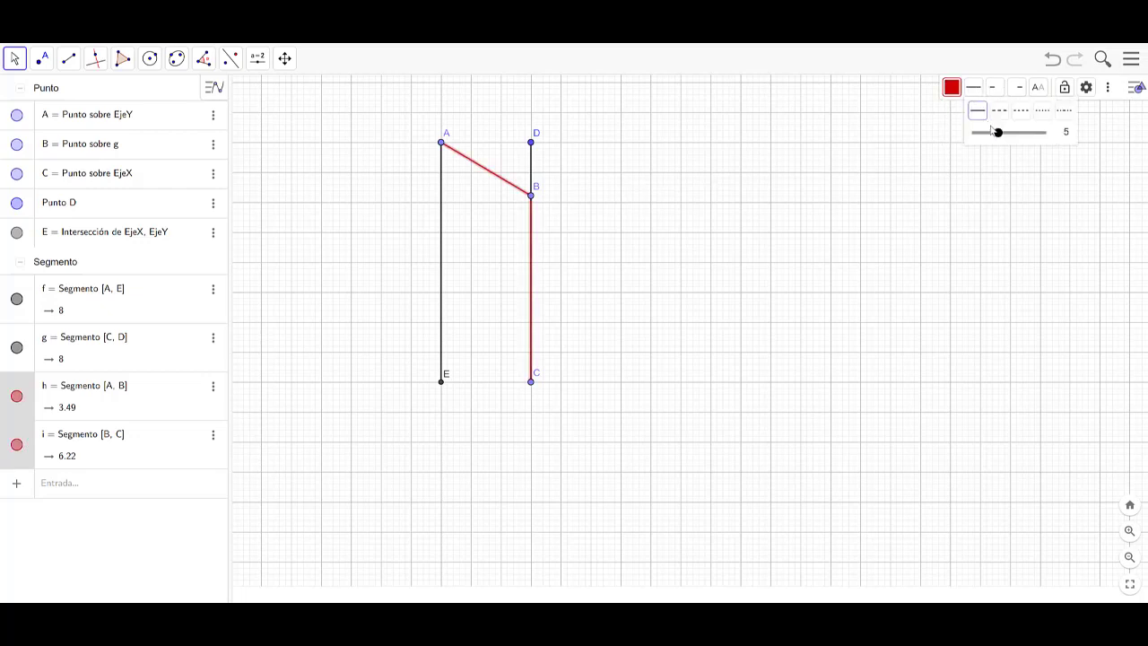
pyautogui.moveTo(993, 132); pyautogui.dragTo(1009, 132)
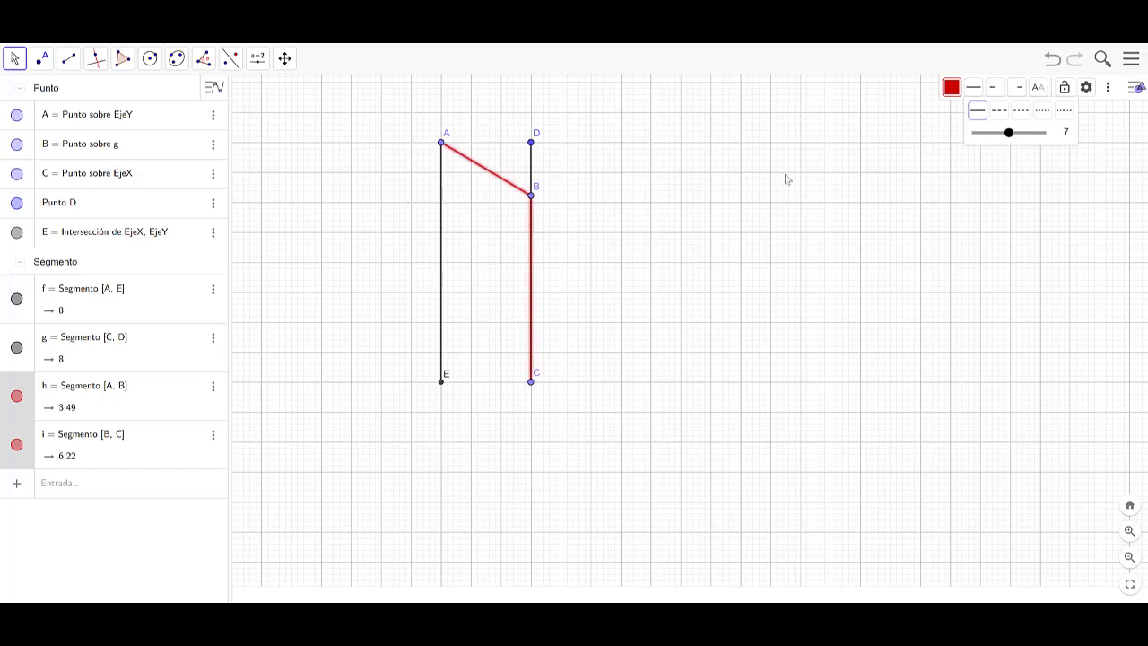
pyautogui.click(742, 184)
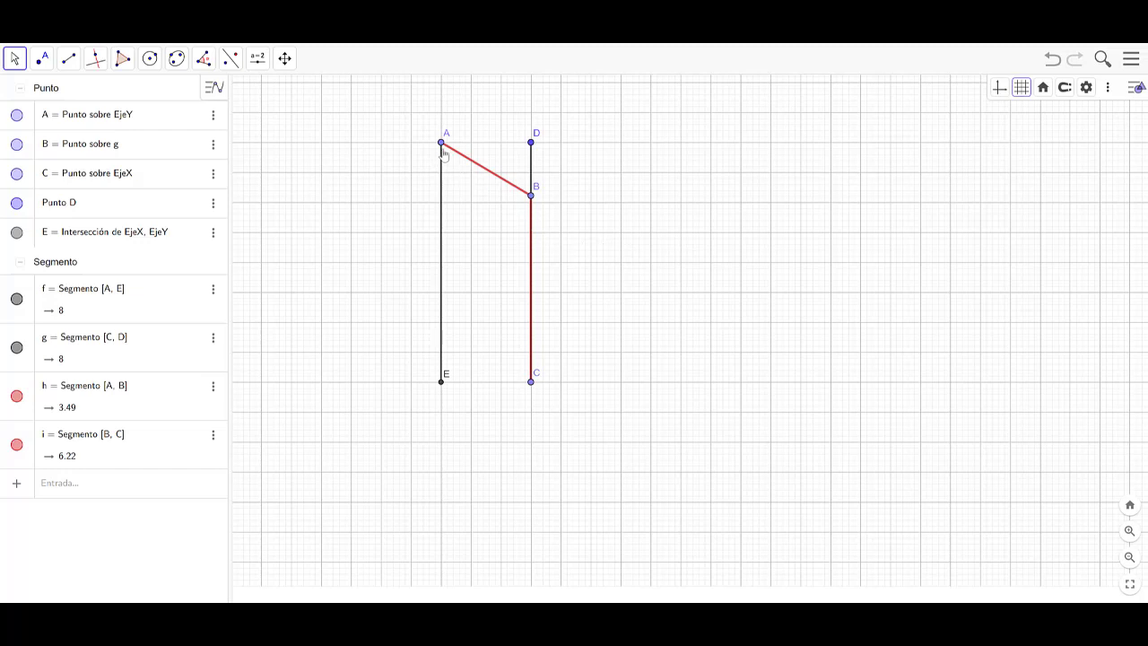
# Move point B up to D, and back down segment CD until BC is about 5.2 long.
pyautogui.click(530, 201)
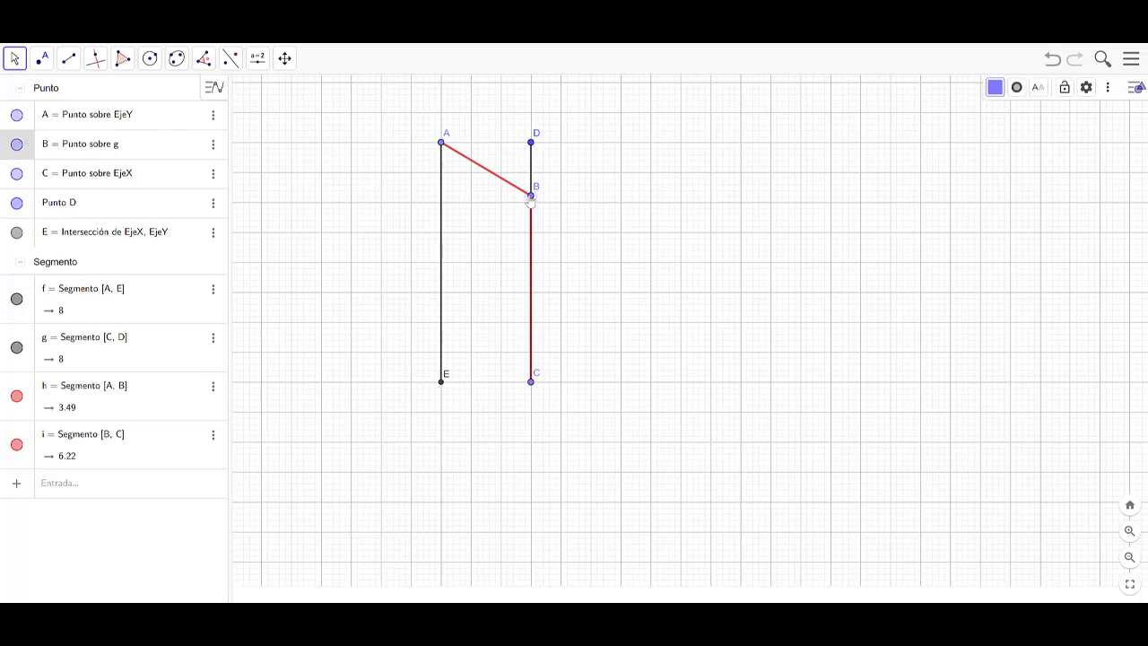
pyautogui.moveTo(529, 201); pyautogui.dragTo(535, 146)
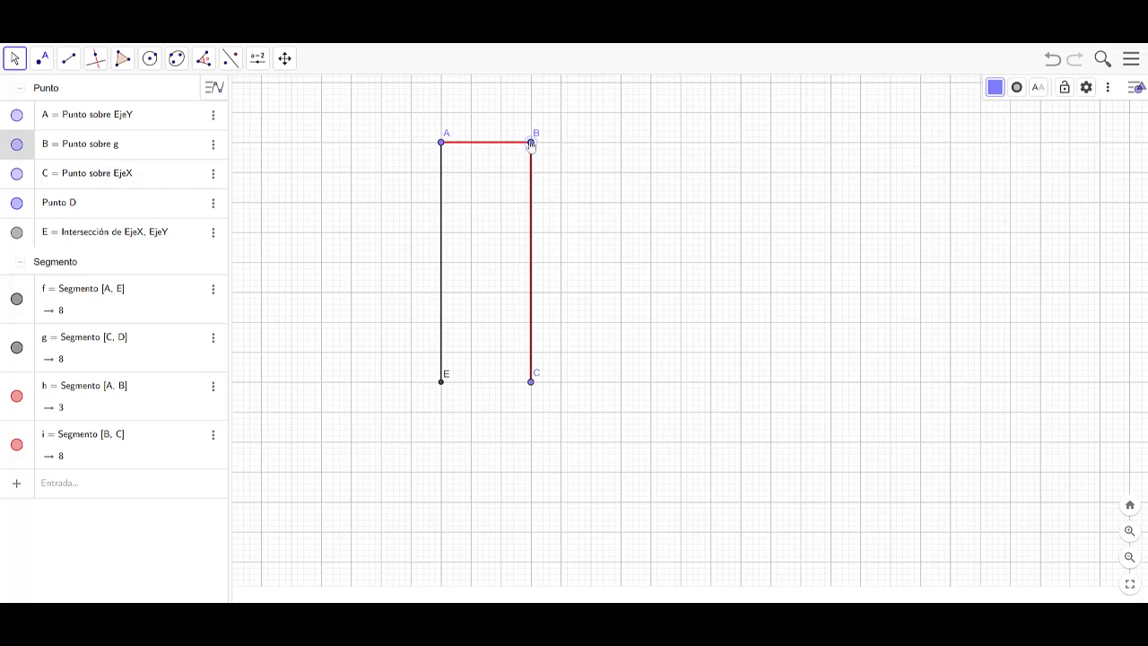
pyautogui.moveTo(531, 143); pyautogui.dragTo(544, 231)
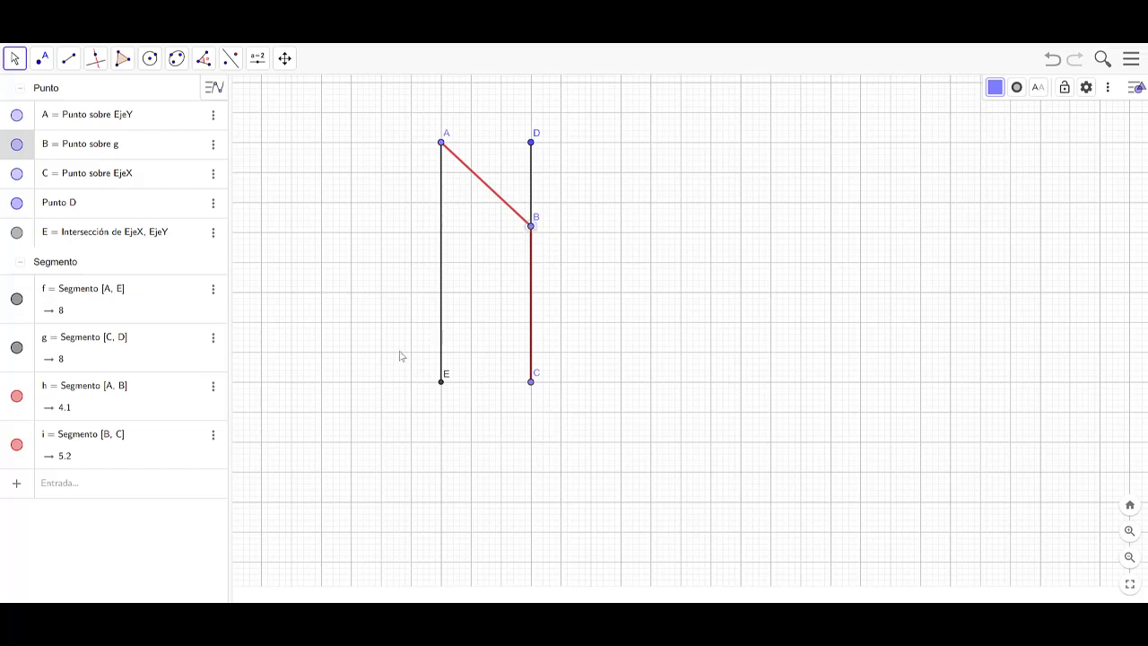
# Rename the slanted path segment from A to B as a.
pyautogui.click(483, 184)
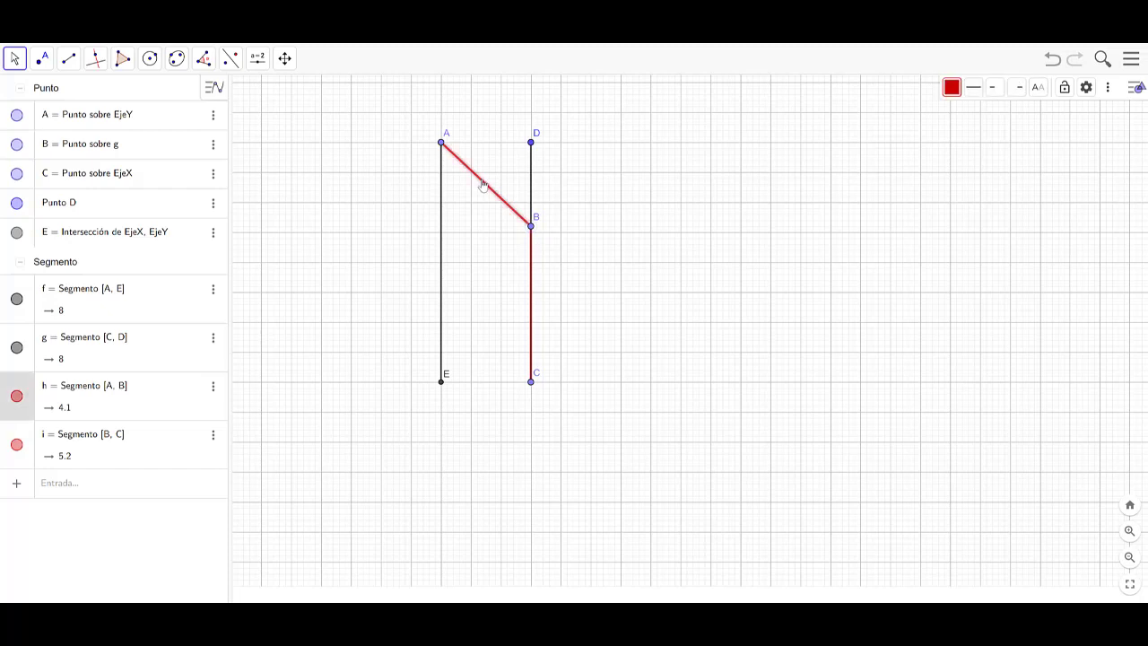
pyautogui.rightClick(29, 408)
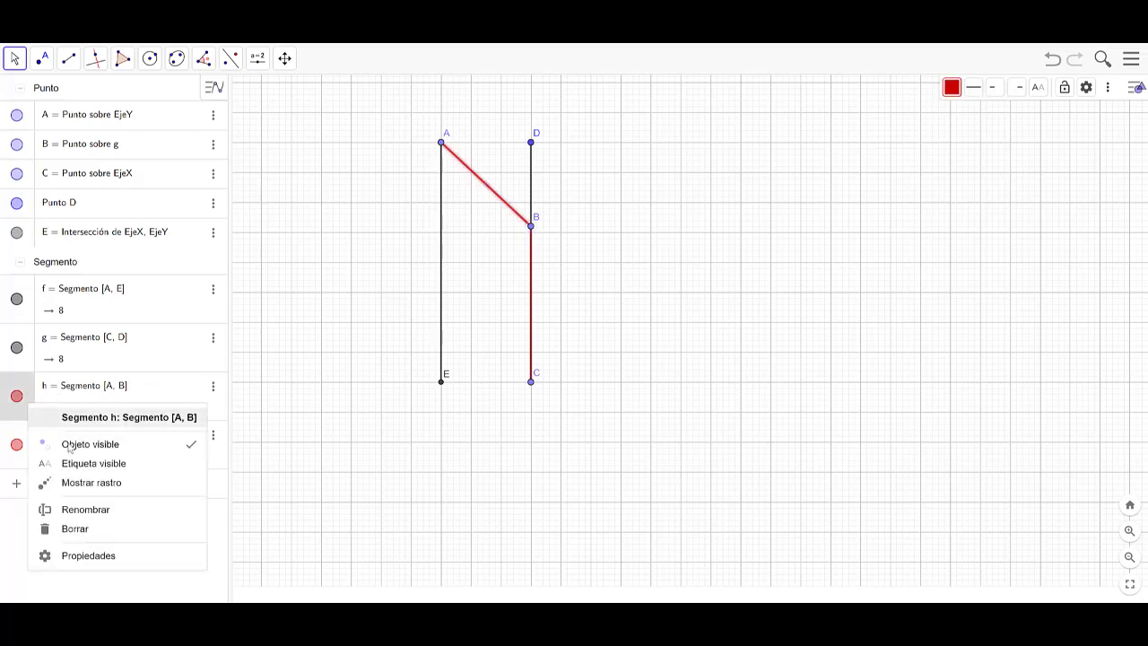
pyautogui.click(101, 508)
pyautogui.hotkey('ctrl', 'a')
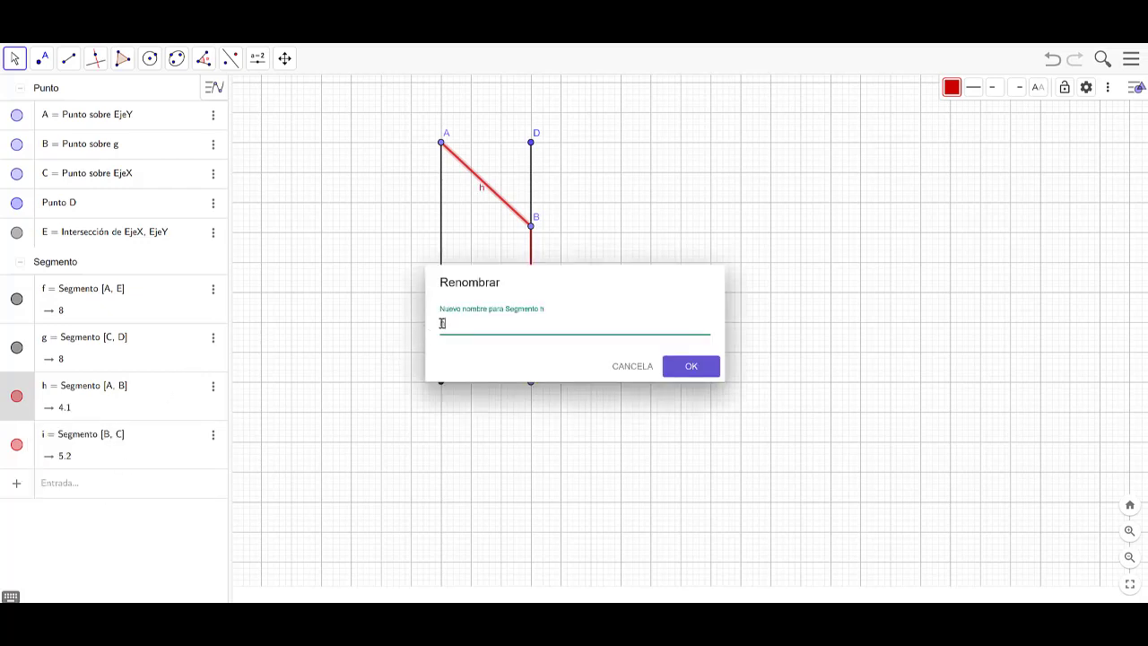
pyautogui.write('a')
pyautogui.click(689, 368)
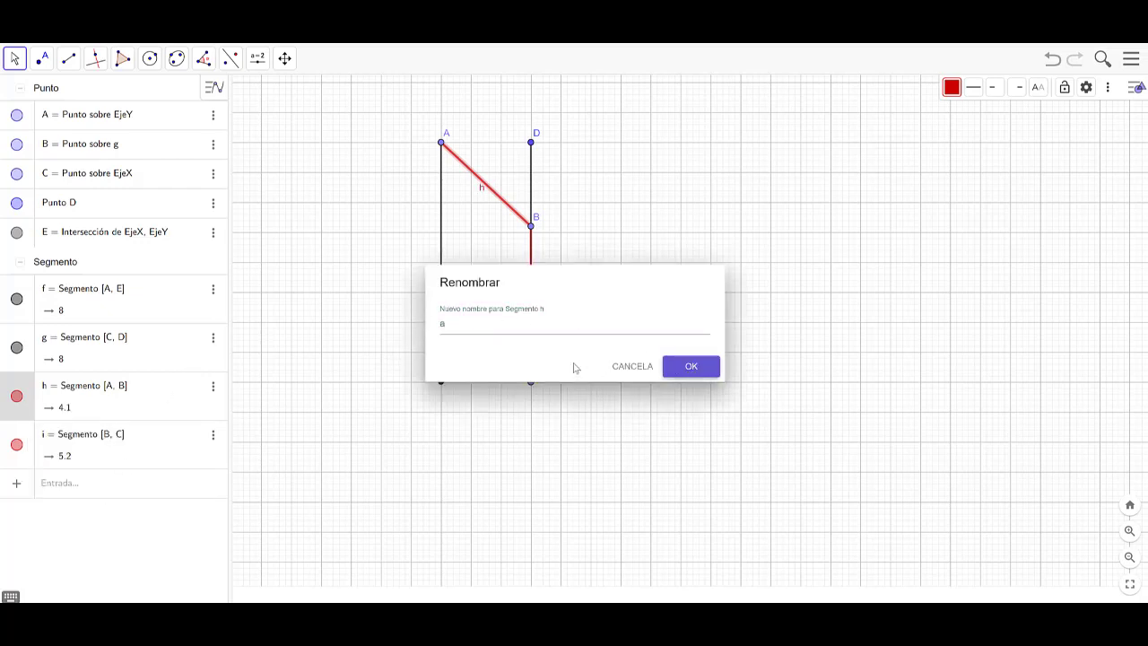
# Rename the path segment from B to C as b and deselect it.
pyautogui.rightClick(27, 440)
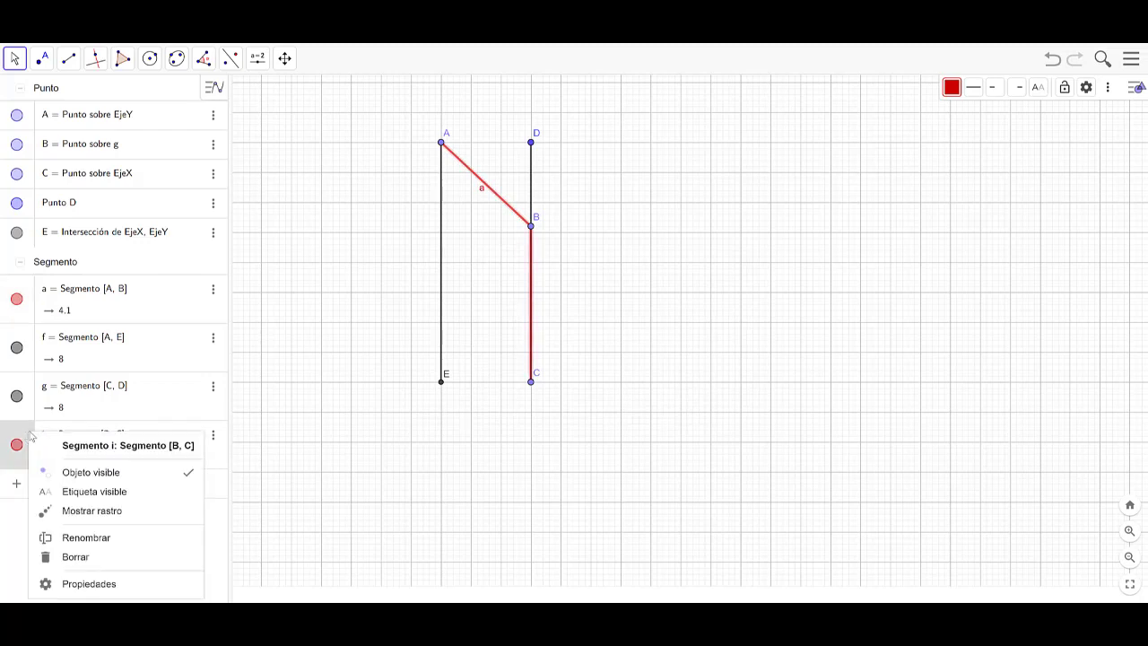
pyautogui.click(86, 537)
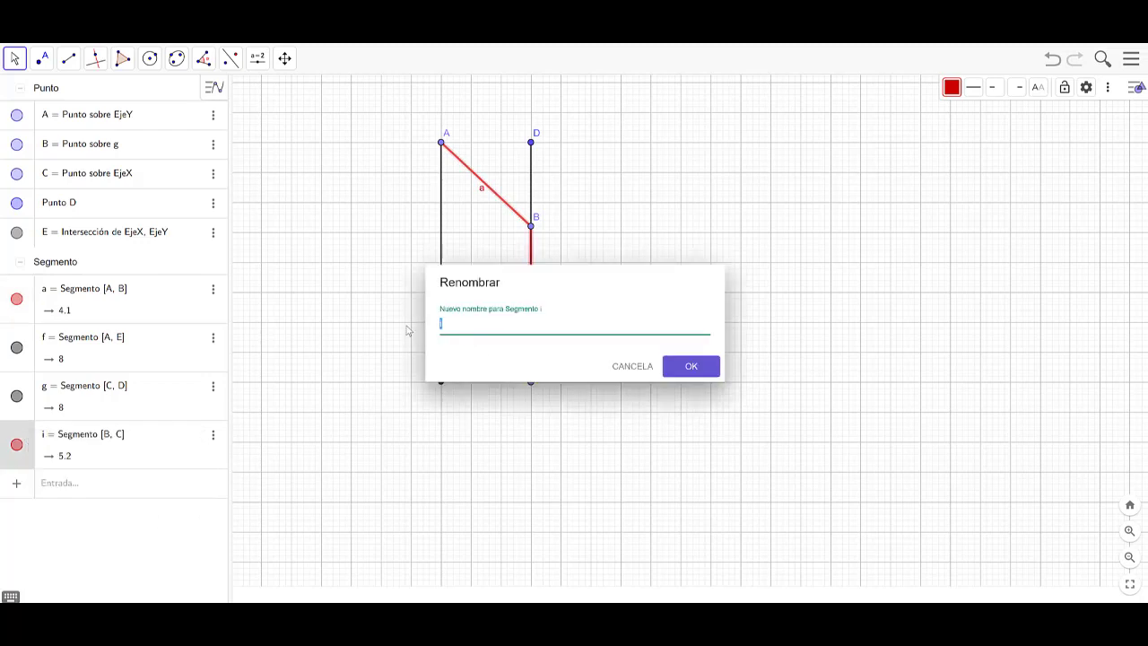
pyautogui.write('b')
pyautogui.click(689, 366)
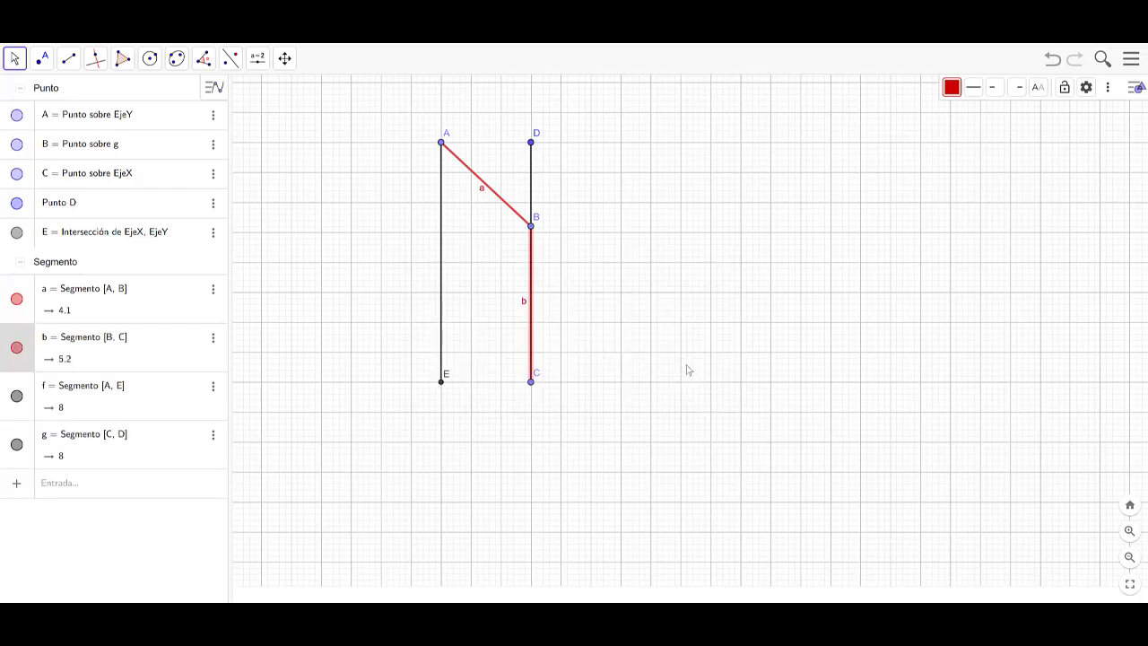
pyautogui.click(627, 289)
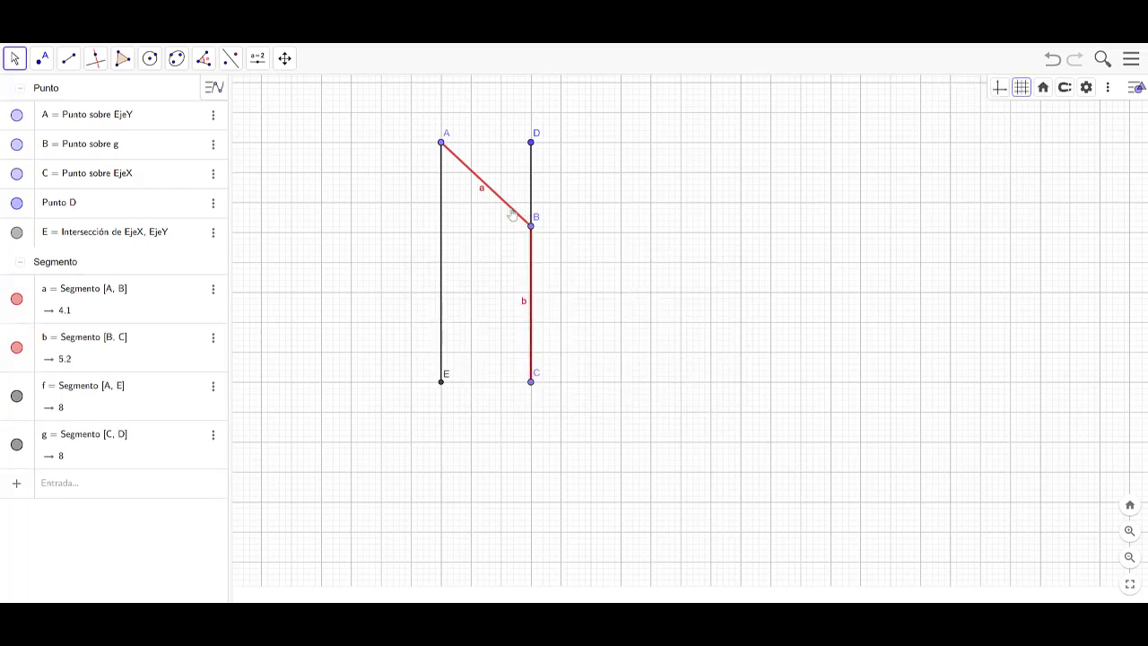
pyautogui.click(510, 216)
pyautogui.click(590, 238)
# Show the second graphics view (Vista Gráfica 2) and widen it, shrinking the first graphics view.
pyautogui.click(1131, 59)
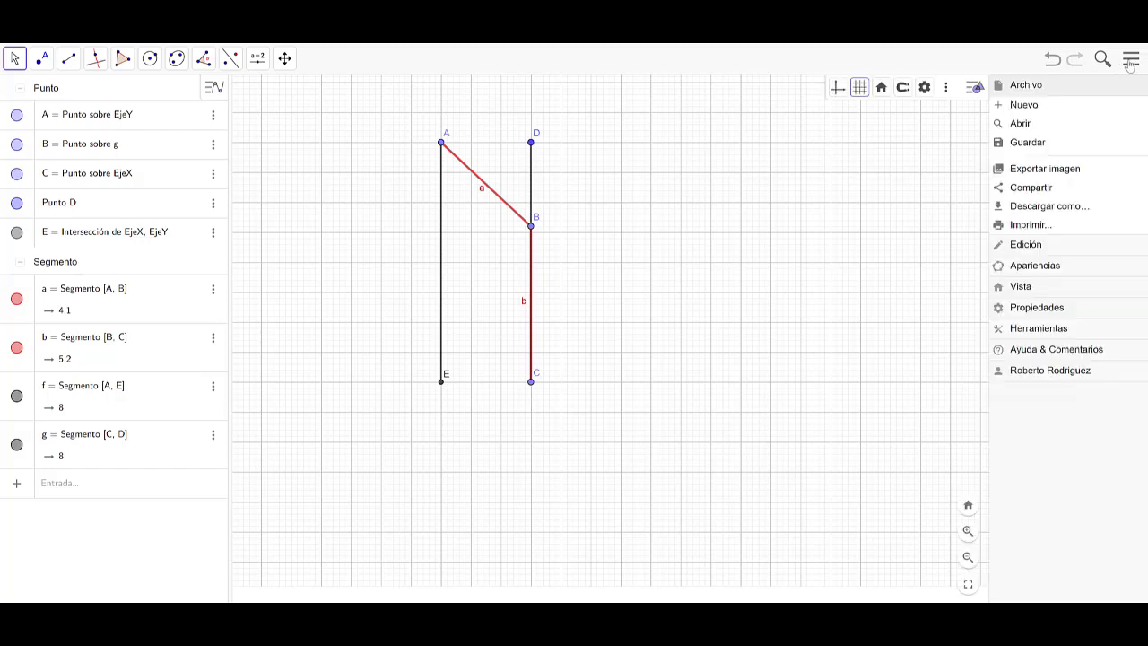
pyautogui.click(1040, 287)
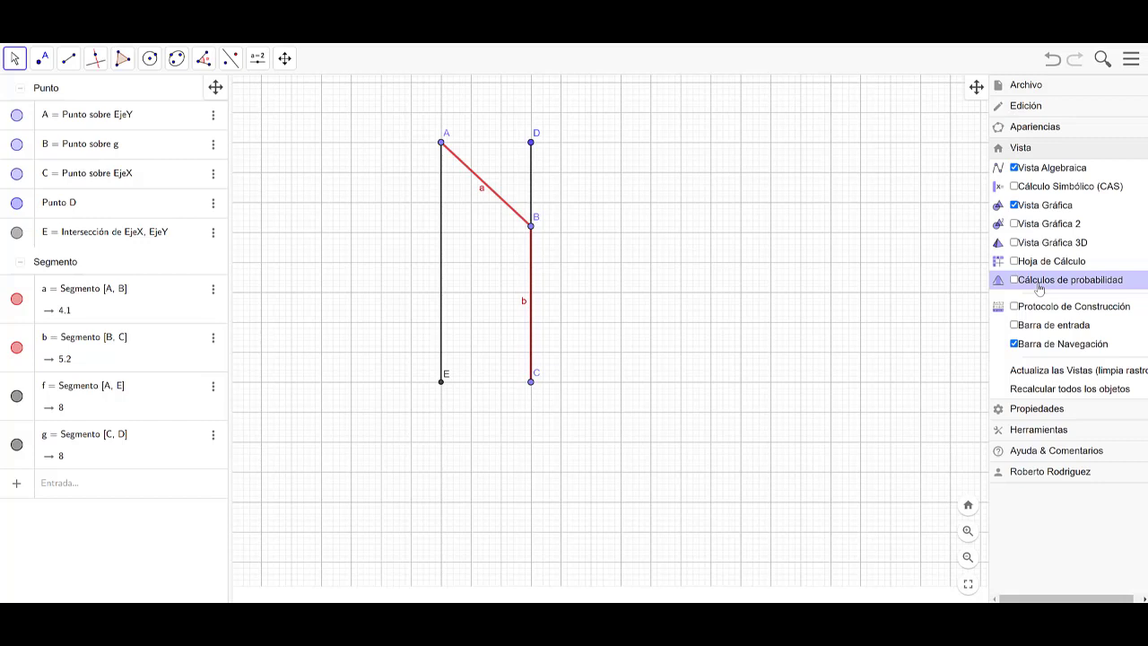
pyautogui.click(1055, 224)
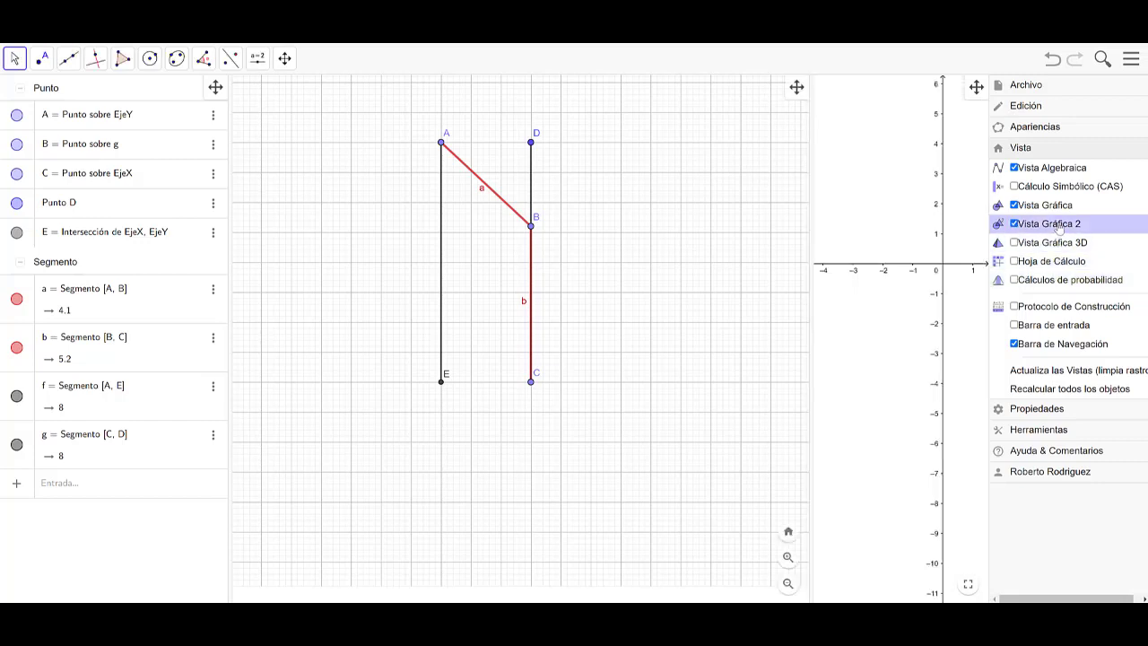
pyautogui.click(659, 208)
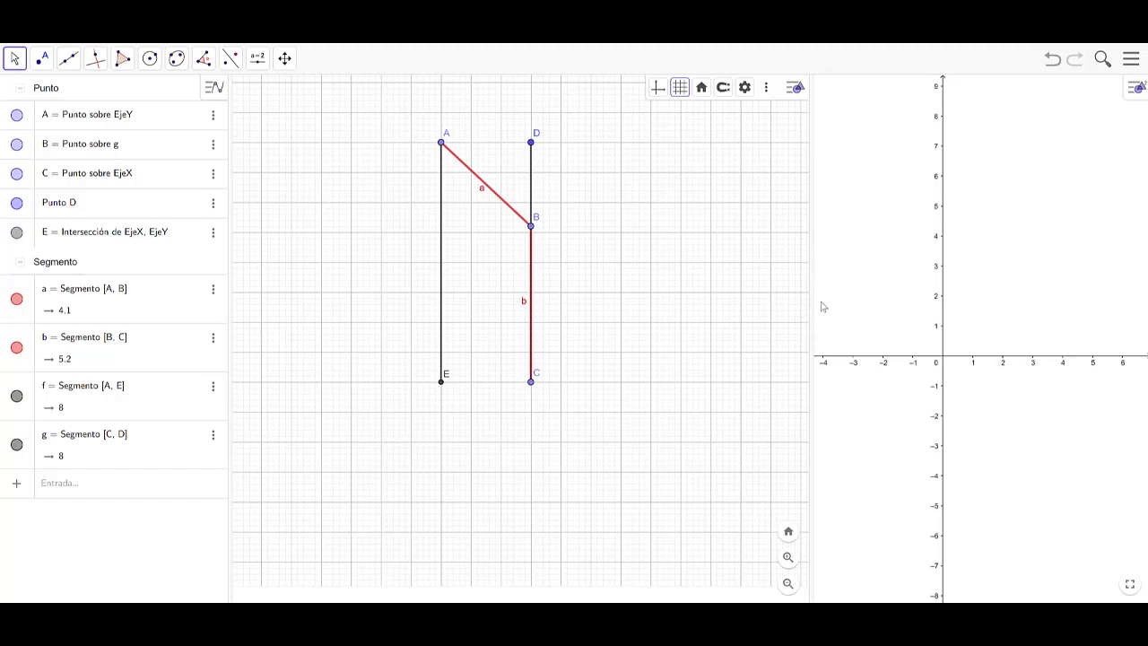
pyautogui.moveTo(814, 310); pyautogui.dragTo(420, 294)
# Remove the grid from the first graphics view and narrow that view to fit closer around the river drawing.
pyautogui.rightClick(437, 249)
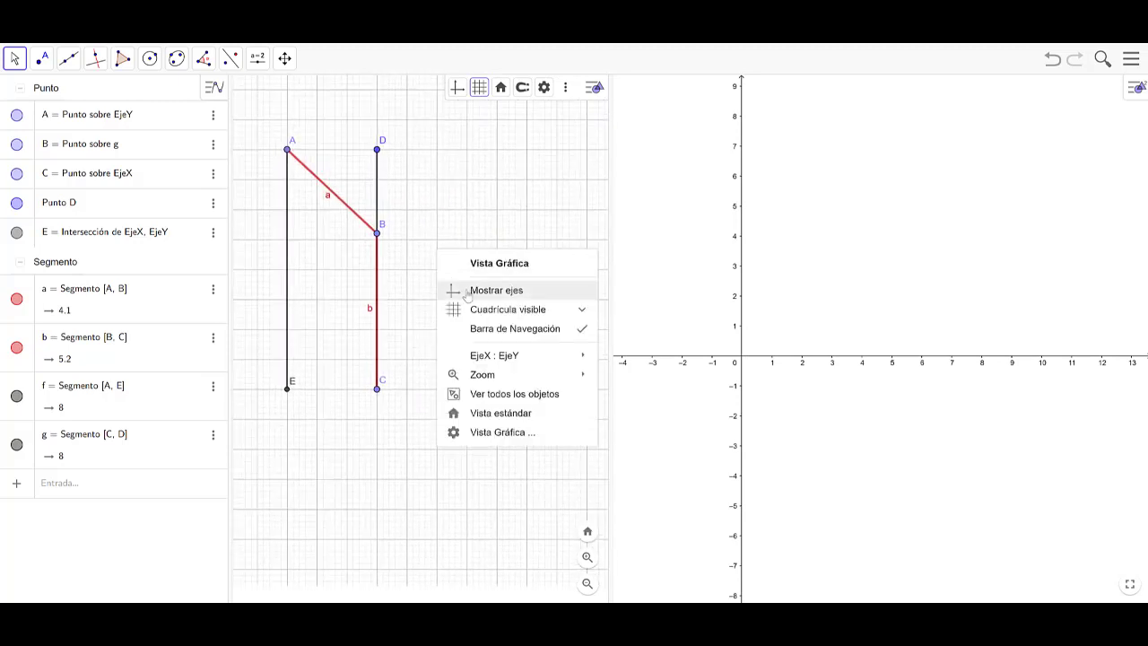
pyautogui.click(481, 310)
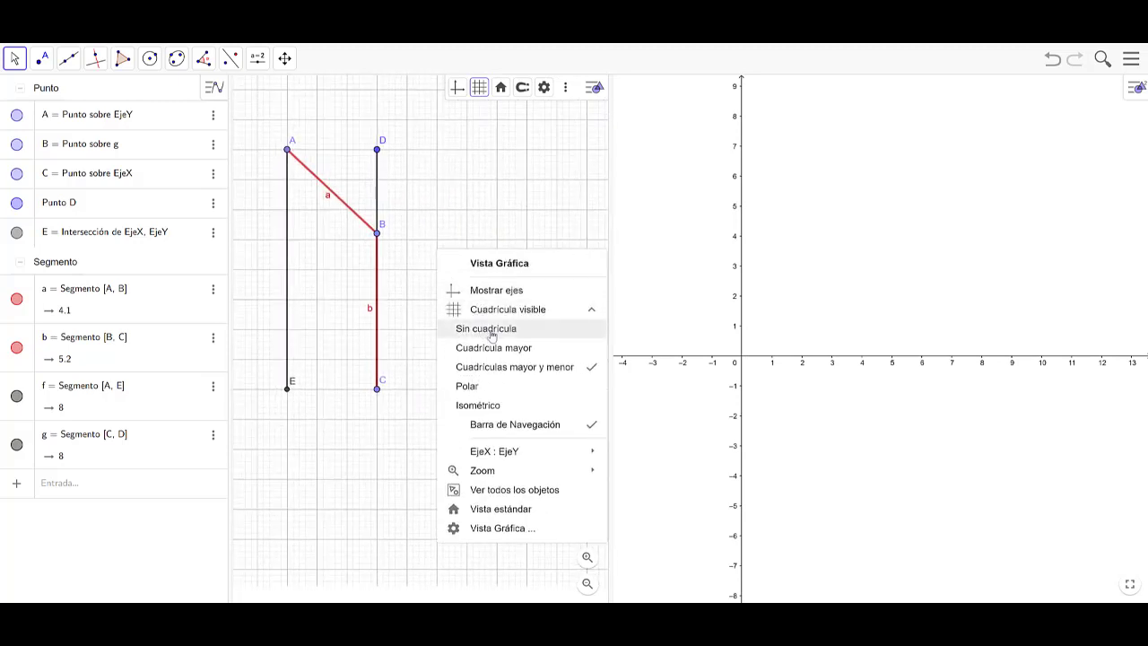
pyautogui.click(474, 329)
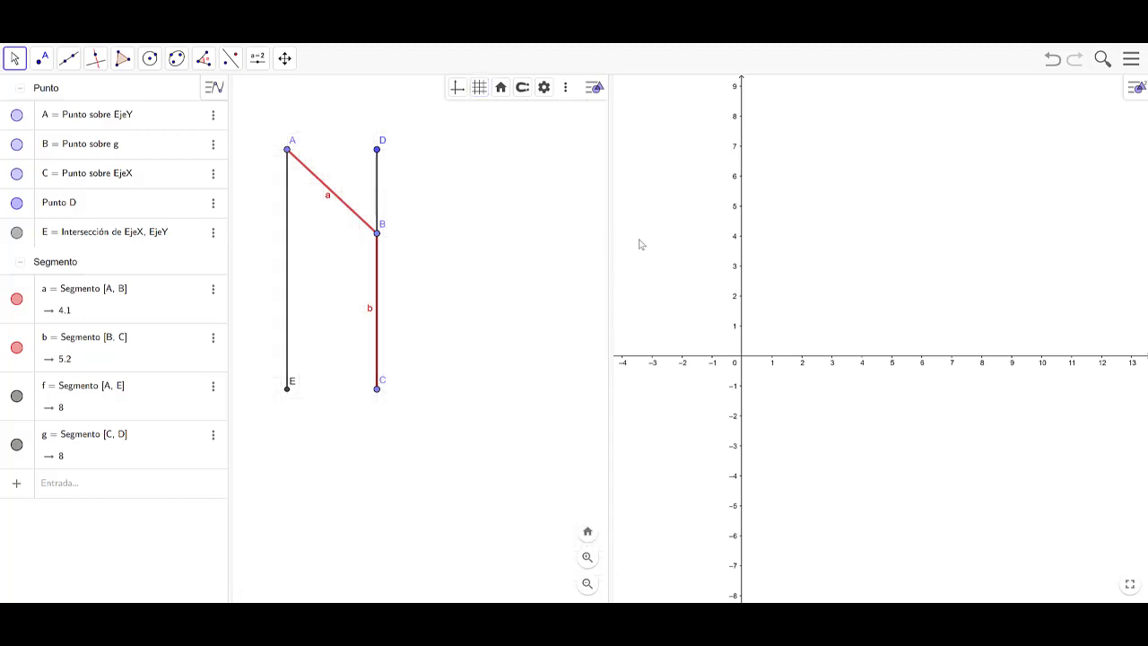
pyautogui.moveTo(610, 247); pyautogui.dragTo(504, 246)
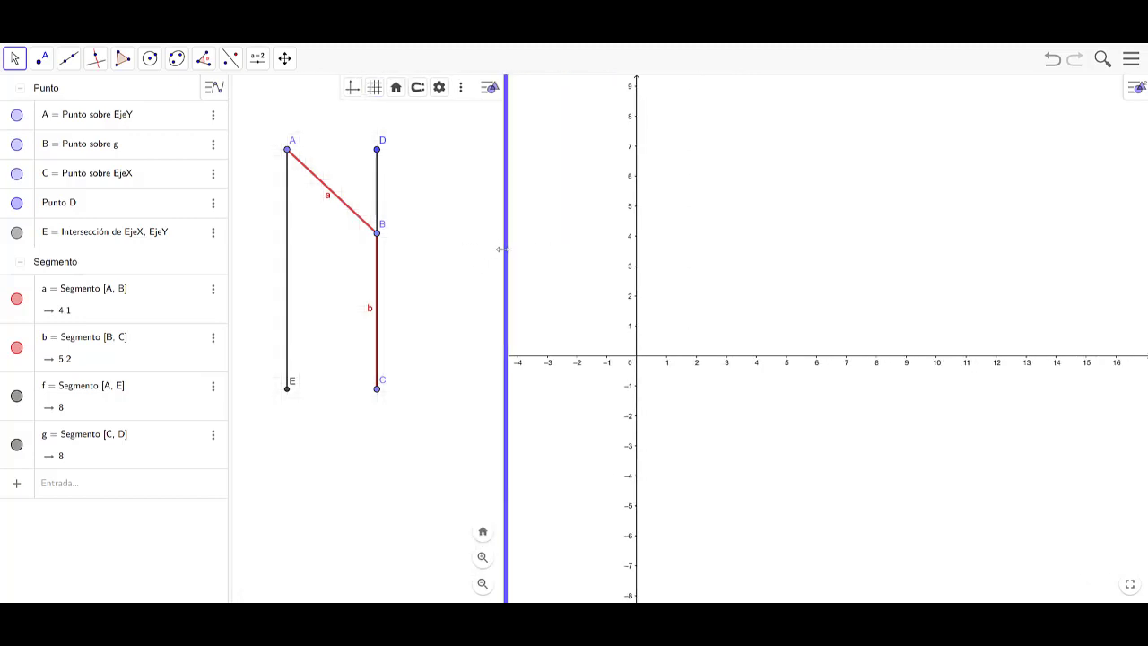
# Display major and minor gridlines in the second graphics view.
pyautogui.rightClick(739, 265)
pyautogui.click(780, 322)
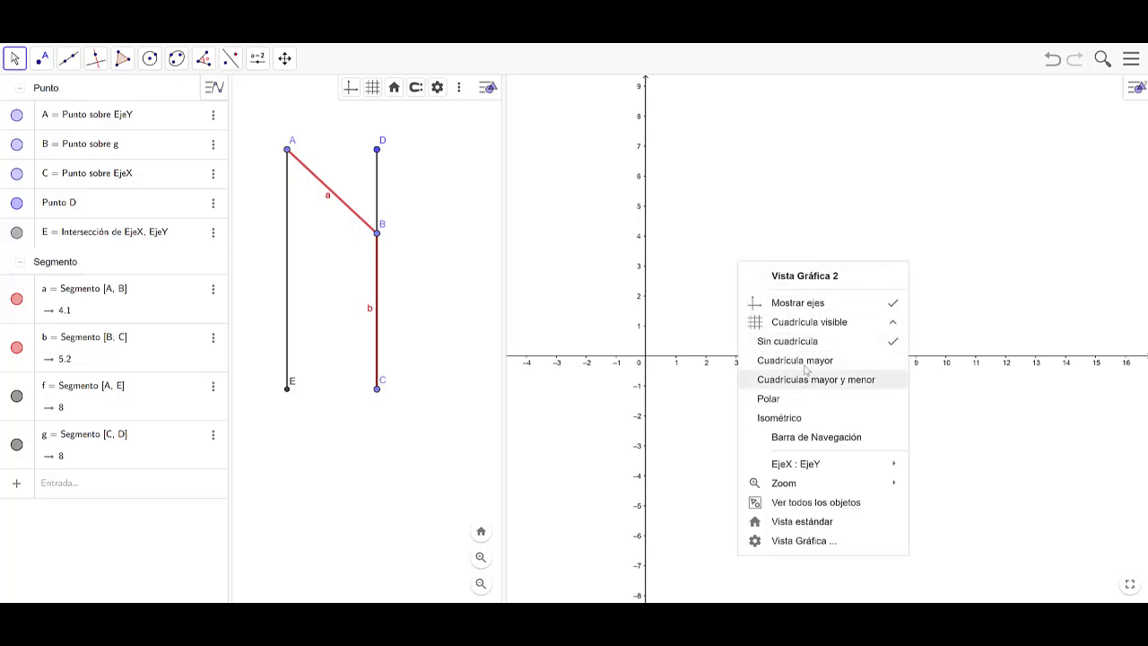
pyautogui.click(797, 378)
pyautogui.moveTo(780, 278); pyautogui.dragTo(769, 305)
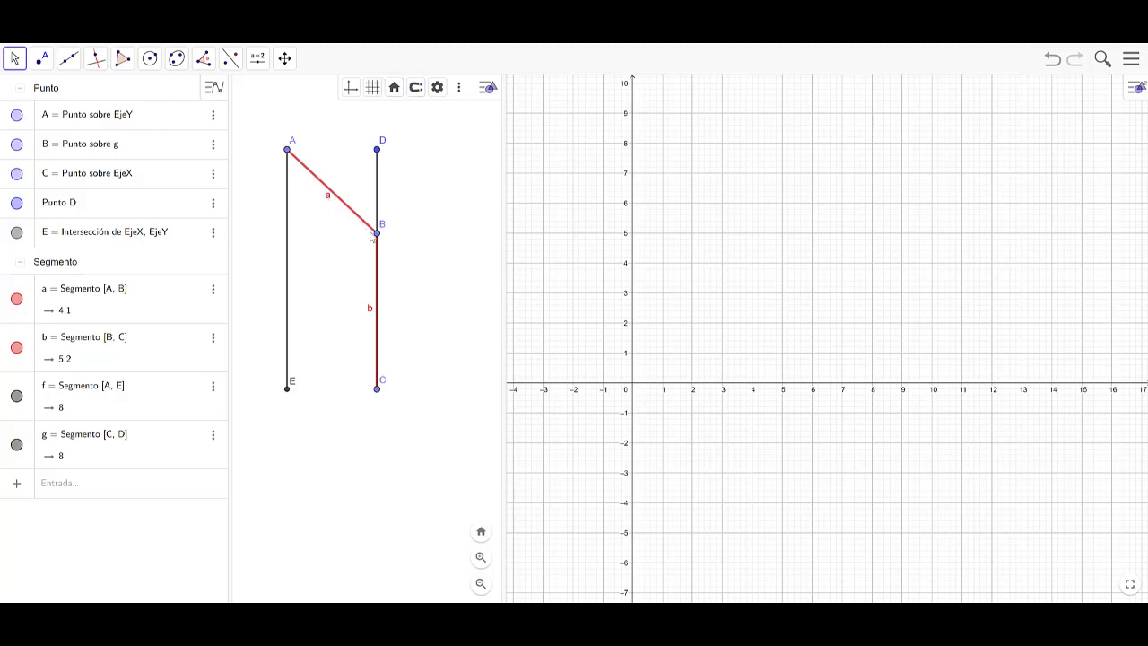
# Slide point B up to D, and back down the bank until segment b is about 5.46 long.
pyautogui.moveTo(373, 236); pyautogui.dragTo(379, 150)
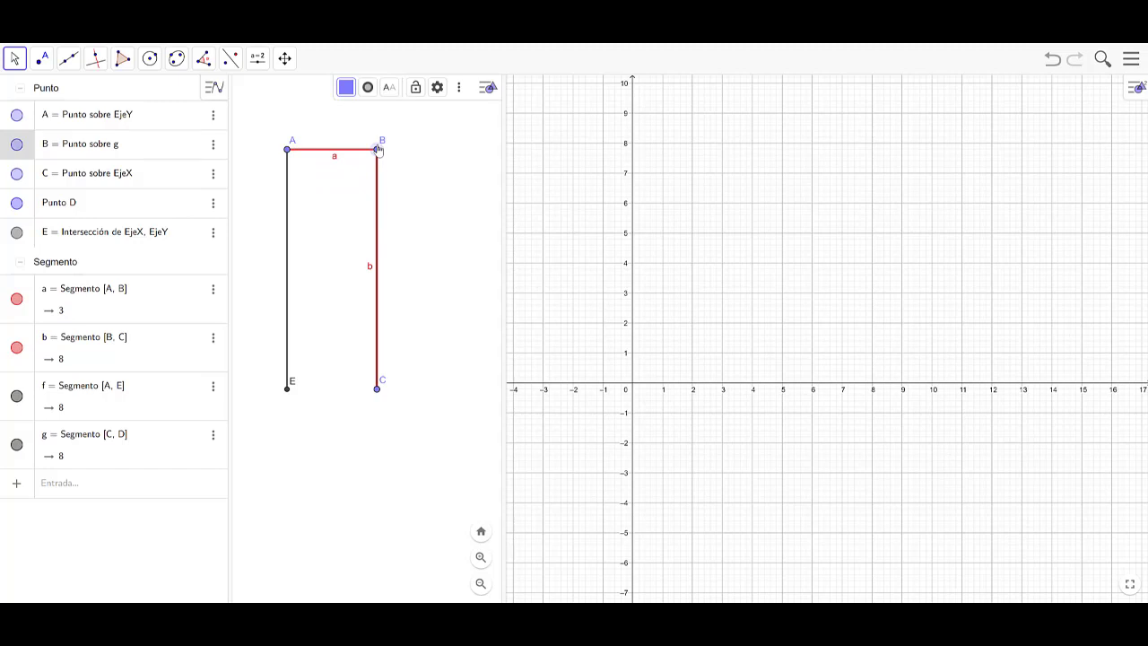
pyautogui.moveTo(378, 149); pyautogui.dragTo(385, 231)
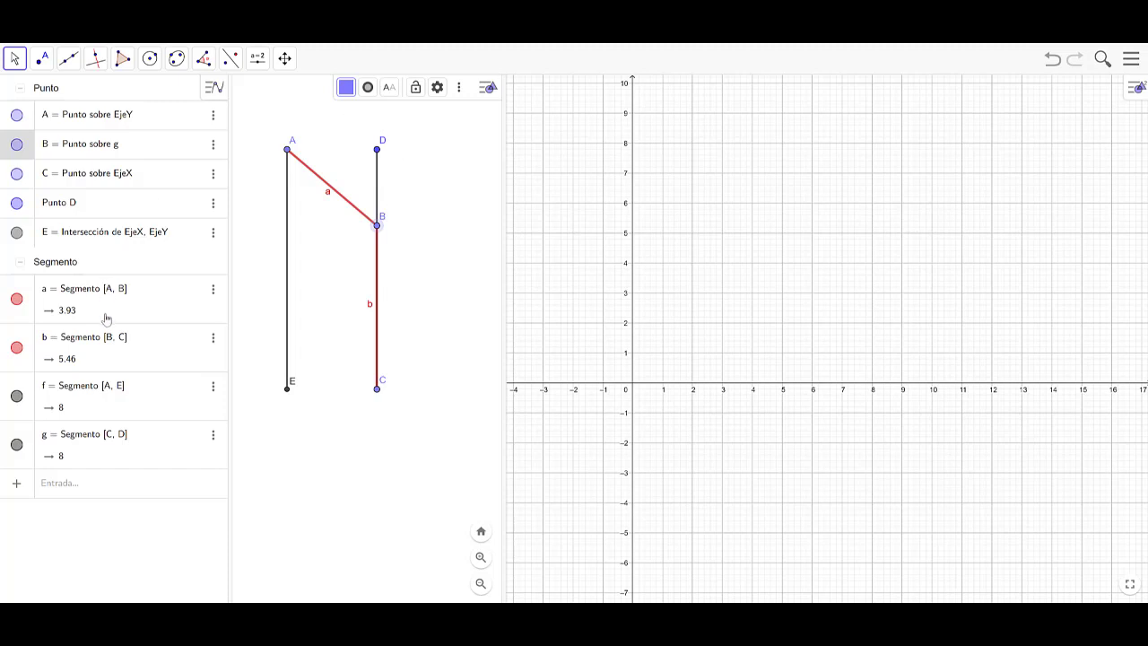
# Draw a segment from point B to point D along the opposite bank.
pyautogui.click(68, 58)
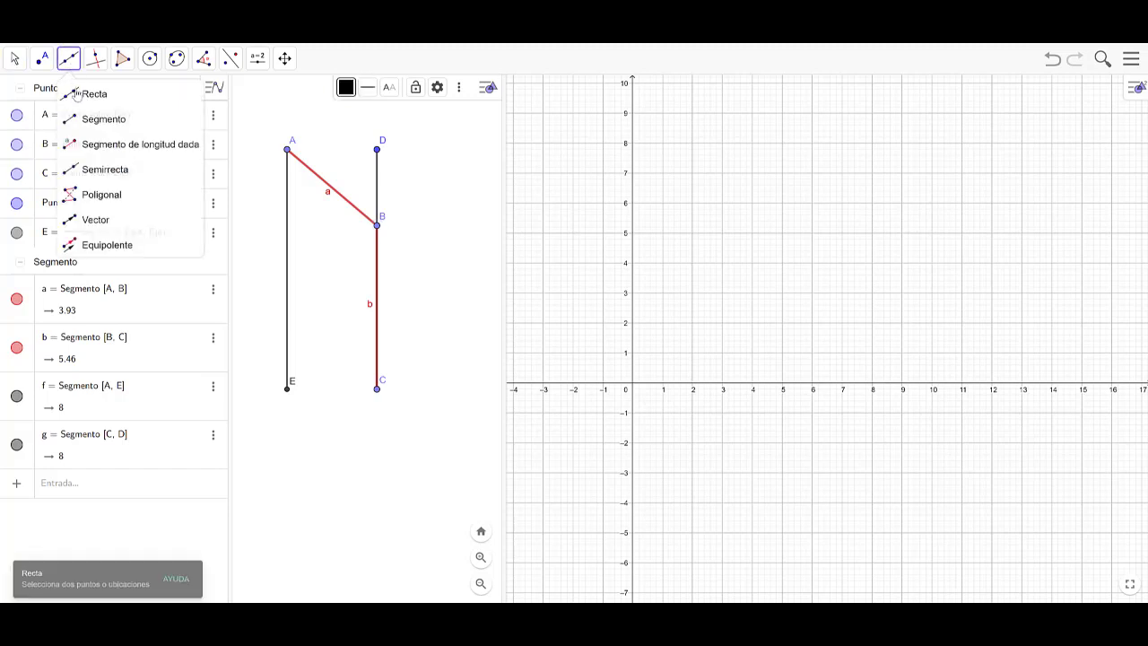
pyautogui.click(79, 119)
pyautogui.click(377, 225)
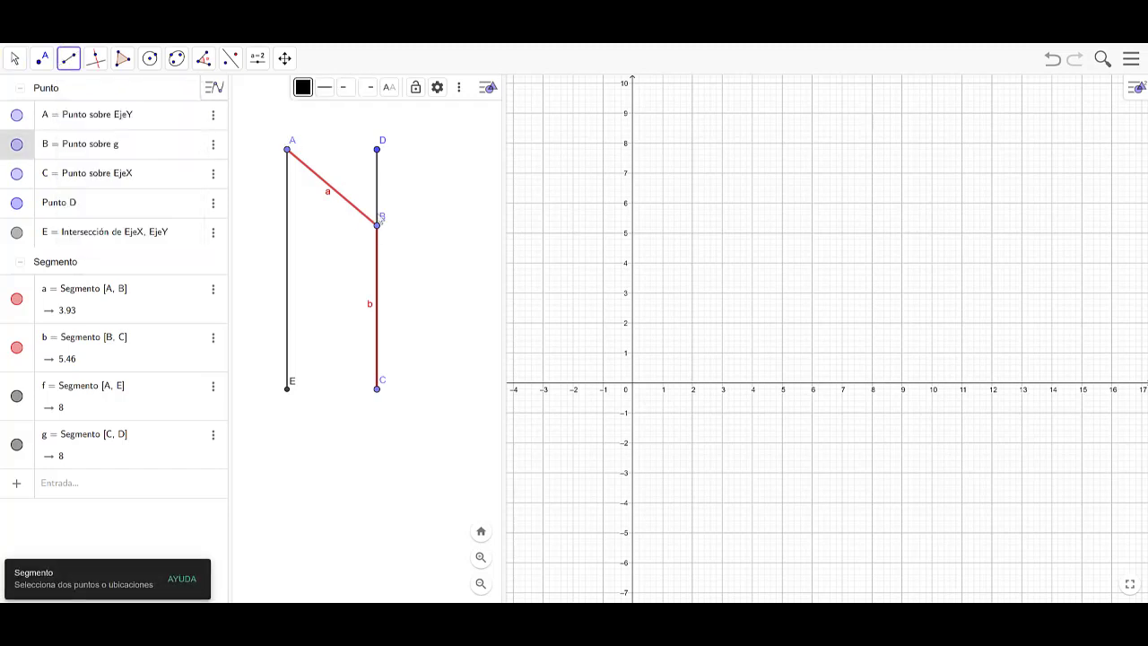
pyautogui.click(377, 150)
pyautogui.press('Escape')
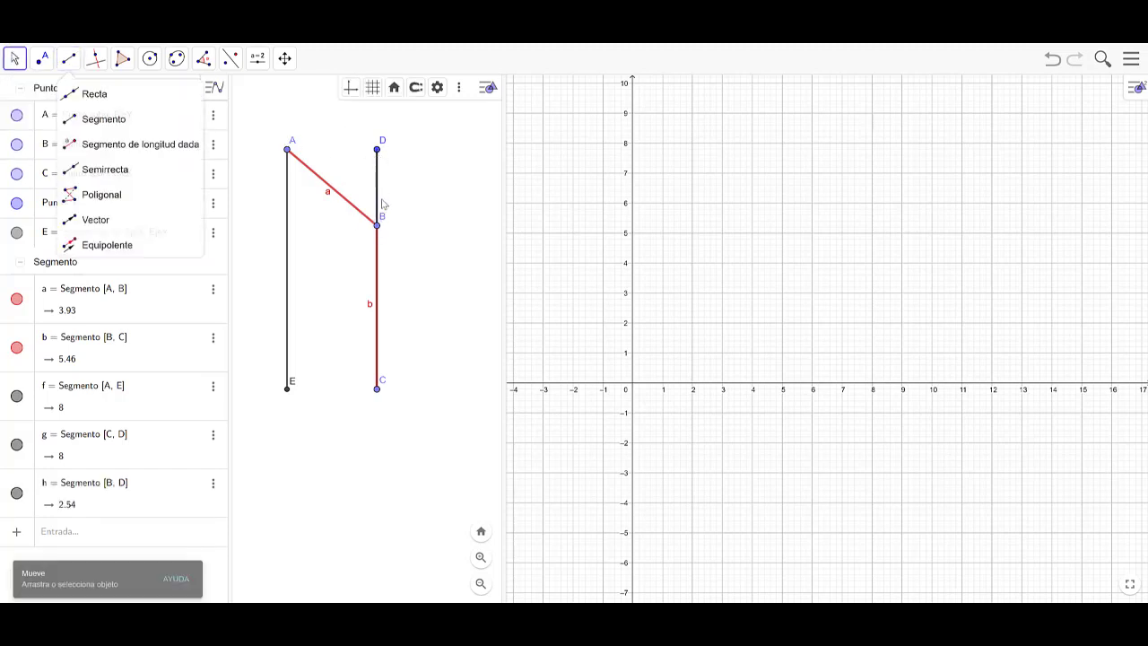
# Colour segment CD dark green and set its line thickness to 8.
pyautogui.click(378, 193)
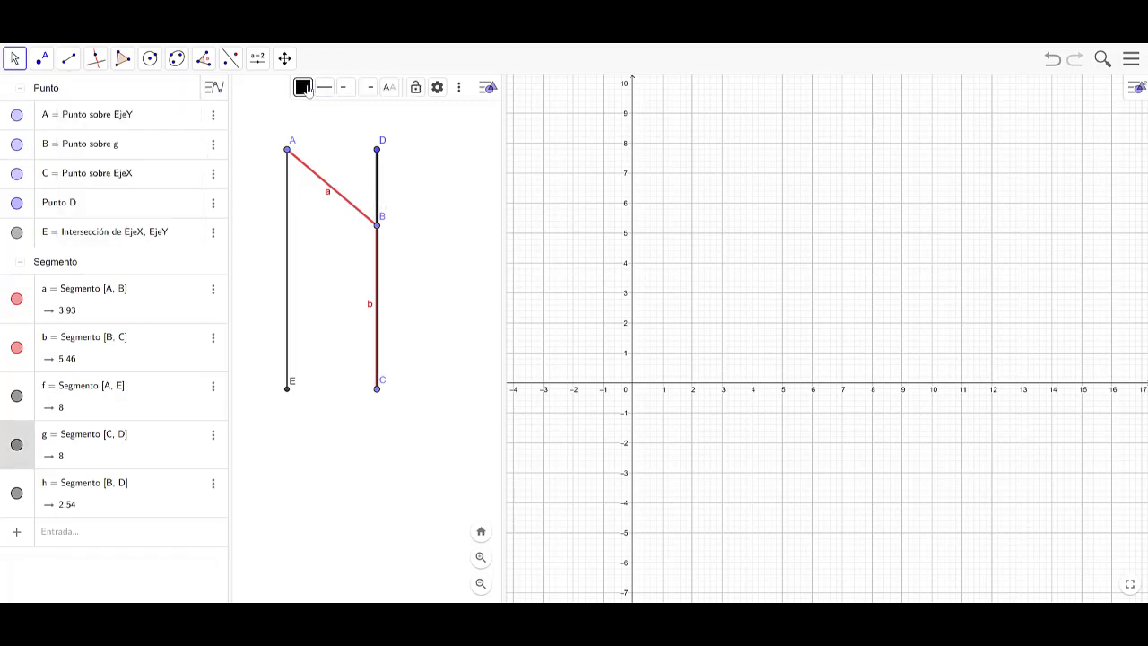
pyautogui.click(303, 87)
pyautogui.click(310, 115)
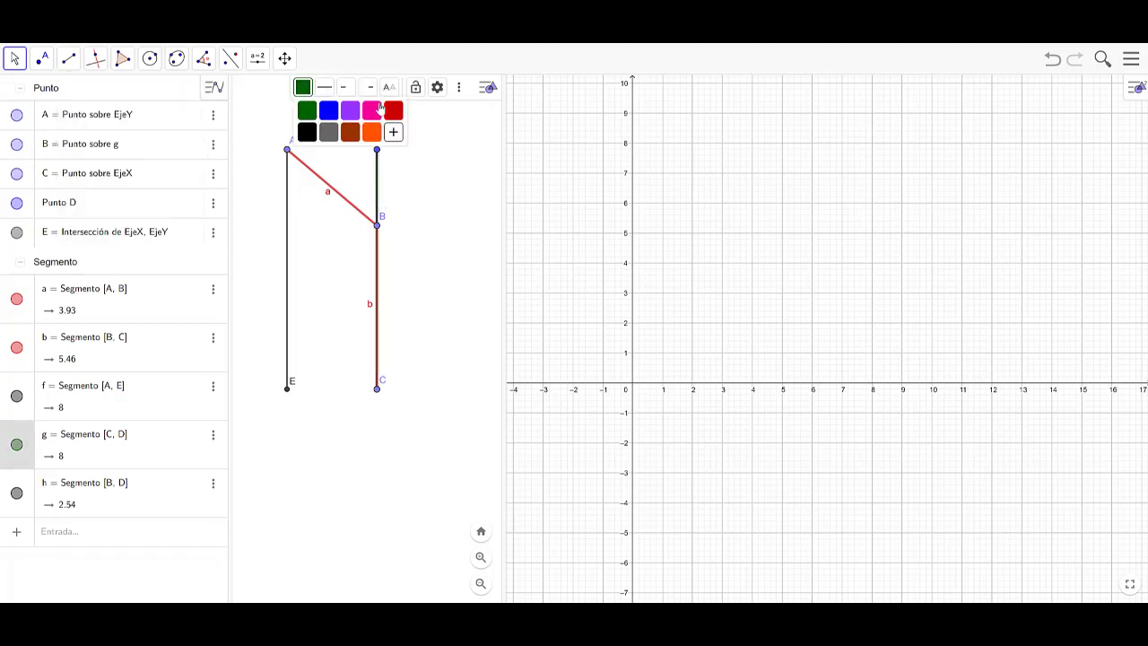
pyautogui.click(324, 87)
pyautogui.moveTo(346, 131); pyautogui.dragTo(365, 131)
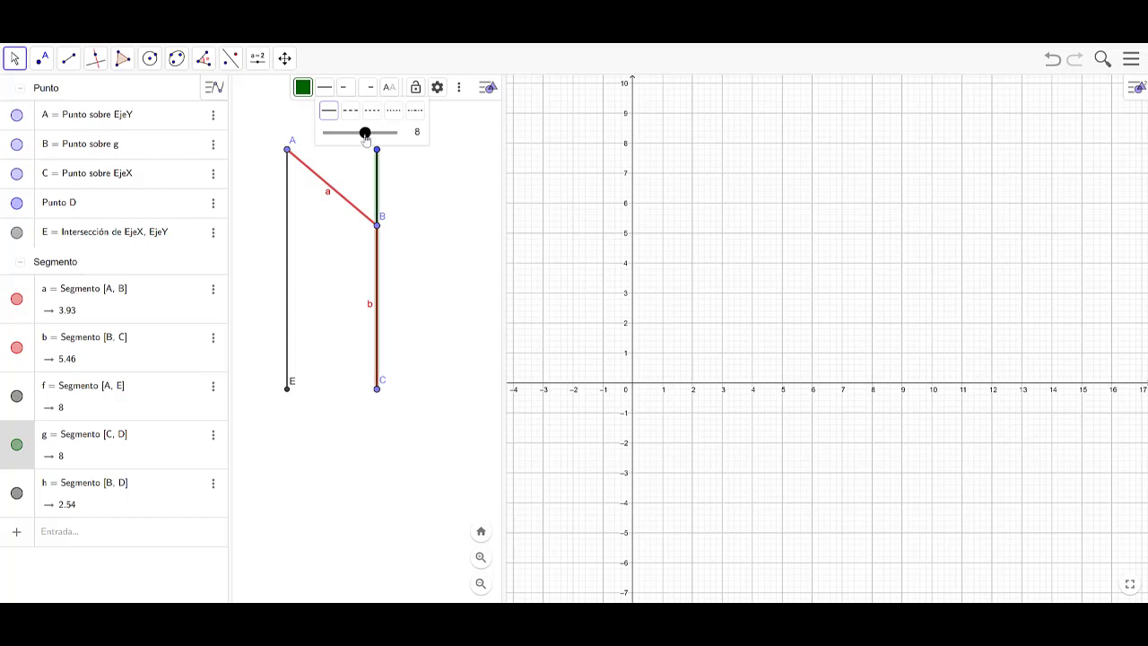
pyautogui.click(416, 181)
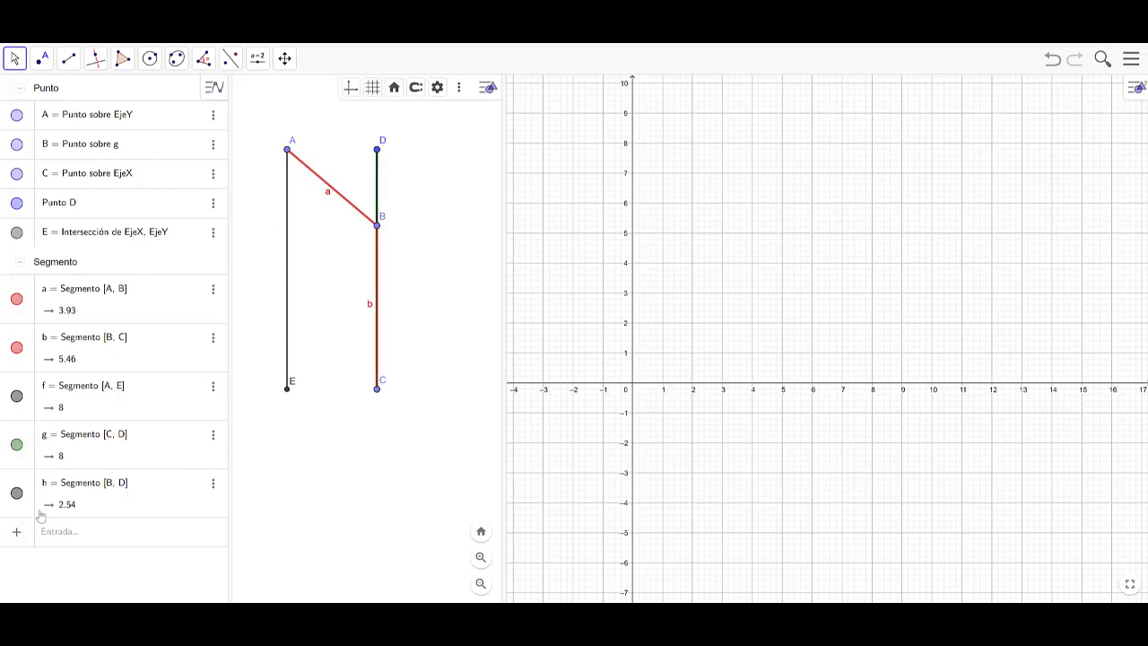
# Change the colour of segment BD to dark green.
pyautogui.click(27, 487)
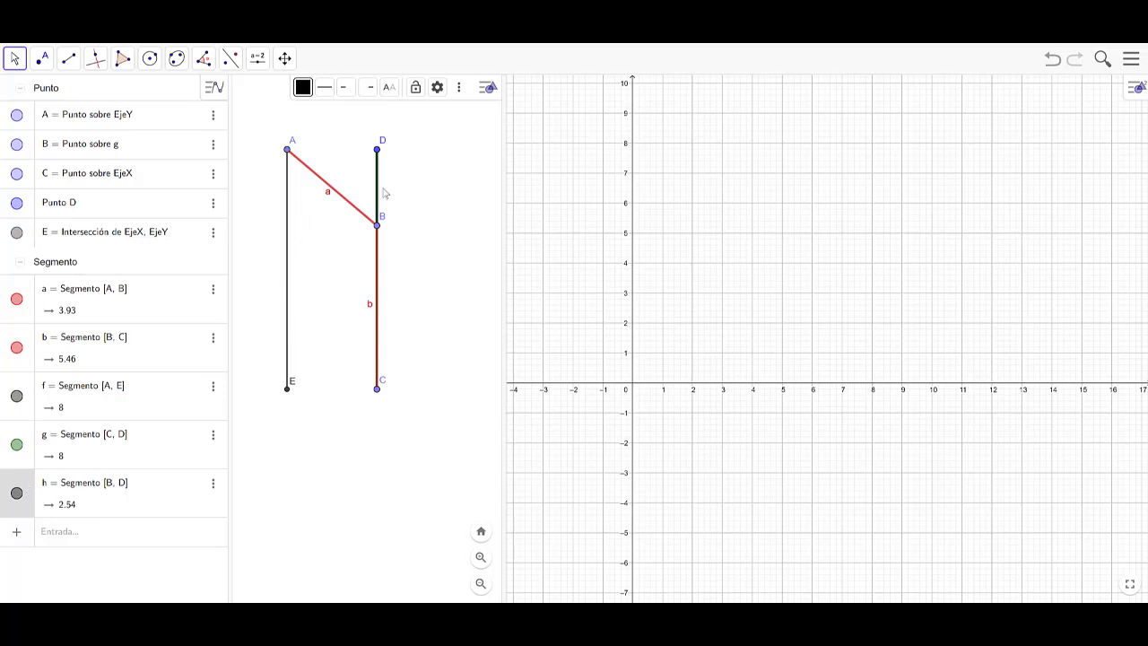
pyautogui.click(424, 274)
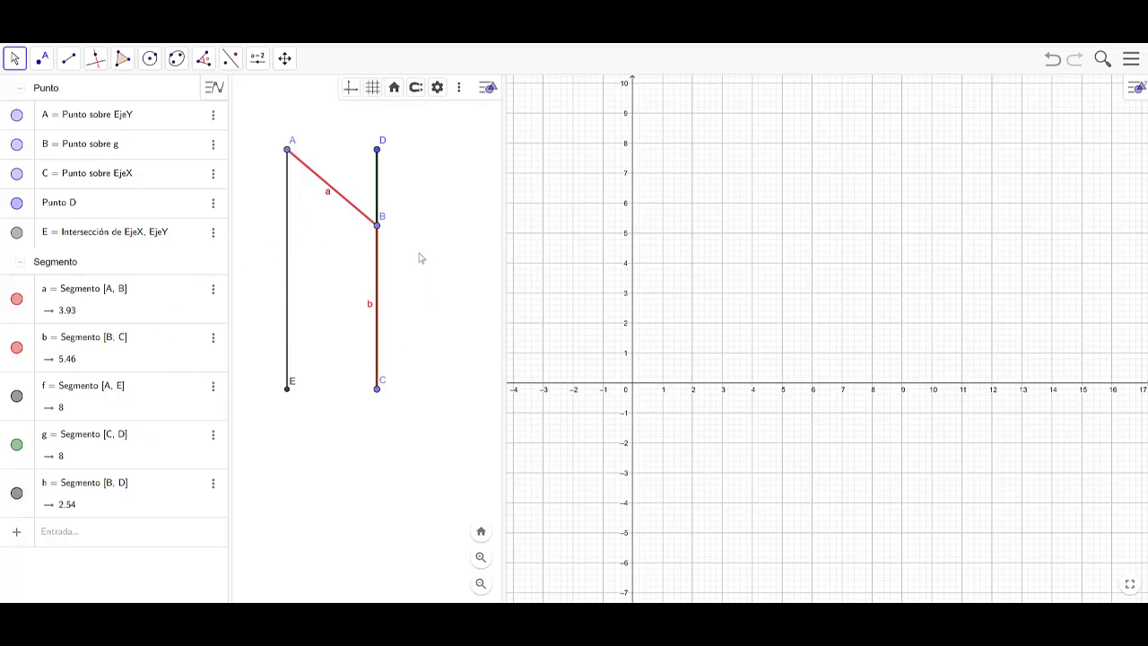
pyautogui.click(29, 485)
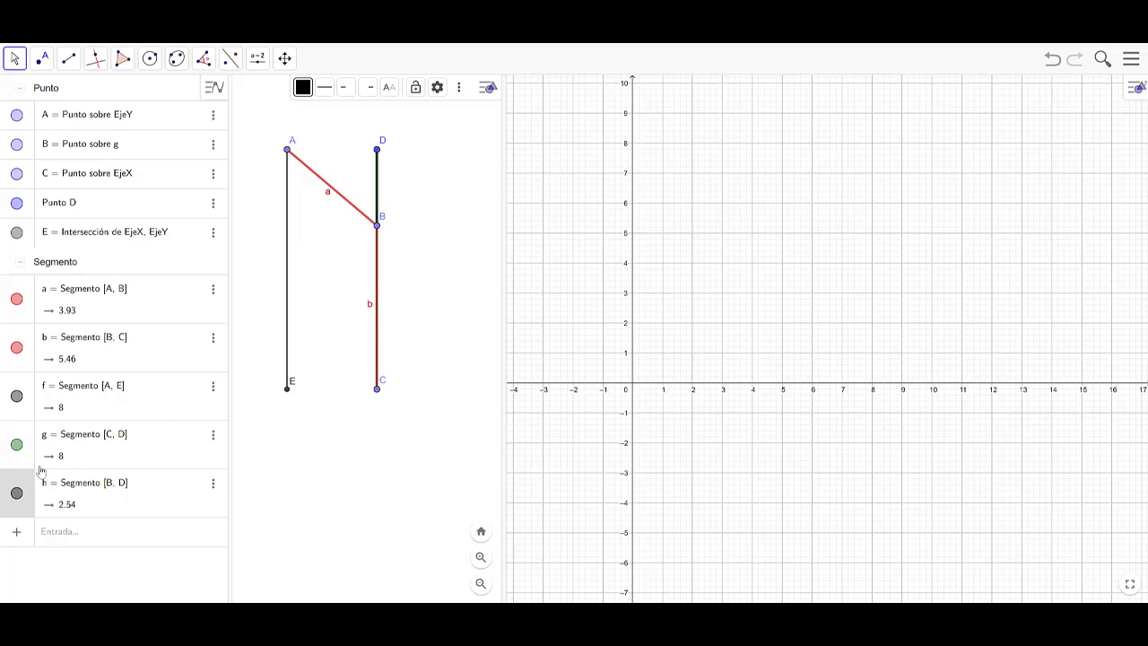
pyautogui.click(305, 88)
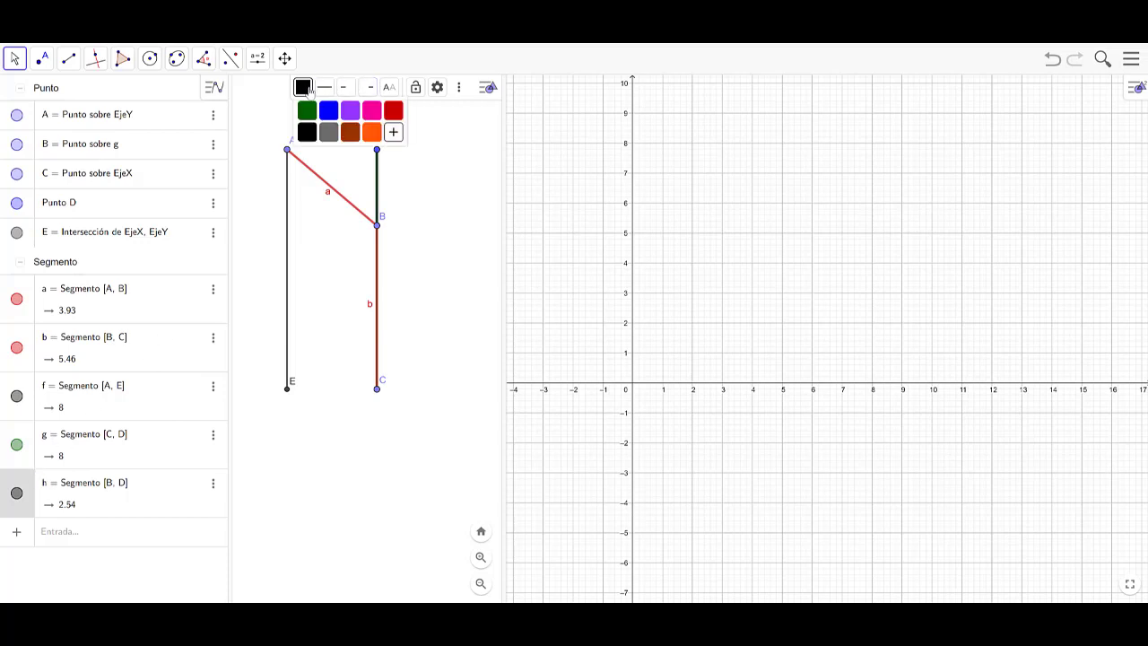
pyautogui.click(306, 111)
# Change the colour of segment CD back to black.
pyautogui.click(30, 432)
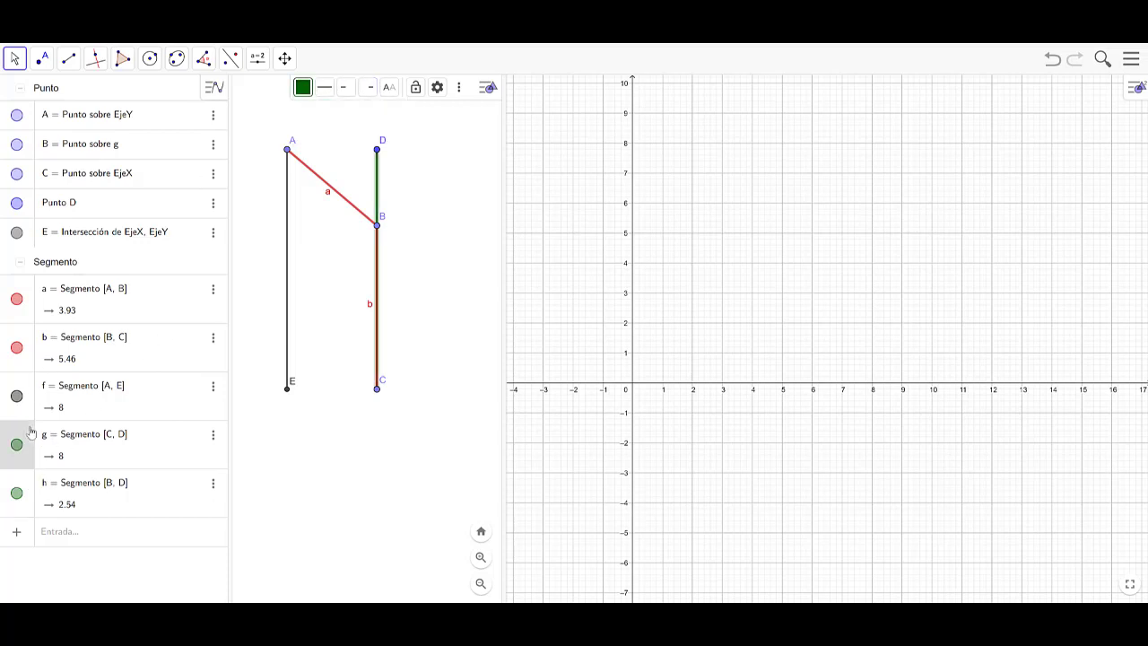
pyautogui.click(304, 87)
pyautogui.click(305, 130)
pyautogui.click(445, 169)
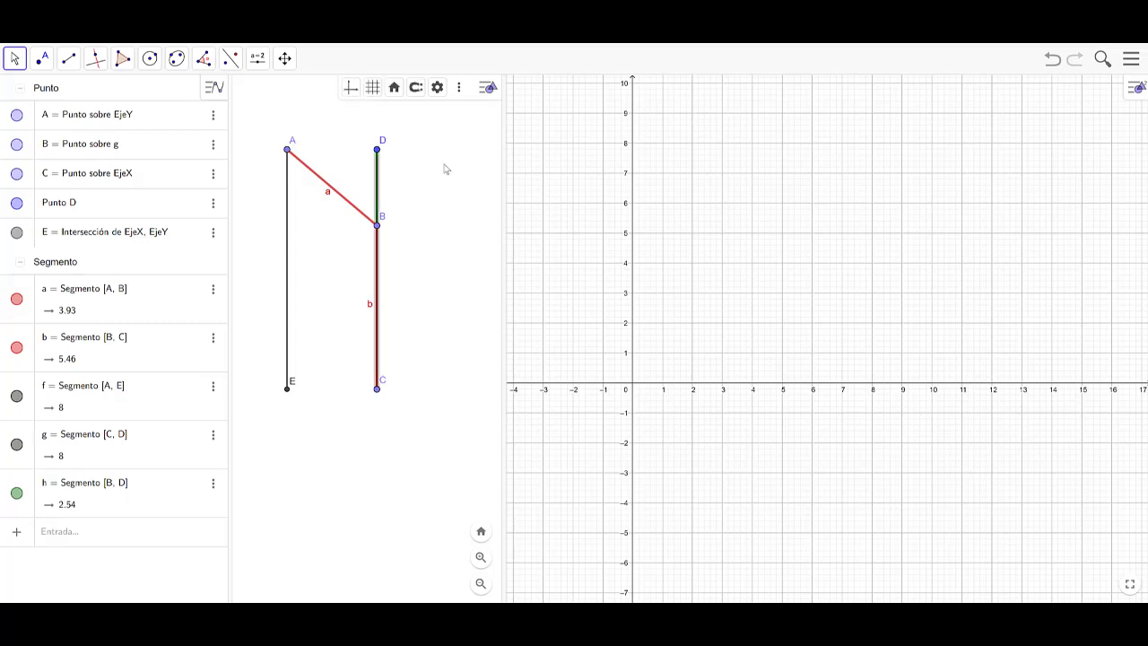
# Try orange and black as the colour of segment BD.
pyautogui.click(29, 489)
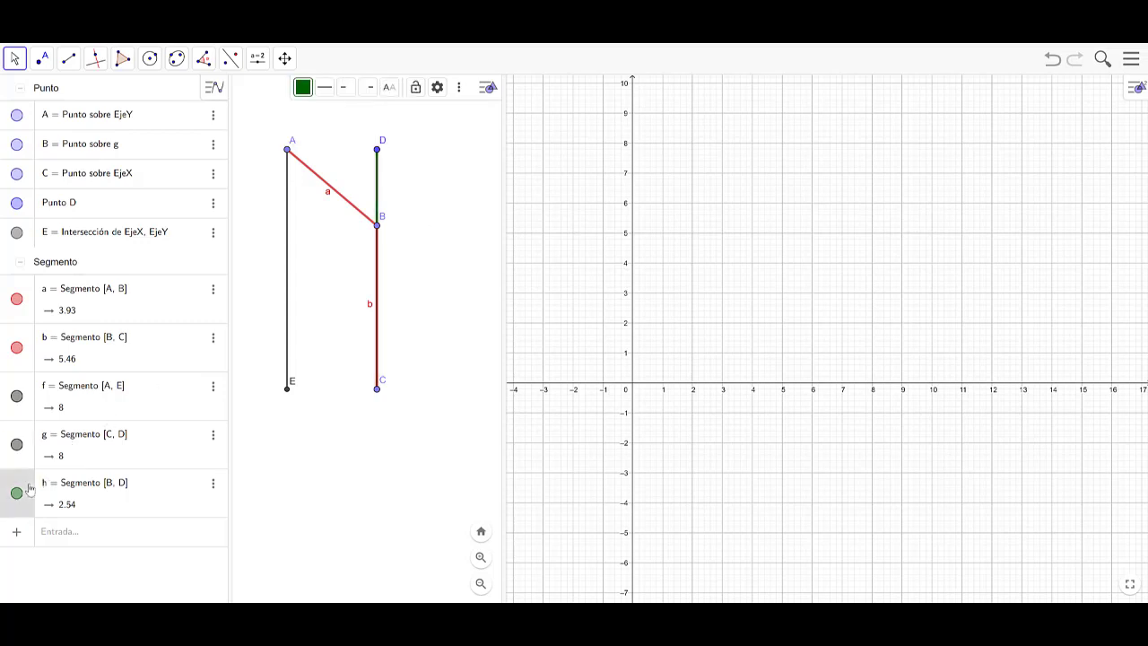
pyautogui.click(303, 87)
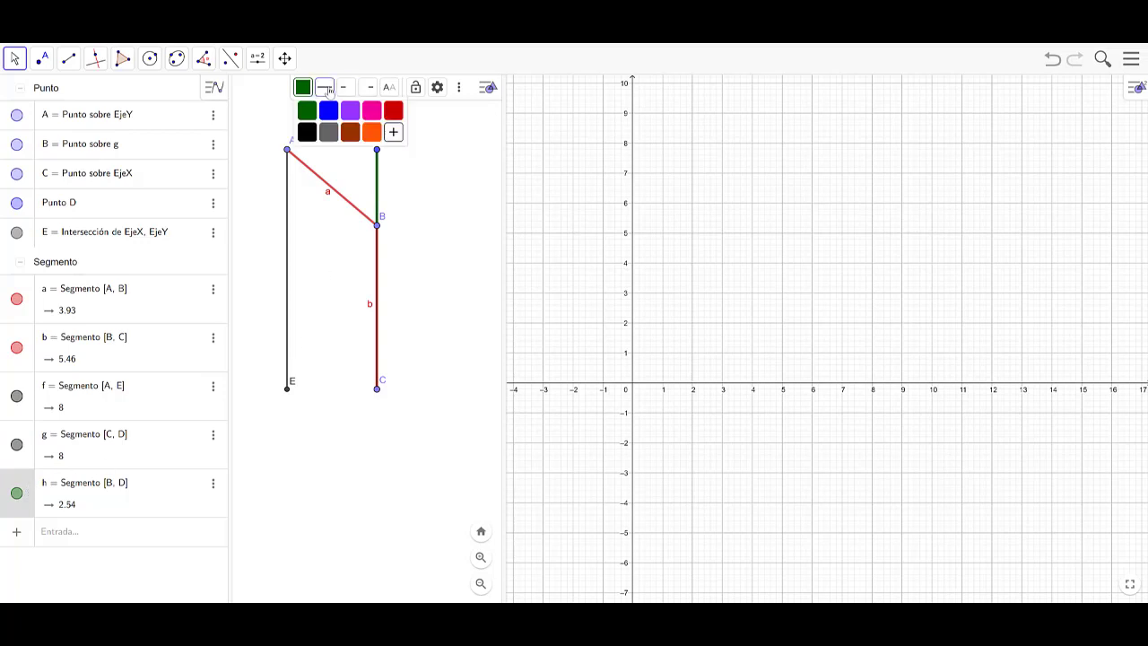
pyautogui.click(371, 132)
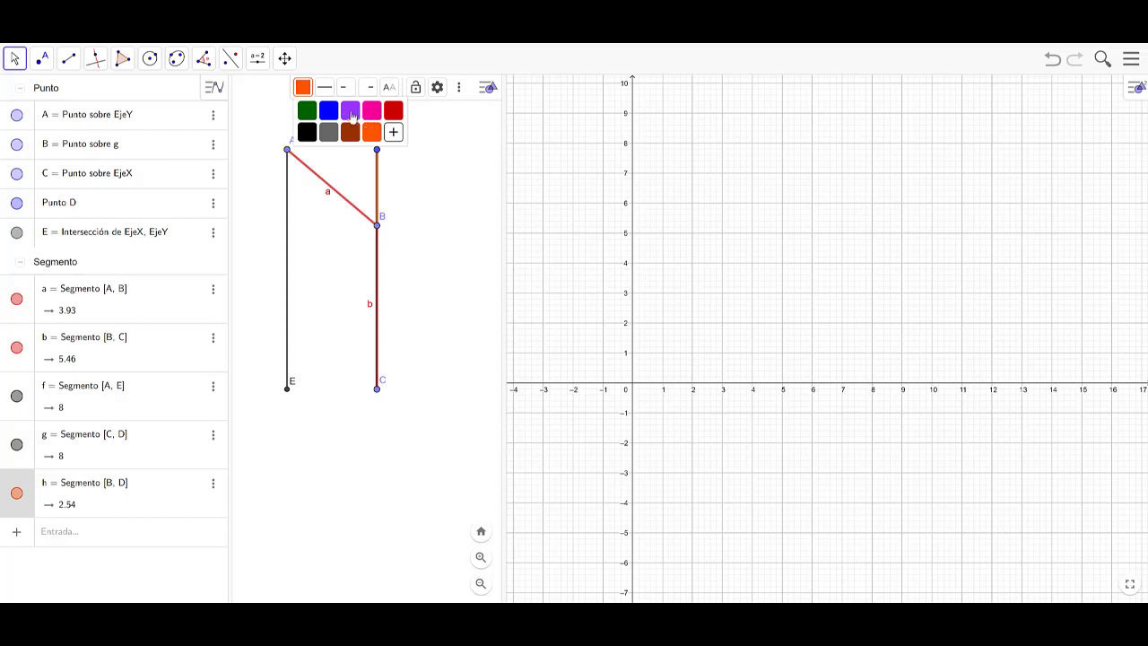
pyautogui.click(307, 132)
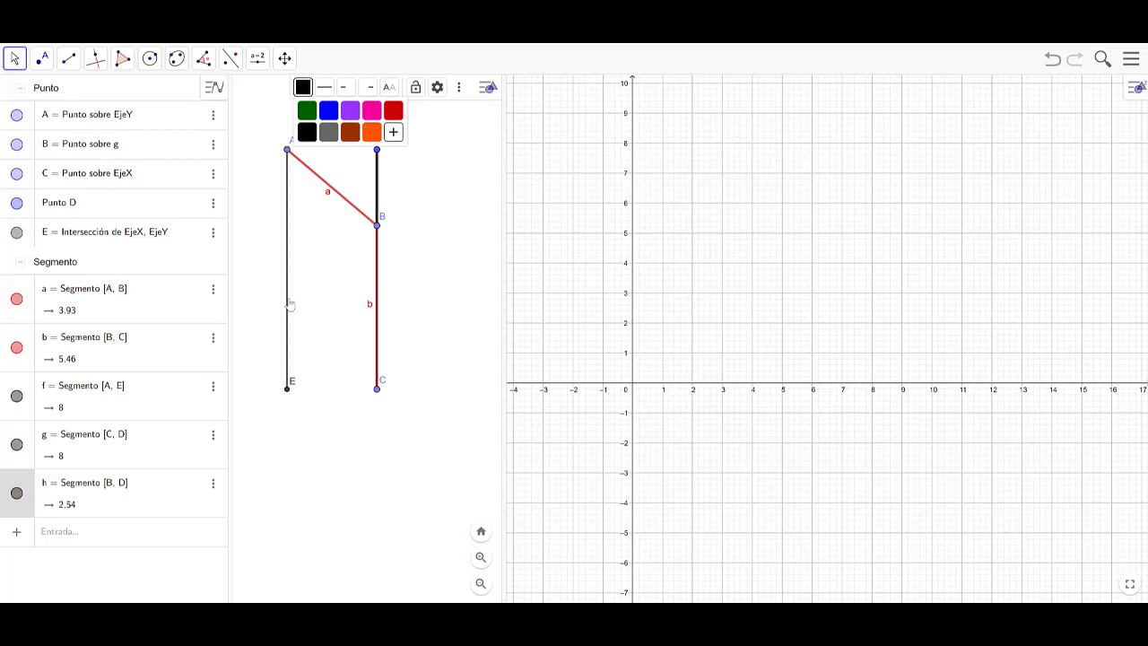
pyautogui.click(305, 461)
# Recolour segment BD dark green and slide point B down until segment b is about 5.2 long.
pyautogui.click(27, 489)
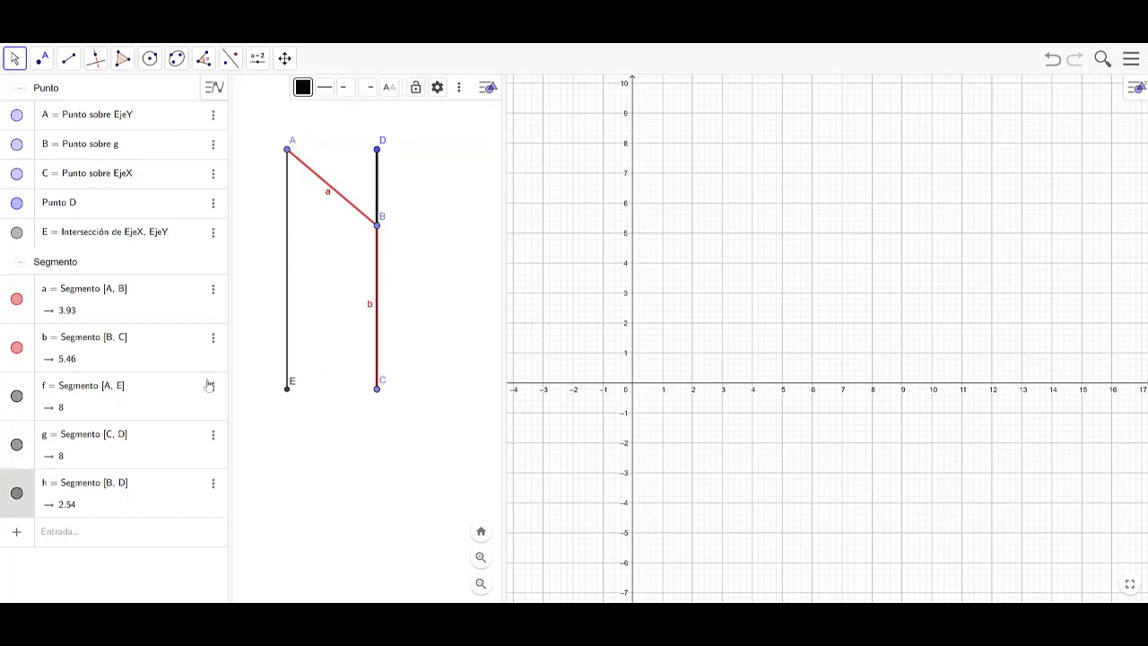
pyautogui.click(304, 87)
pyautogui.click(307, 111)
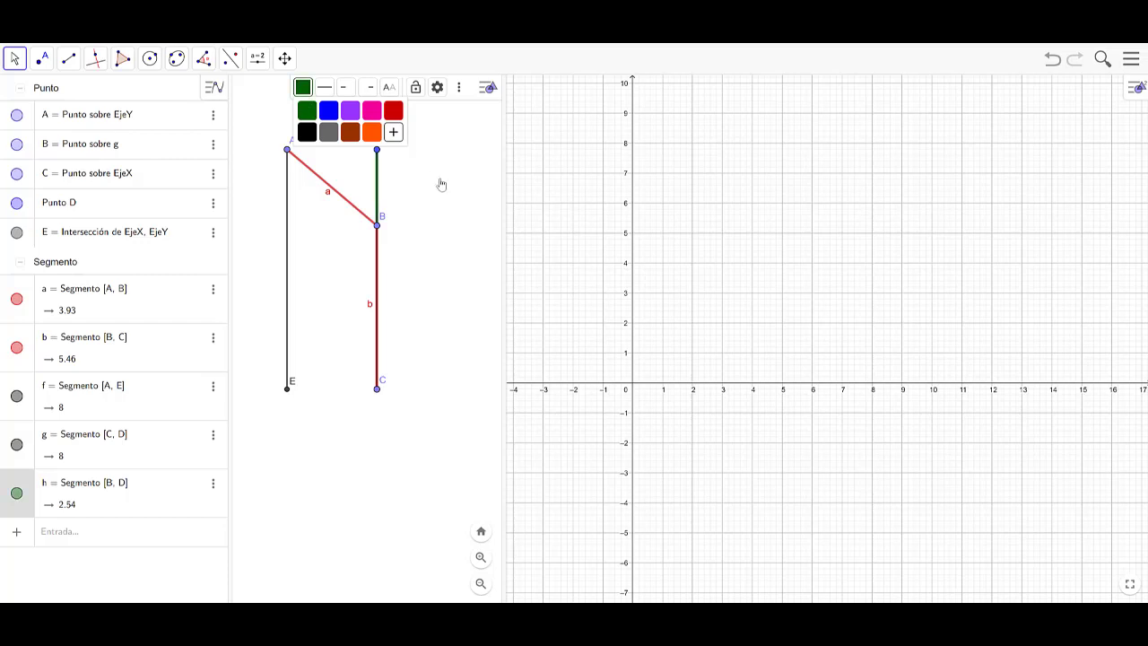
pyautogui.click(440, 184)
pyautogui.moveTo(378, 224)
pyautogui.mouseDown()
pyautogui.moveTo(379, 158)
pyautogui.moveTo(379, 223)
pyautogui.mouseUp()
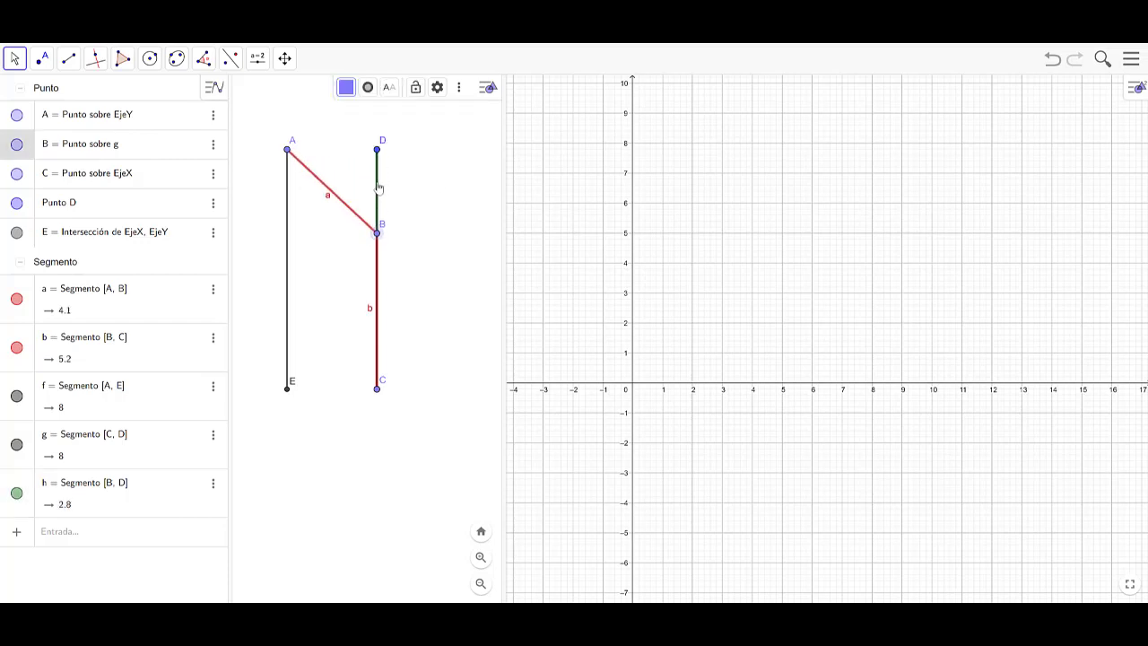
# Rename segment BD as c.
pyautogui.click(29, 490)
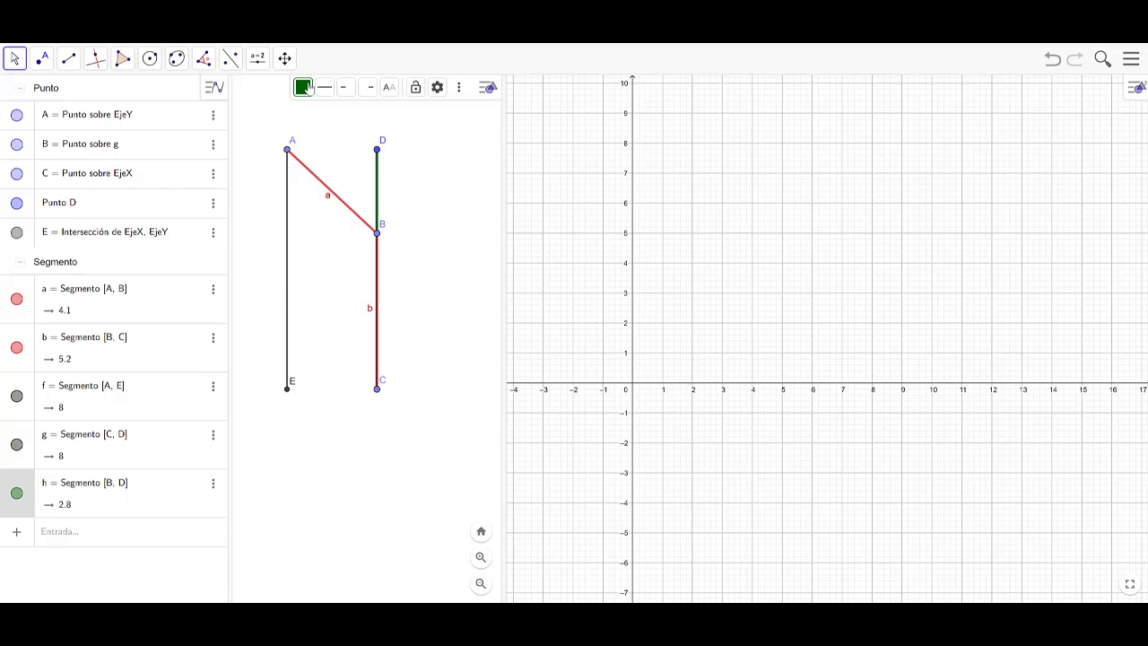
pyautogui.rightClick(26, 486)
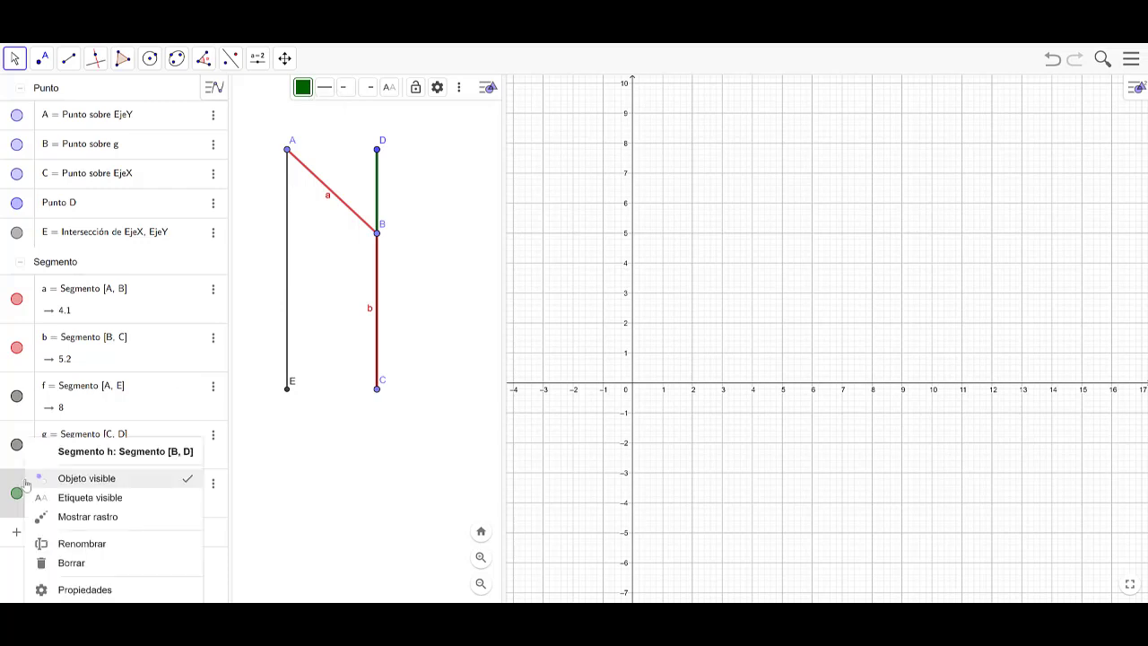
pyautogui.click(92, 543)
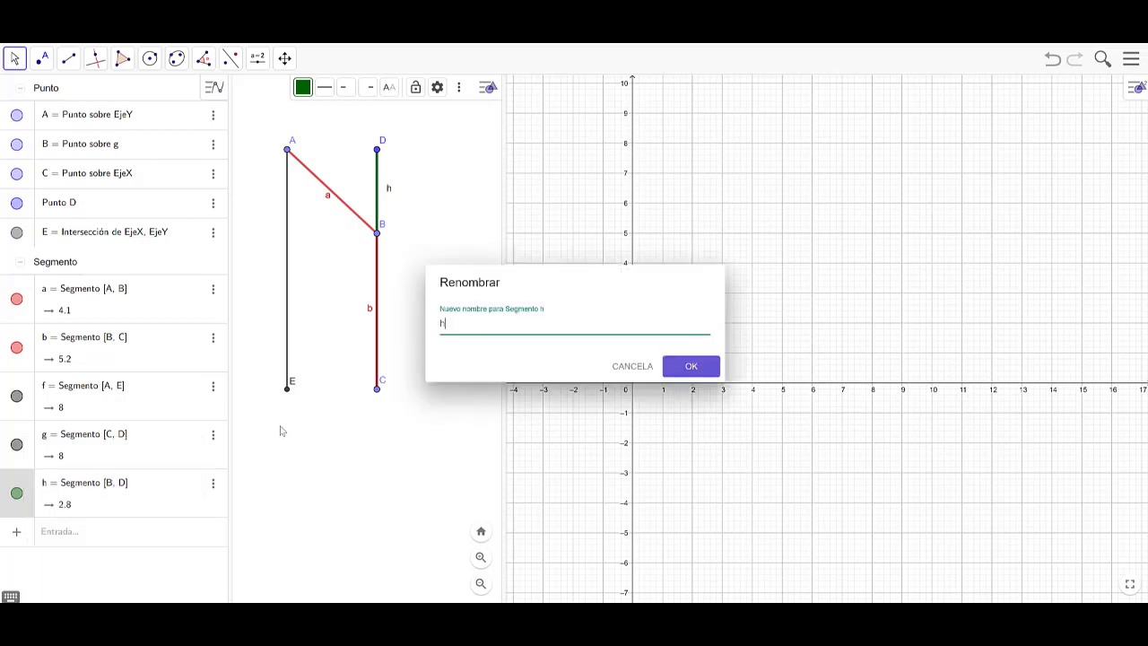
pyautogui.moveTo(465, 326); pyautogui.dragTo(409, 329)
pyautogui.press('BackSpace')
pyautogui.write('c')
pyautogui.click(691, 366)
pyautogui.click(418, 260)
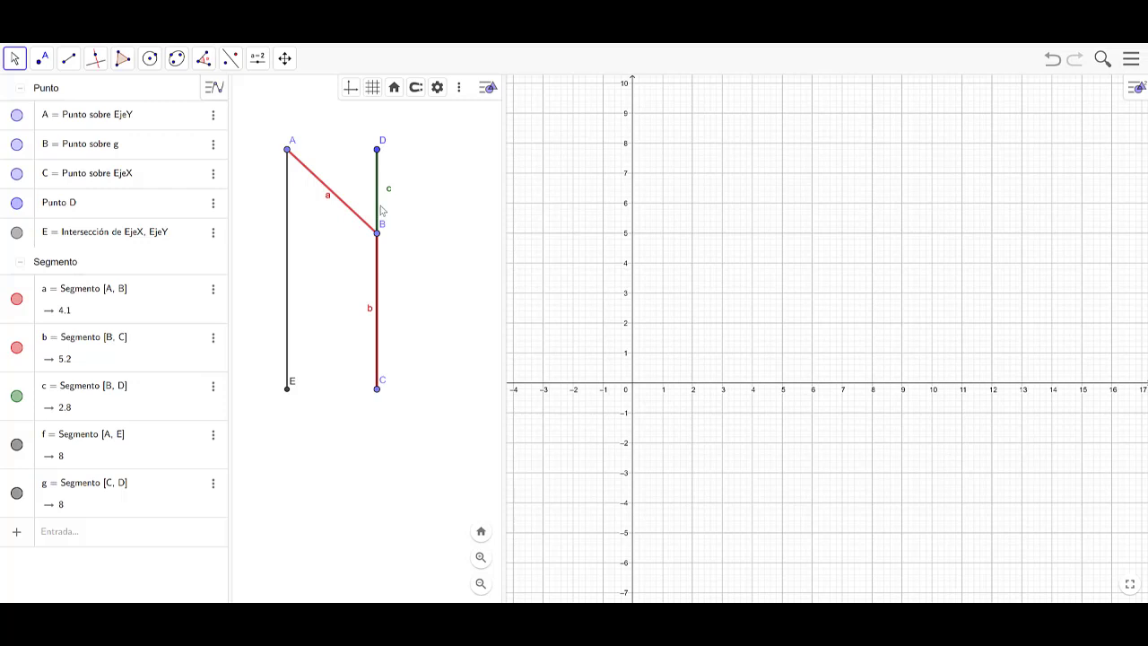
# Draw a segment across the river from point A to point D.
pyautogui.click(69, 59)
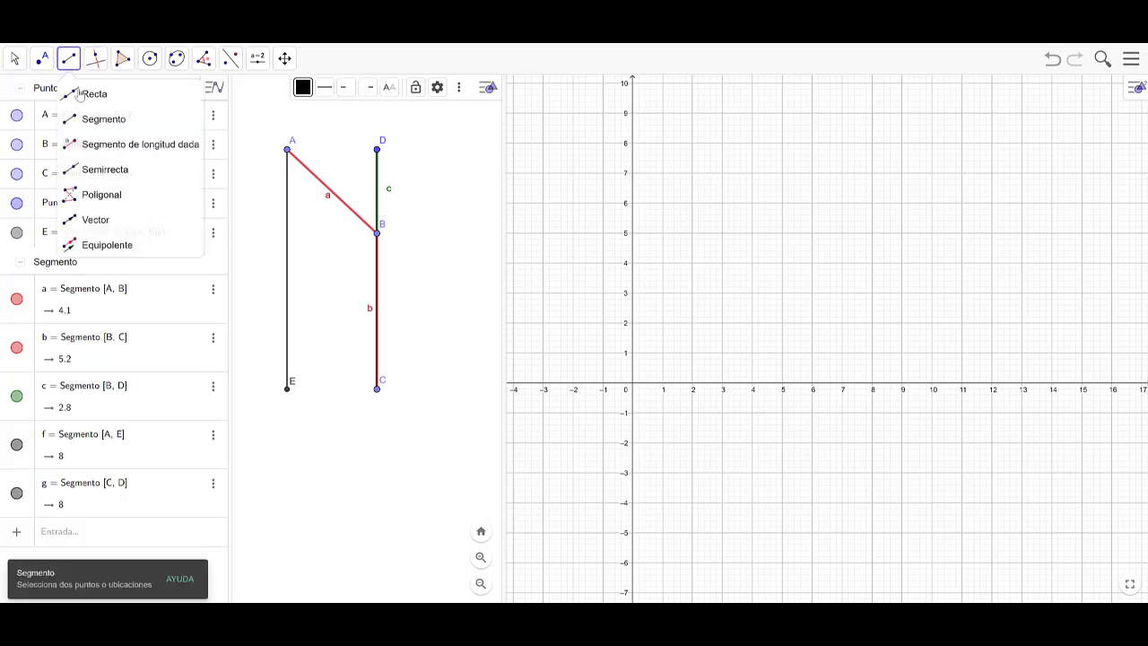
pyautogui.click(83, 122)
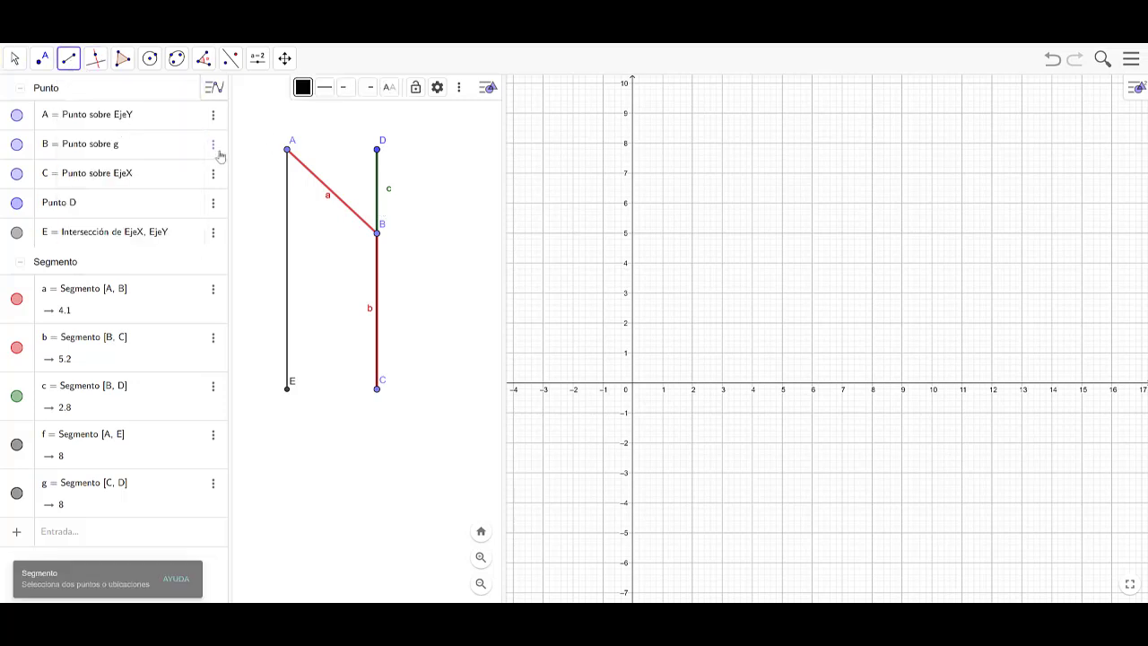
pyautogui.click(287, 151)
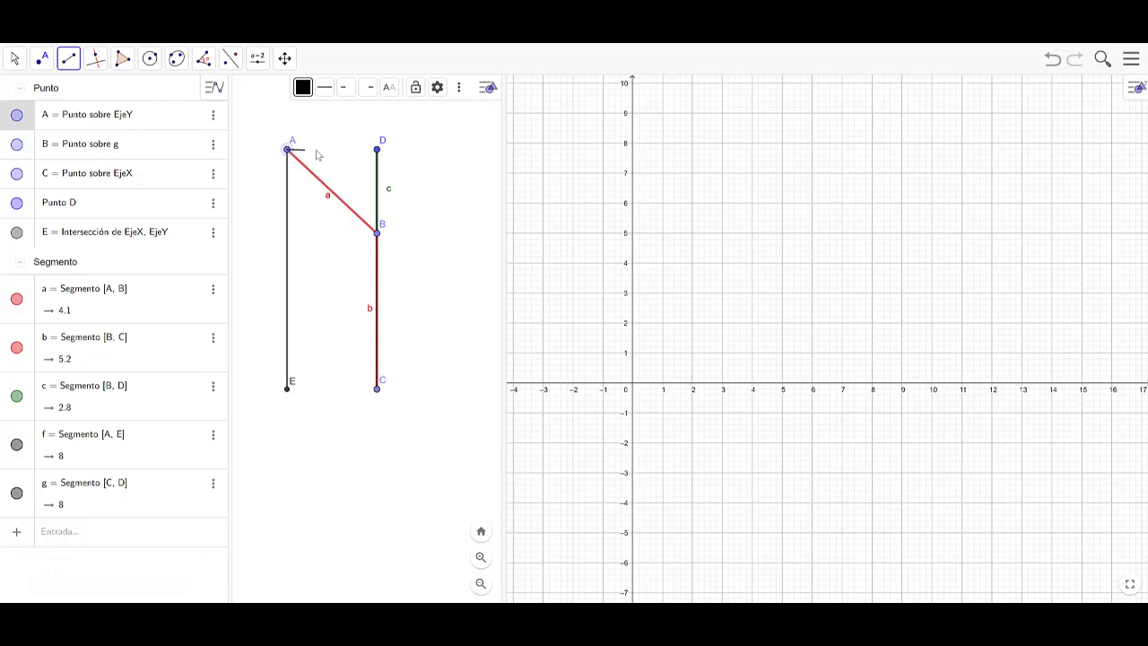
pyautogui.click(377, 150)
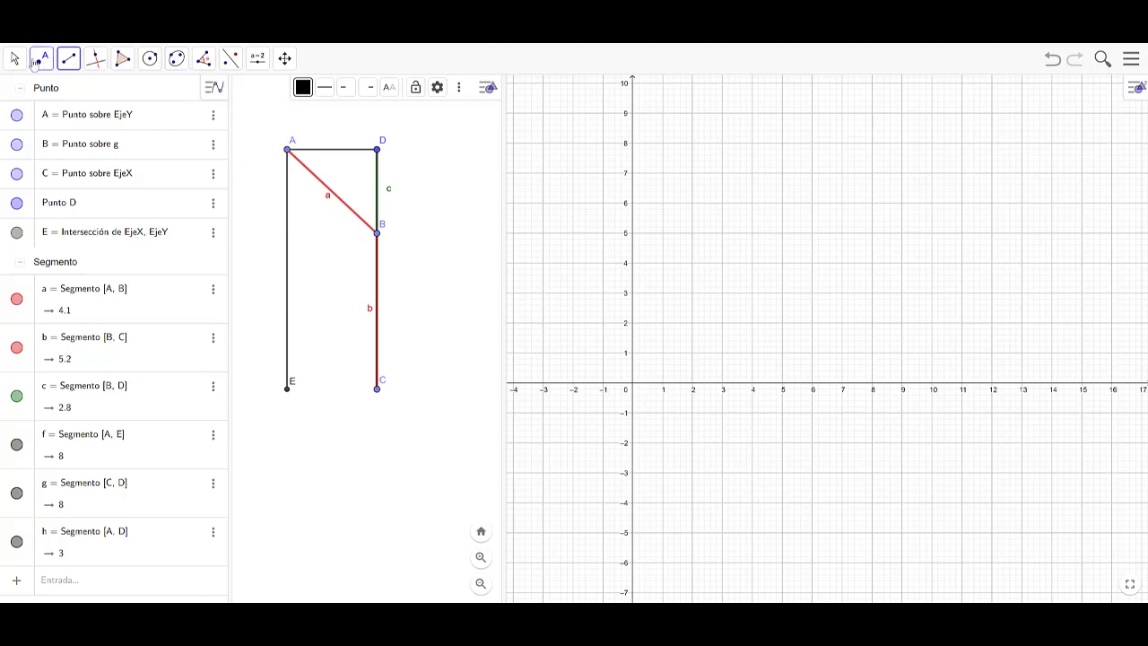
pyautogui.click(68, 57)
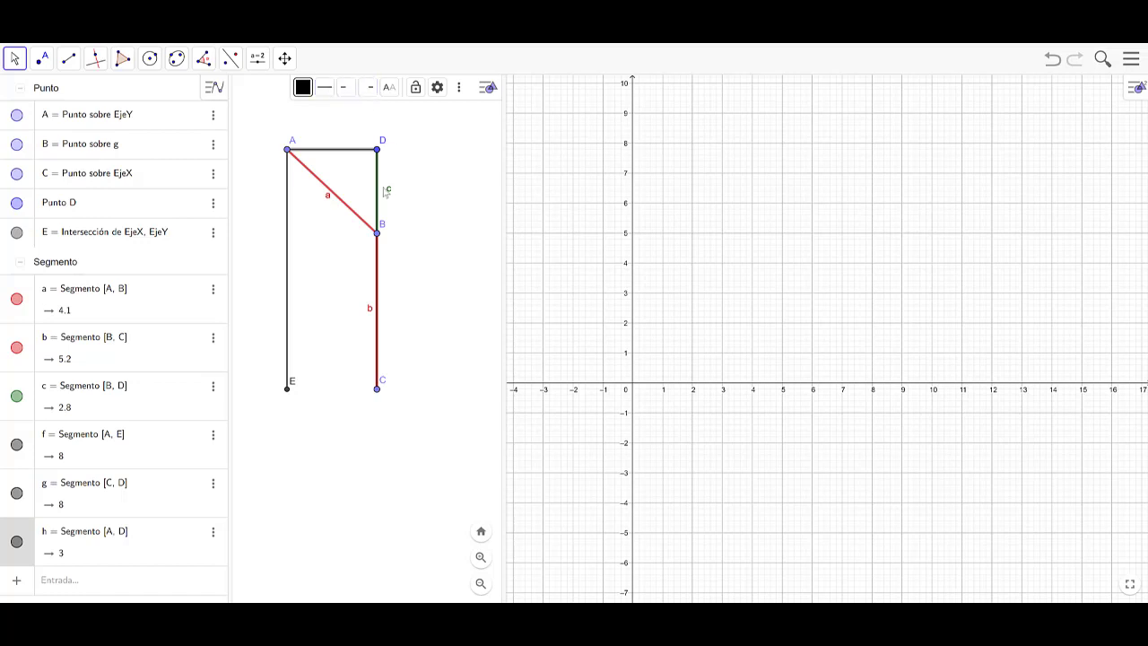
pyautogui.click(427, 165)
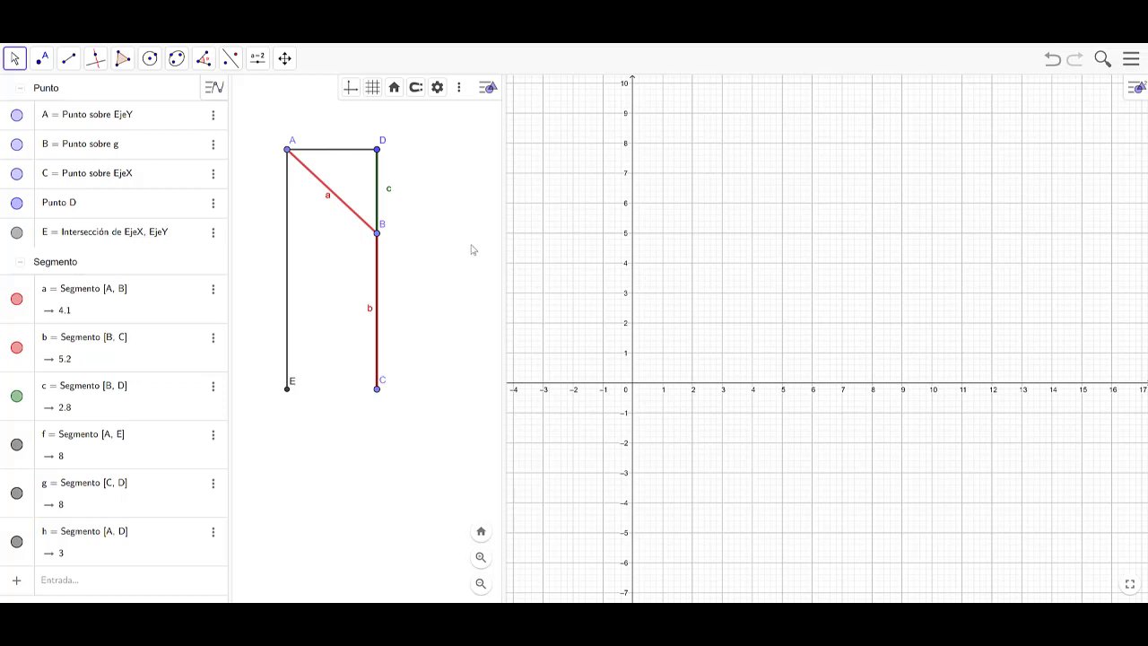
# Set the line style of segment AD to dotted.
pyautogui.click(330, 151)
pyautogui.click(321, 90)
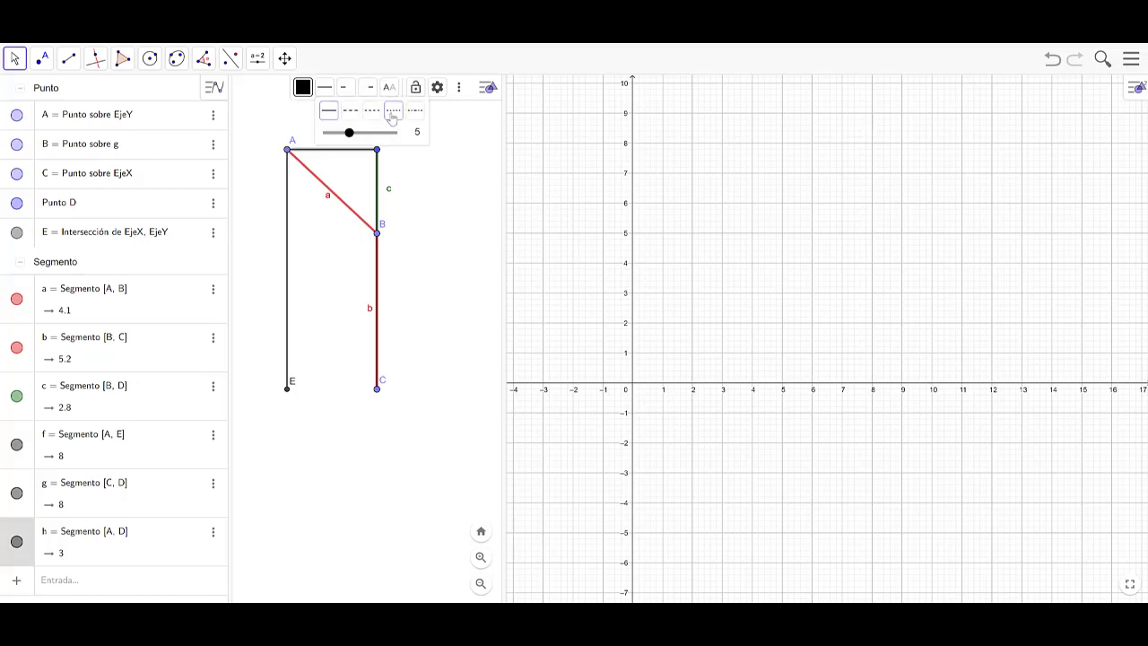
pyautogui.click(389, 115)
pyautogui.click(409, 215)
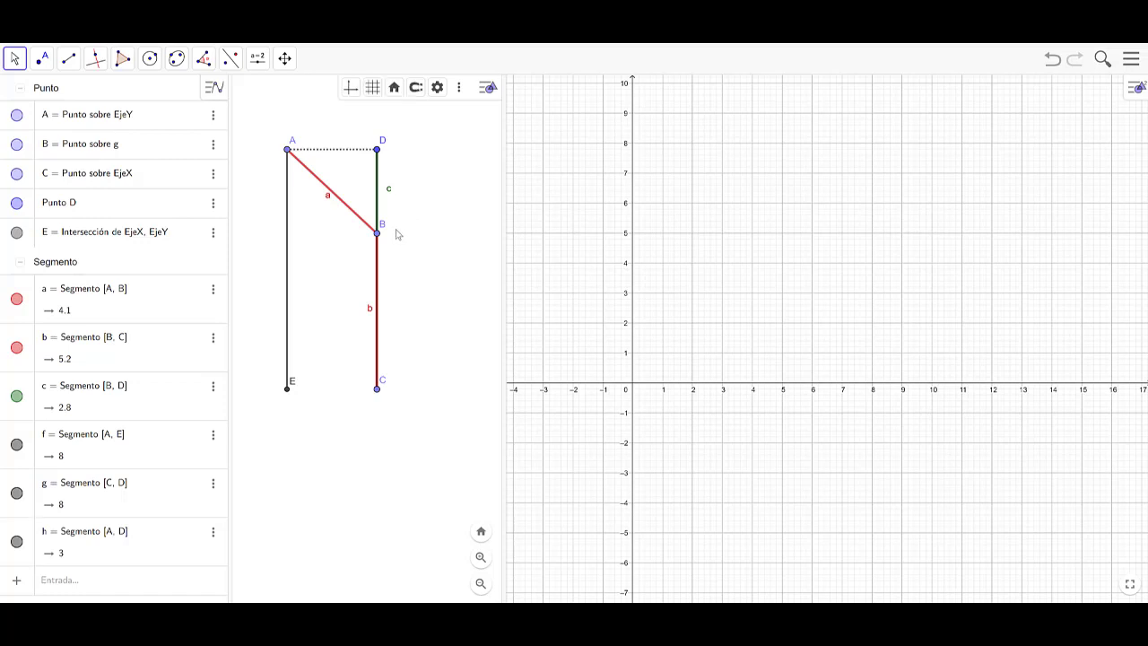
# Slide point B slightly down the bank until segment b is about 5.12 long.
pyautogui.moveTo(377, 240)
pyautogui.mouseDown()
pyautogui.moveTo(374, 158)
pyautogui.moveTo(370, 411)
pyautogui.moveTo(375, 278)
pyautogui.moveTo(355, 399)
pyautogui.moveTo(361, 370)
pyautogui.moveTo(363, 399)
pyautogui.moveTo(368, 378)
pyautogui.moveTo(374, 235)
pyautogui.mouseUp()
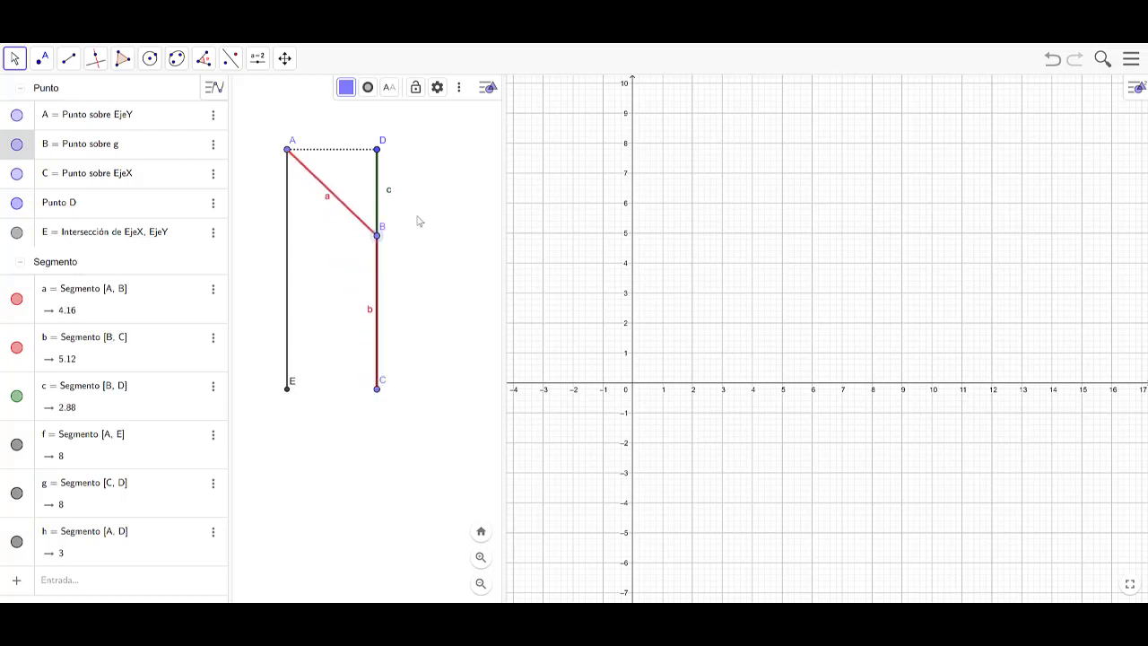
pyautogui.click(417, 222)
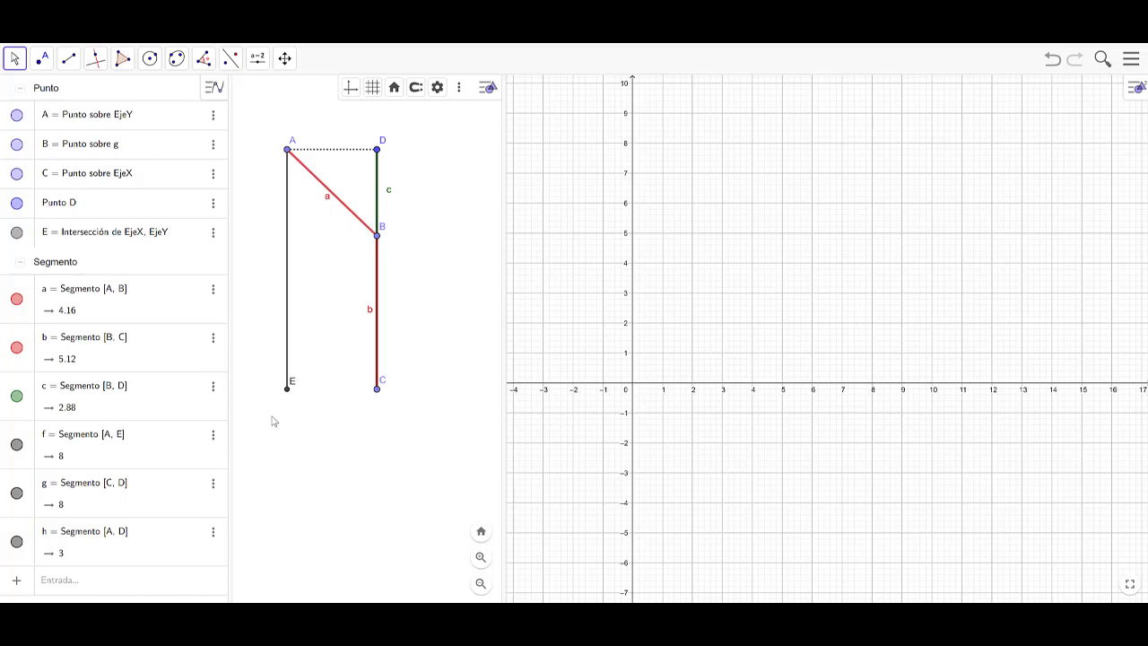
# Create a point with coordinates (c, a + b).
pyautogui.click(151, 592)
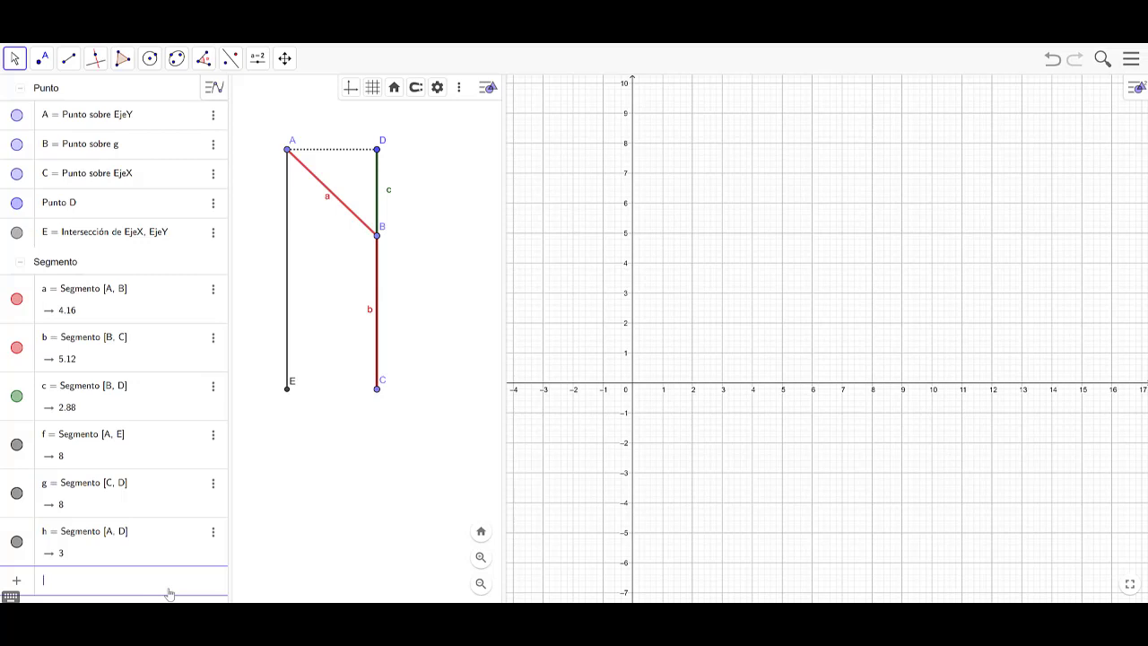
pyautogui.write('(')
pyautogui.write('d')
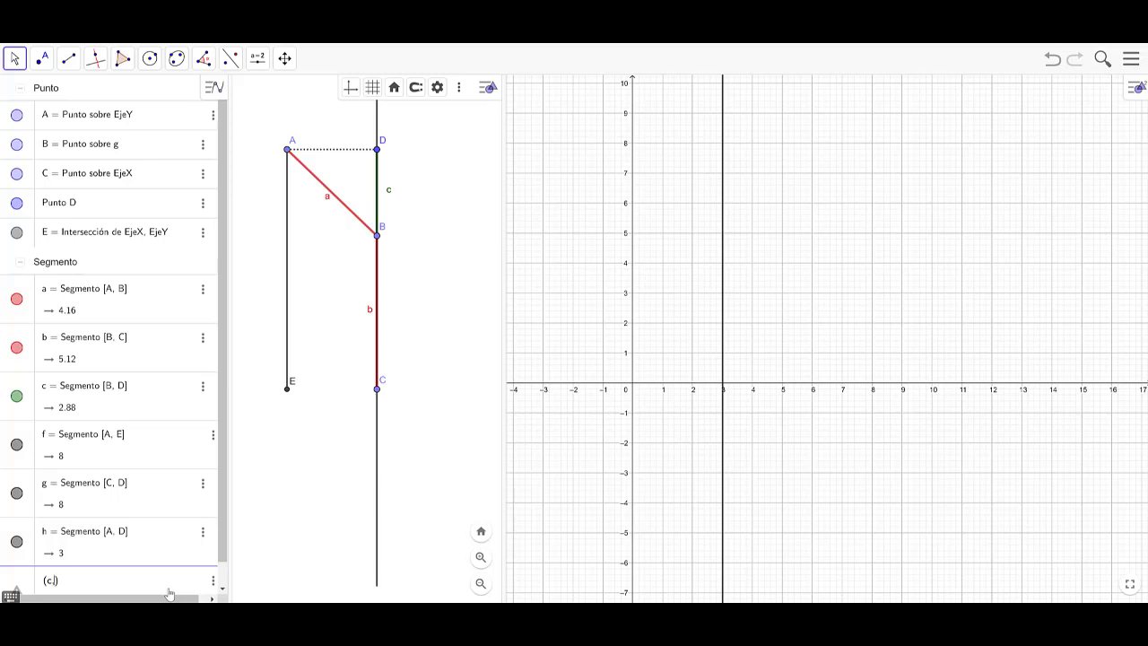
pyautogui.write('a+b')
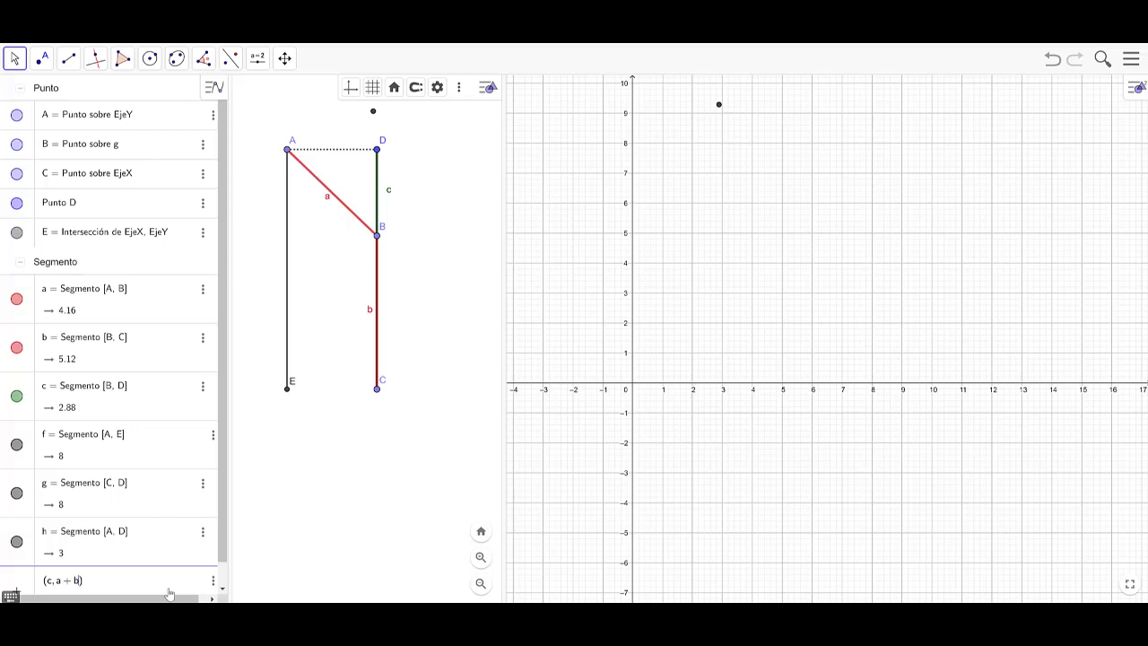
pyautogui.press('Return')
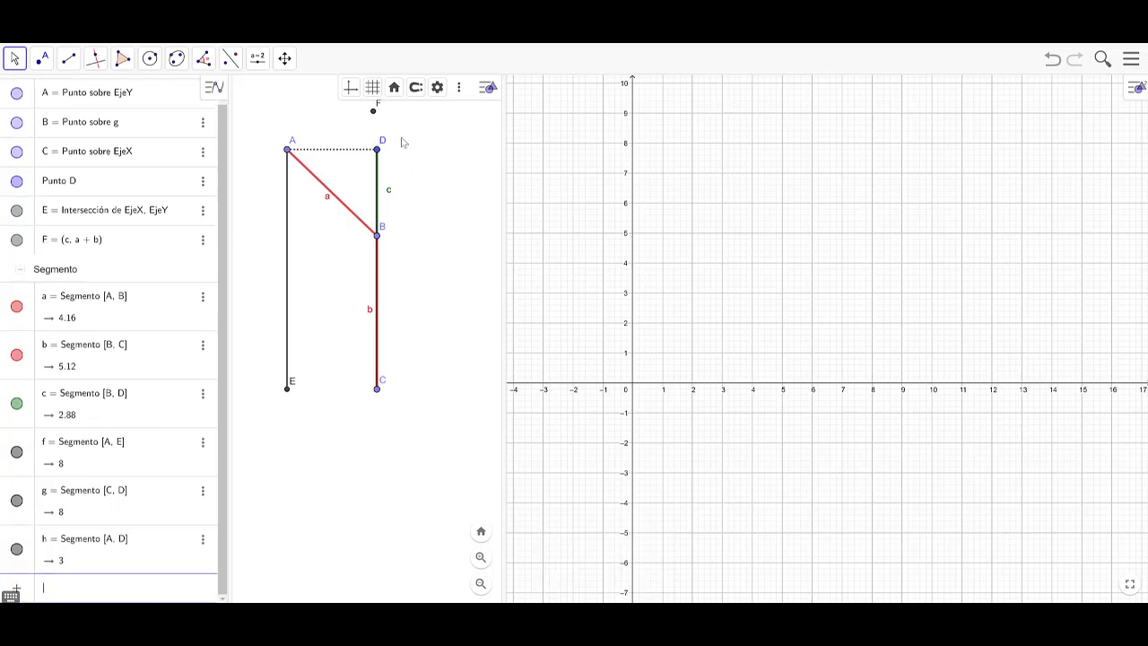
pyautogui.moveTo(453, 145); pyautogui.dragTo(454, 168)
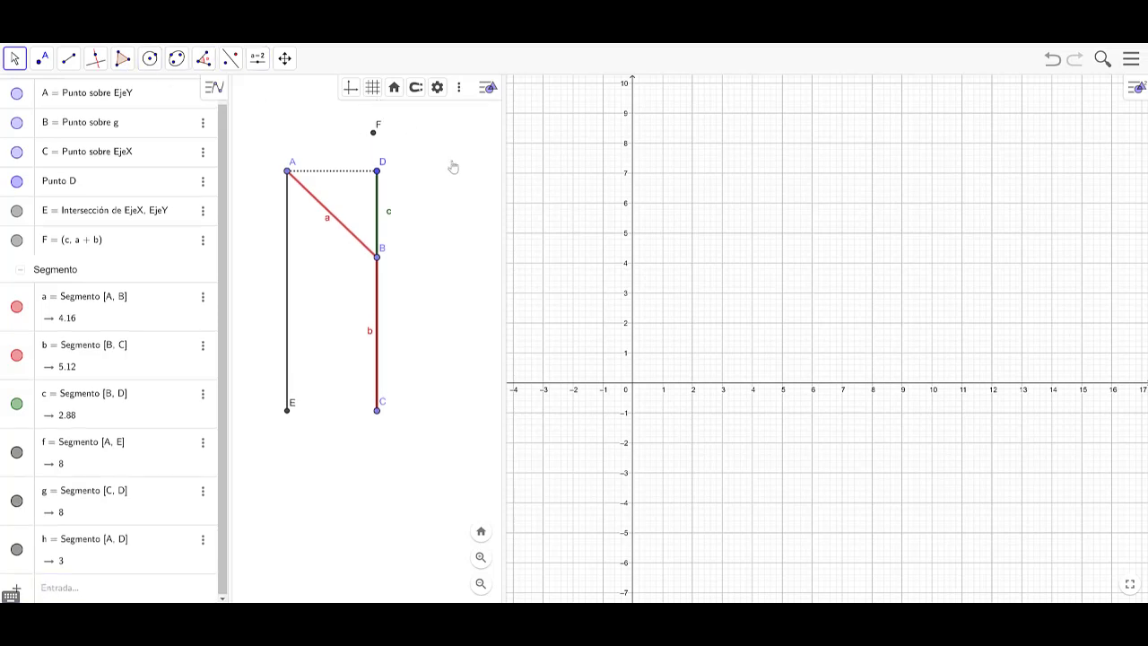
# Rename the point (c, a + b) as P.
pyautogui.click(374, 134)
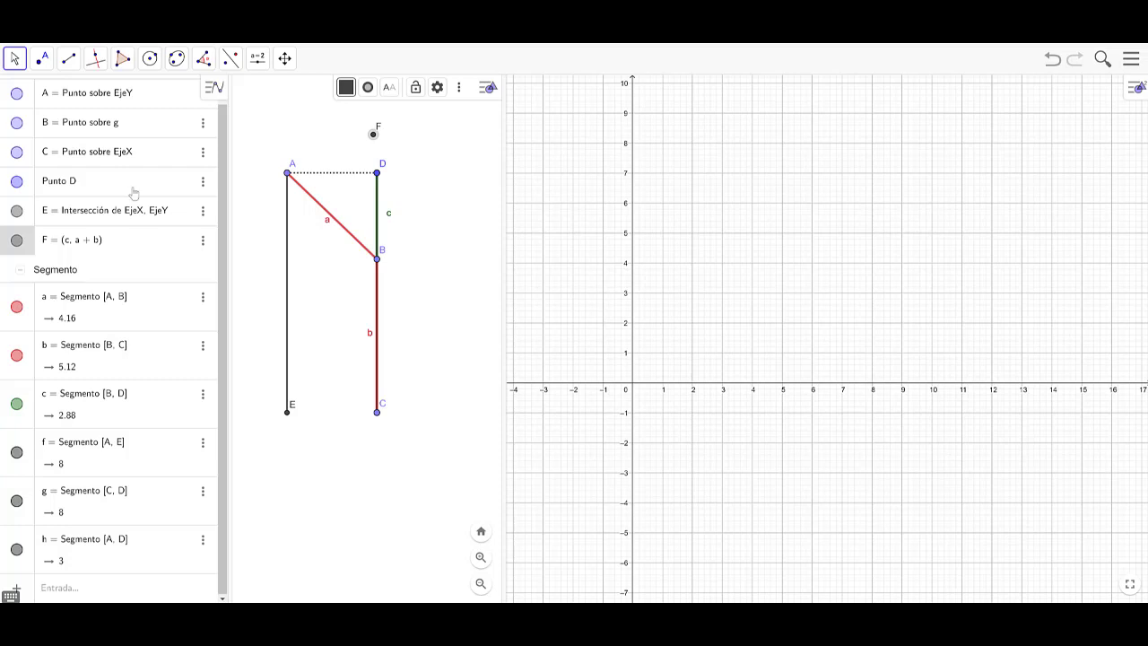
pyautogui.click(202, 241)
pyautogui.click(225, 282)
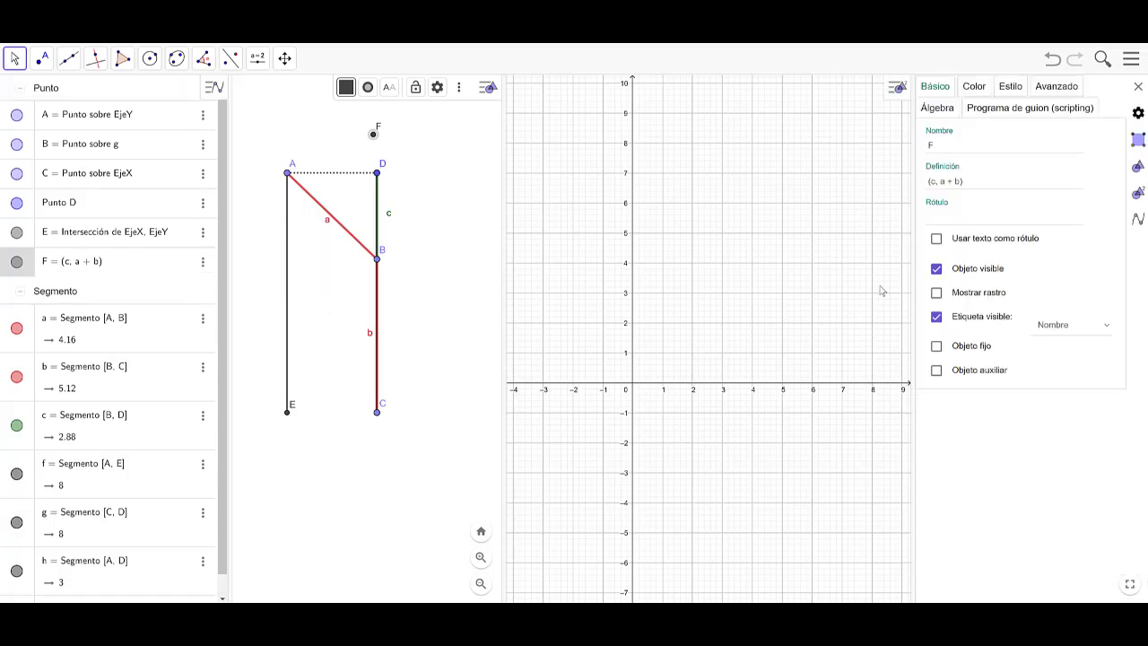
pyautogui.doubleClick(948, 148)
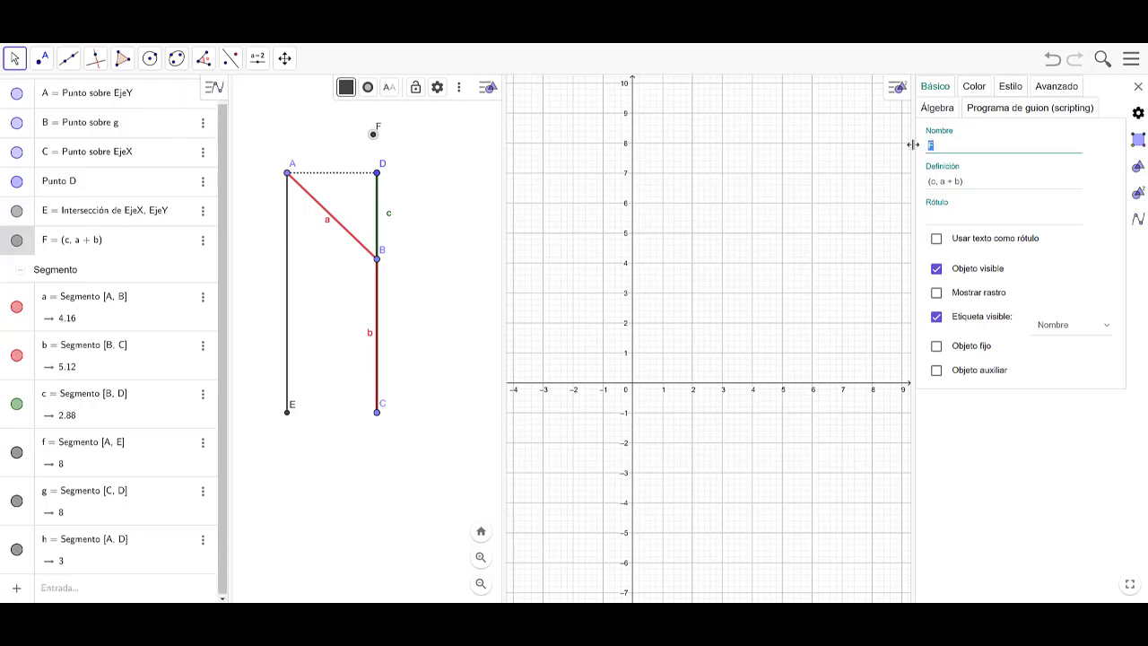
pyautogui.write('P')
pyautogui.click(997, 180)
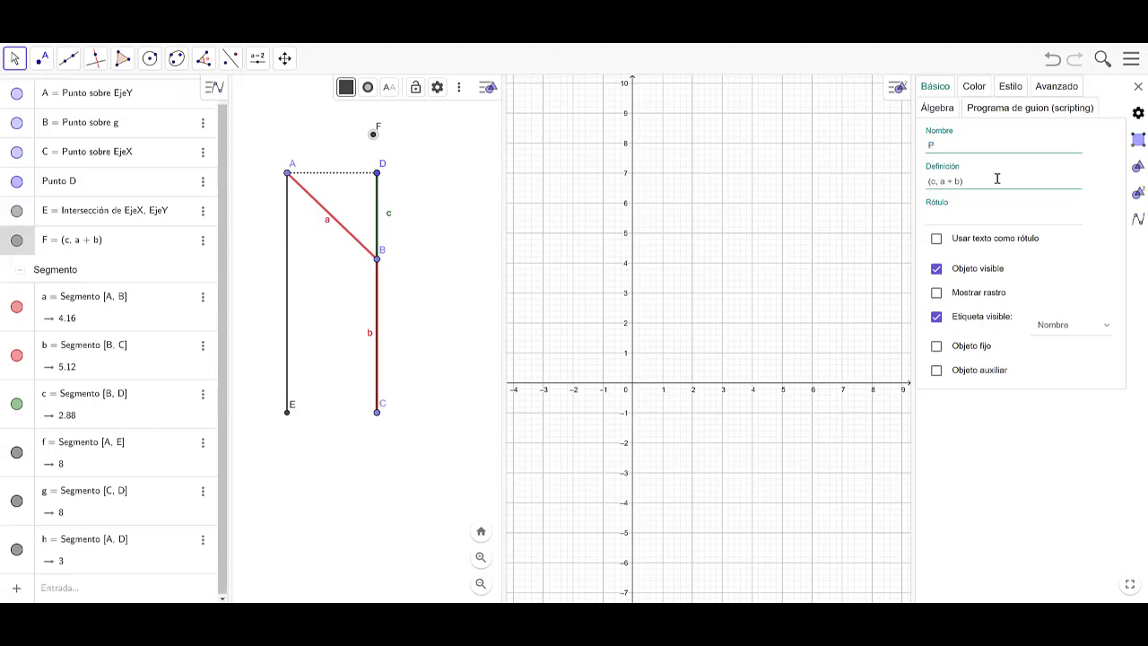
# Show point P in Vista Gráfica 2 and remove it from the first Vista Gráfica.
pyautogui.click(1047, 87)
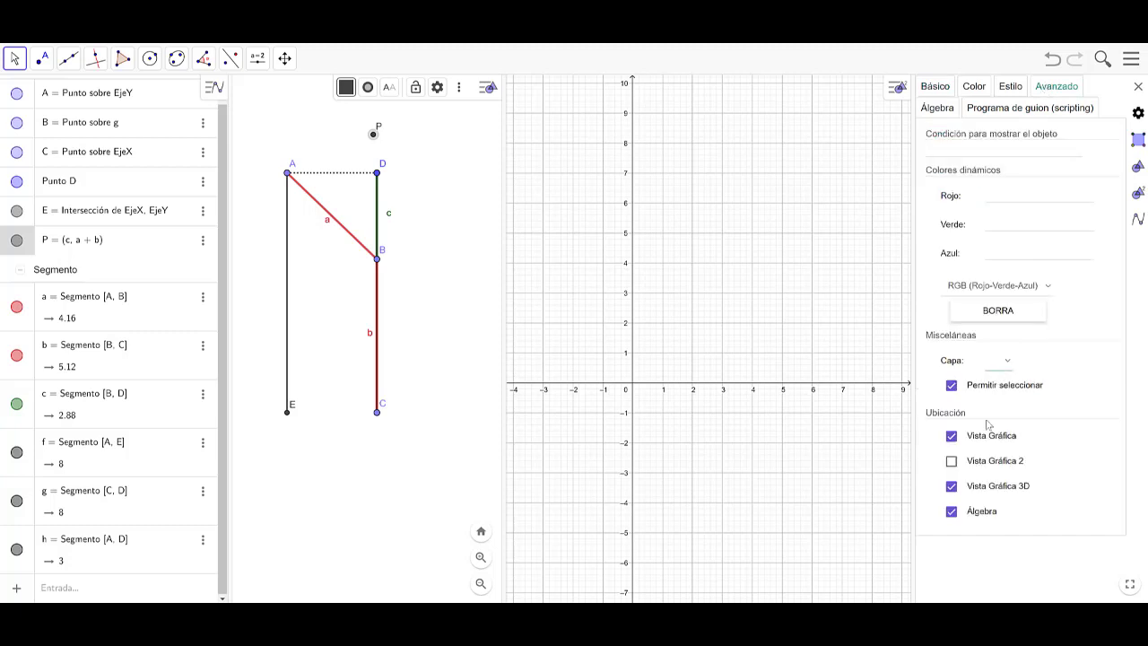
pyautogui.click(974, 466)
pyautogui.click(952, 438)
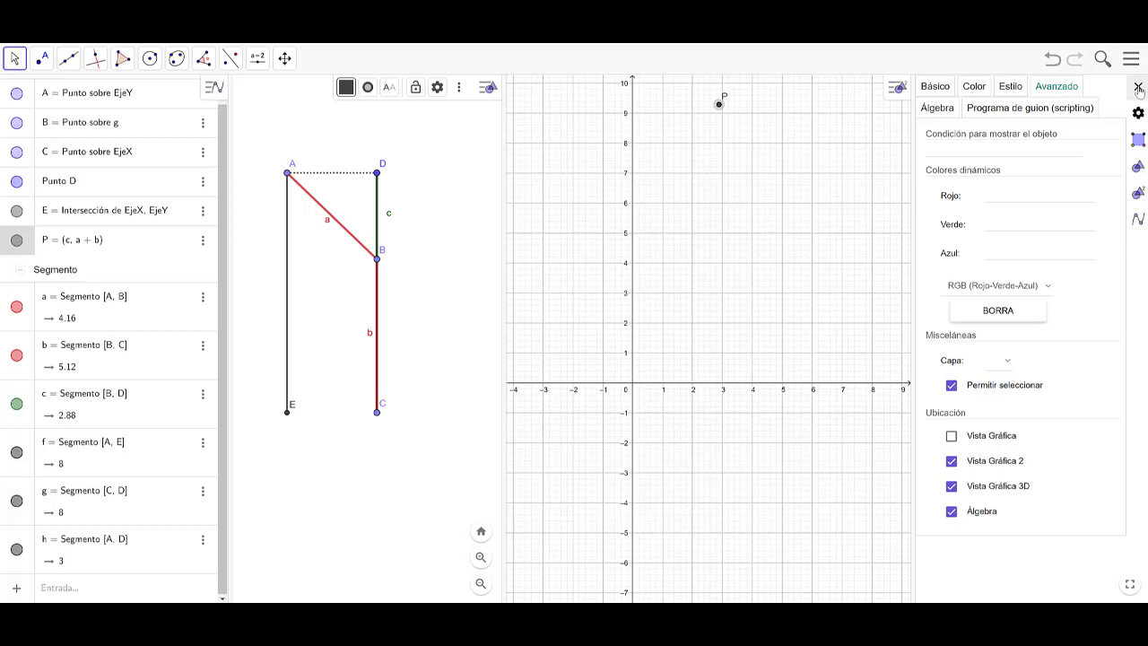
pyautogui.click(1138, 87)
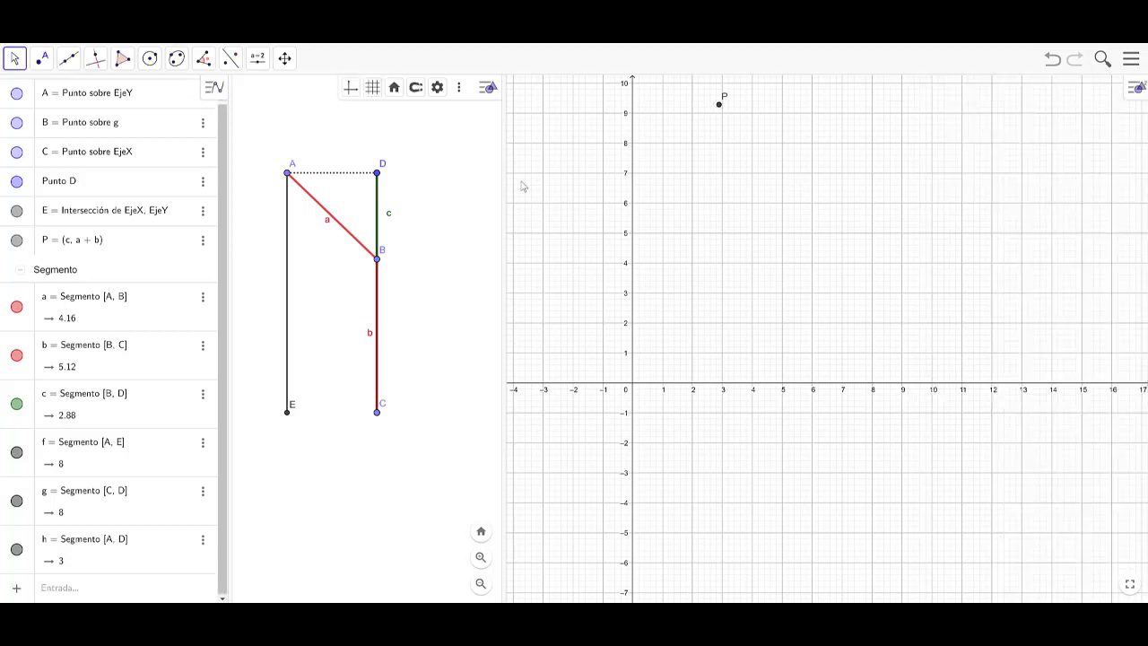
# Slide point B up the bank and back until segment c is about 2.84 long, watching how P moves in the second view.
pyautogui.click(377, 260)
pyautogui.moveTo(377, 260); pyautogui.dragTo(378, 223)
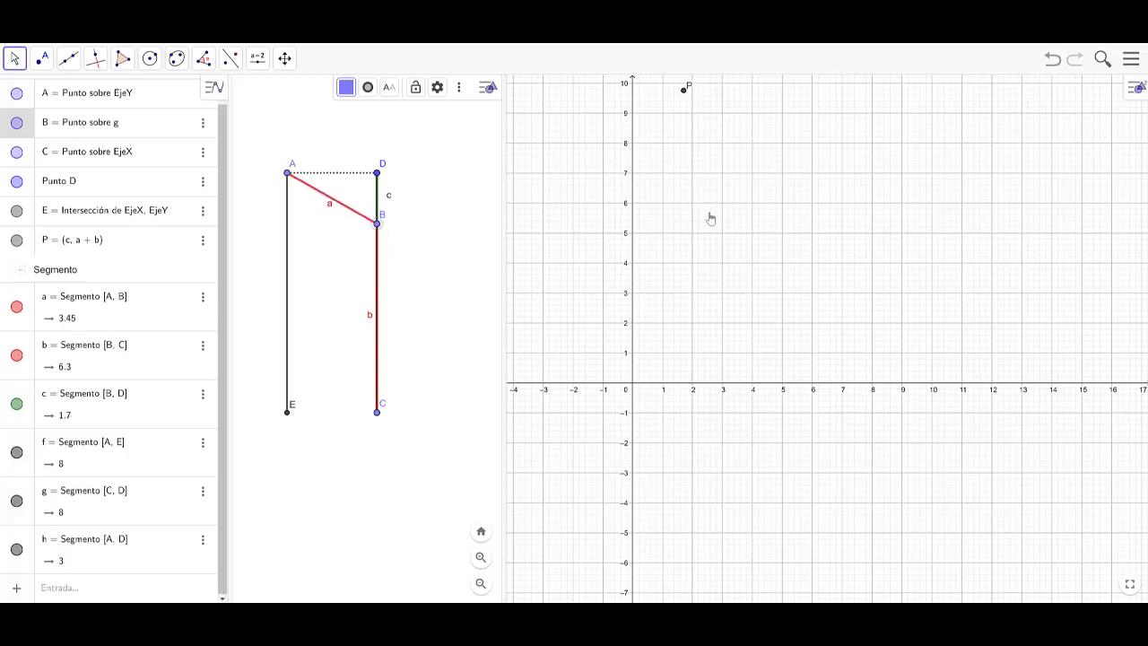
pyautogui.moveTo(709, 218); pyautogui.dragTo(699, 245)
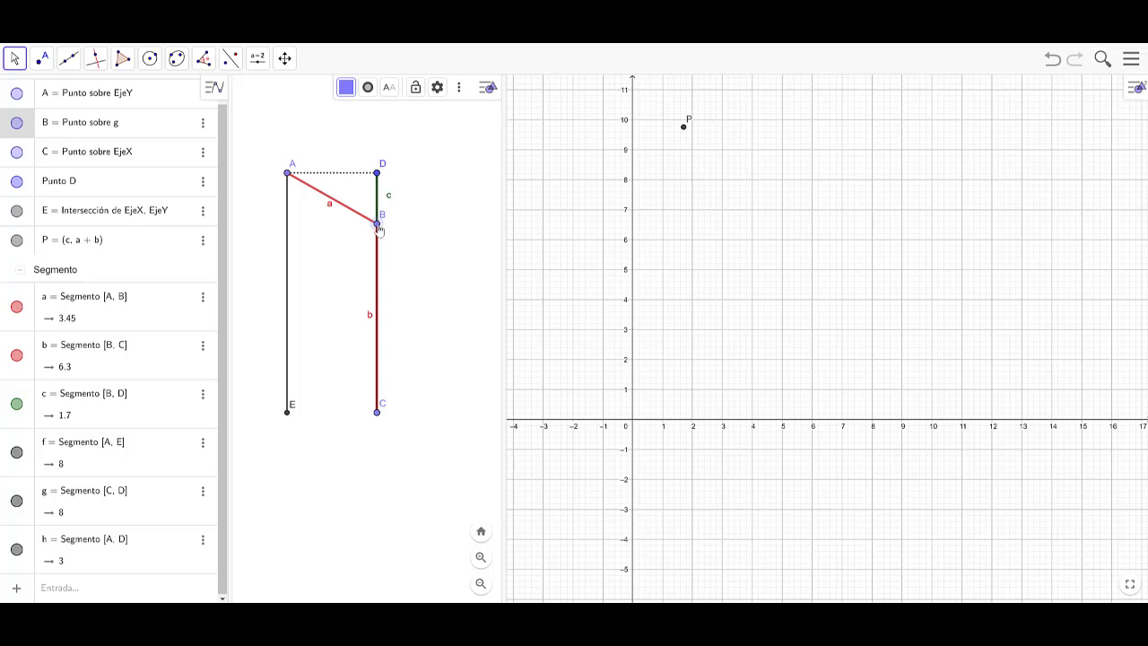
pyautogui.moveTo(377, 224); pyautogui.dragTo(377, 258)
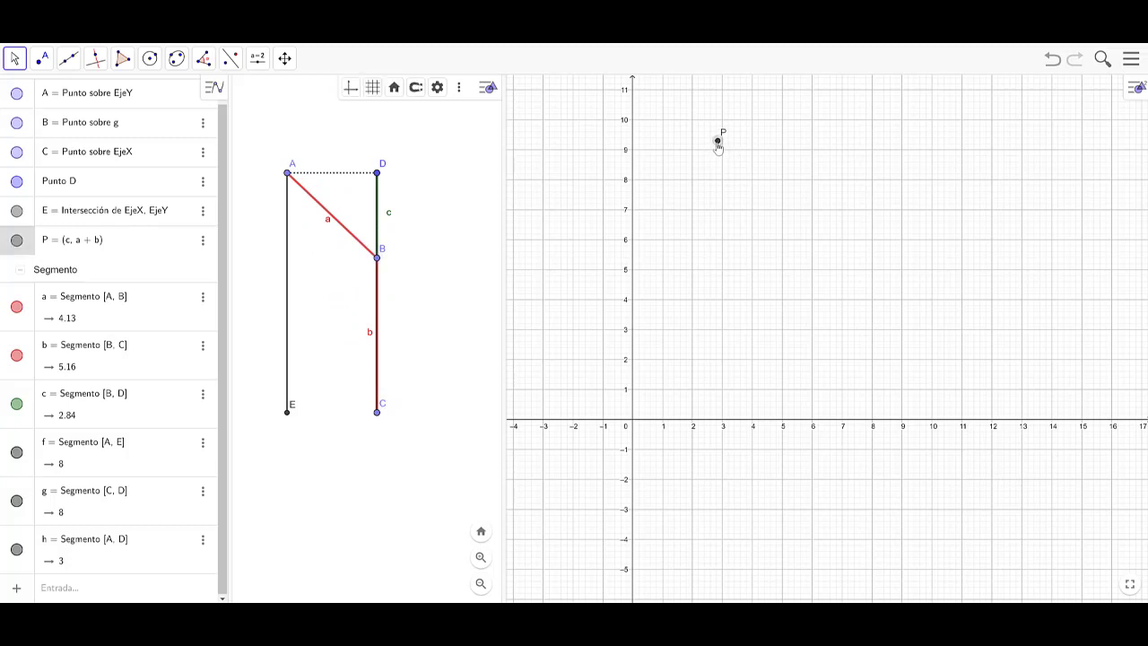
# Turn on the trace of point P and slide B up to D and down to C to plot its path.
pyautogui.rightClick(718, 142)
pyautogui.click(779, 241)
pyautogui.moveTo(377, 258); pyautogui.dragTo(377, 175)
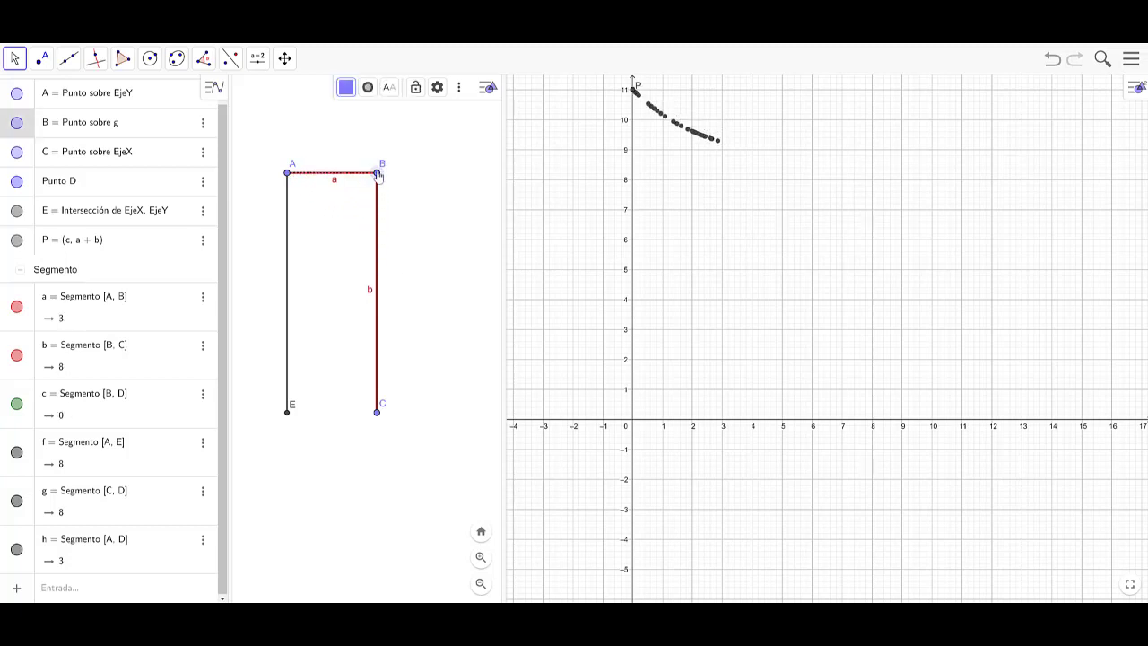
pyautogui.click(415, 177)
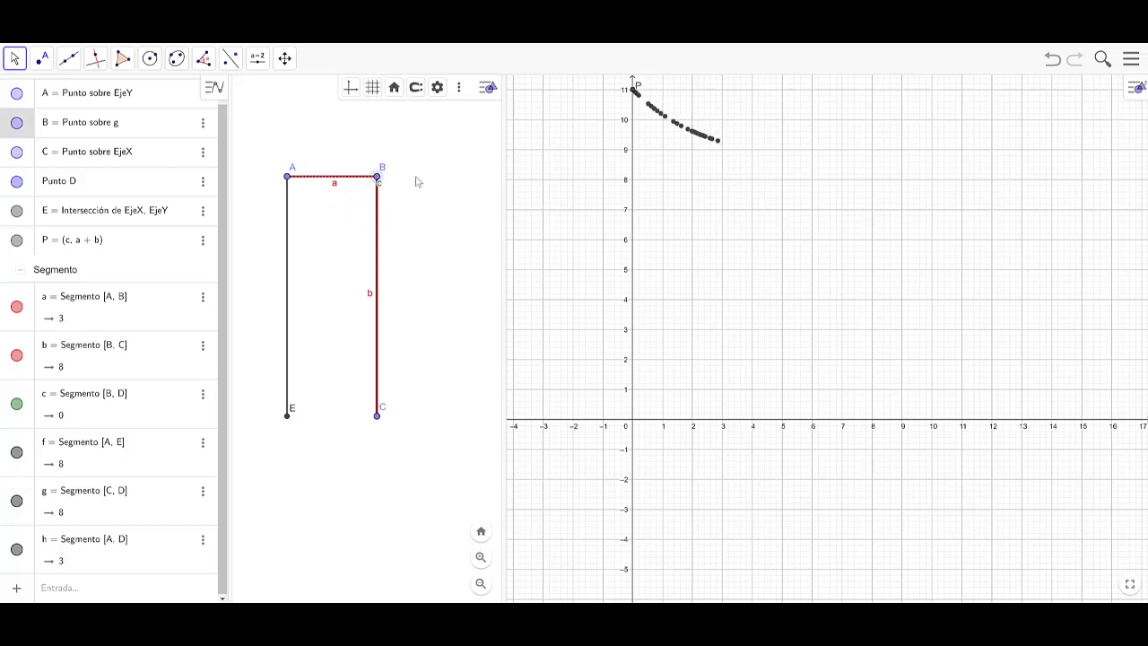
pyautogui.moveTo(691, 230); pyautogui.dragTo(694, 257)
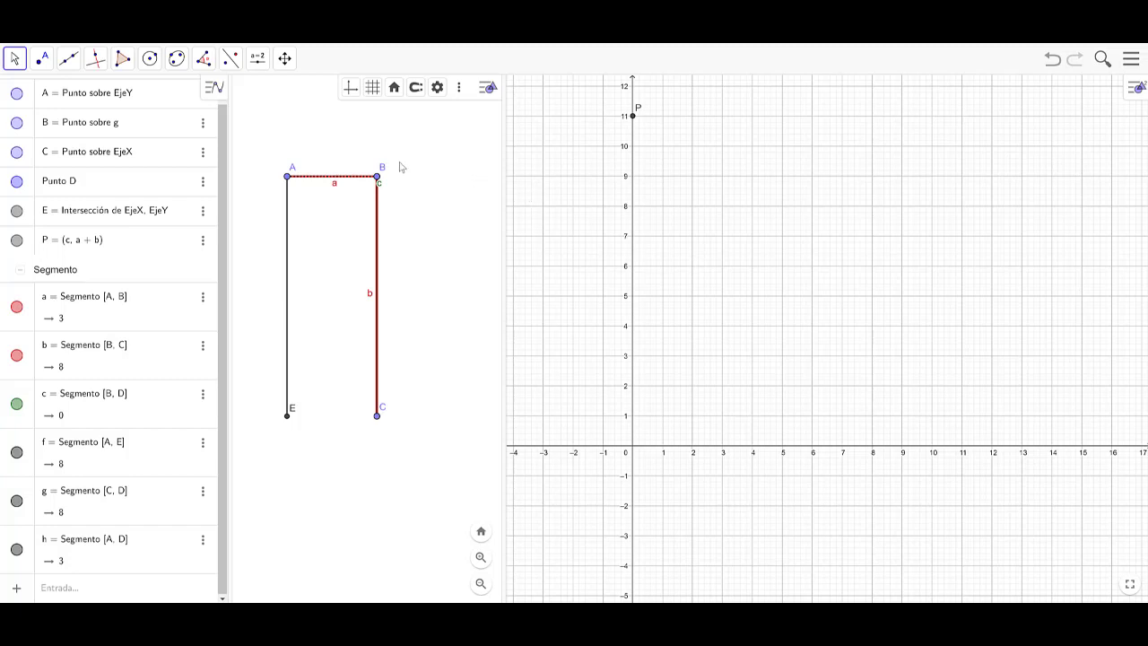
pyautogui.moveTo(378, 178); pyautogui.dragTo(389, 441)
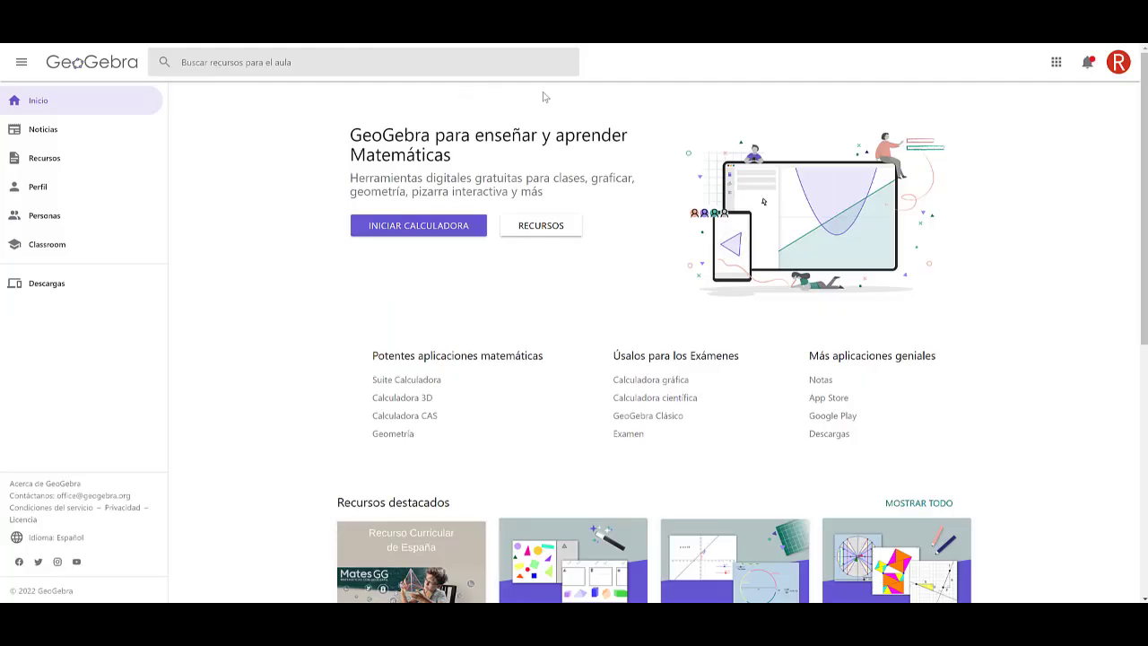
# Open GeoGebra's Calculadora científica and calculate the square root of 8² + 3².
pyautogui.click(1055, 64)
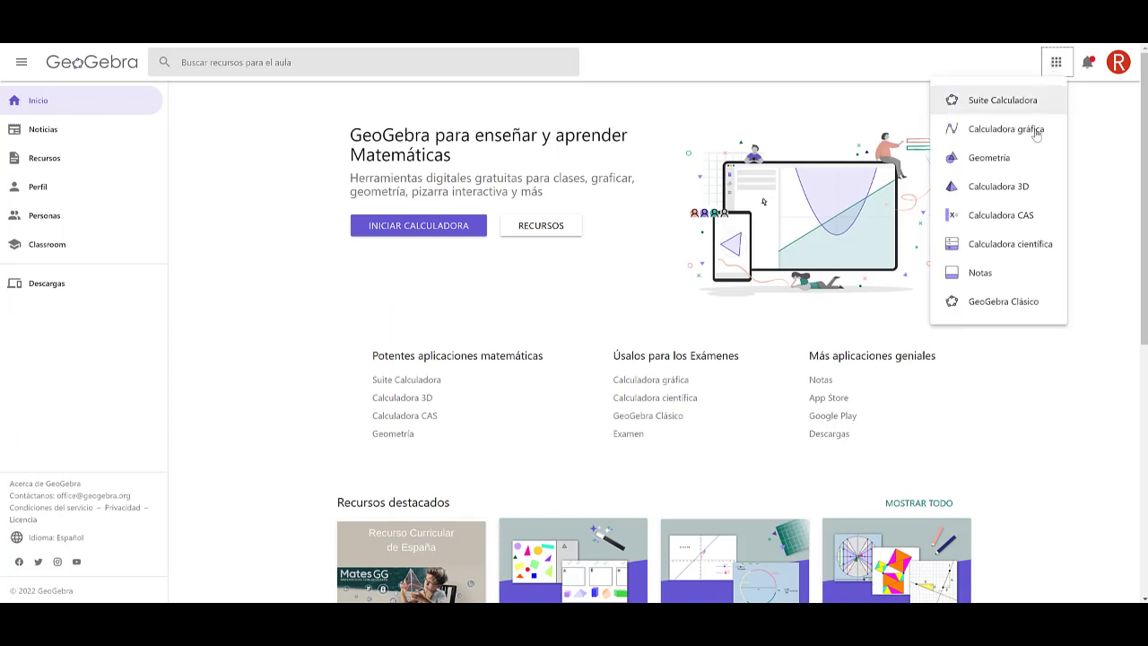
pyautogui.click(1010, 244)
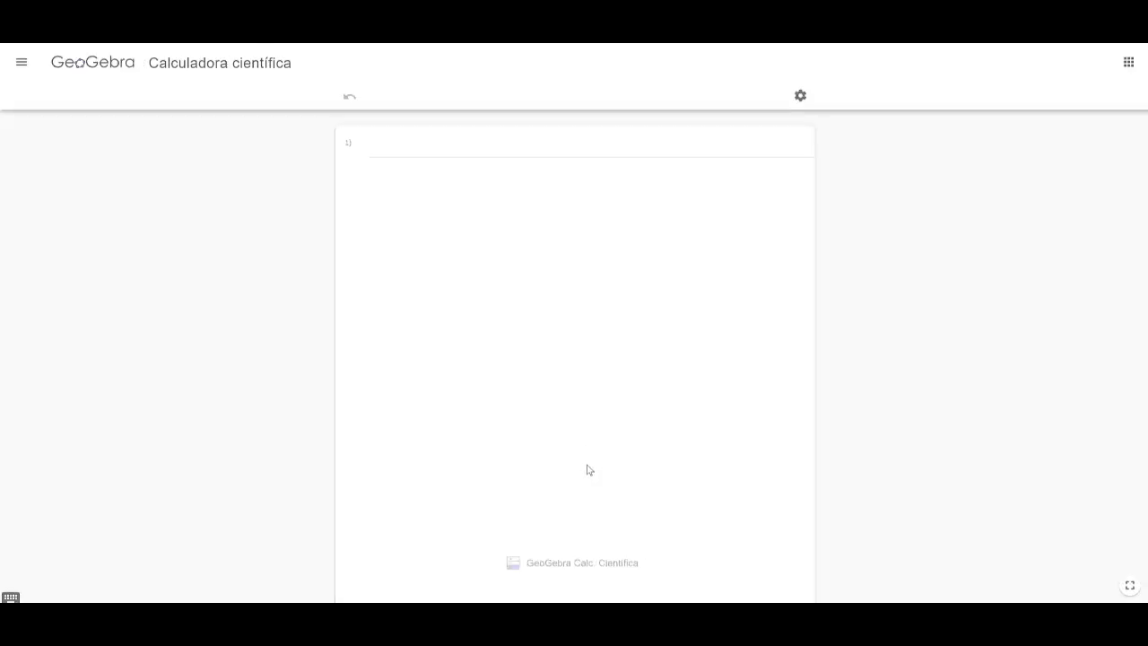
pyautogui.click(584, 154)
pyautogui.write('sqr')
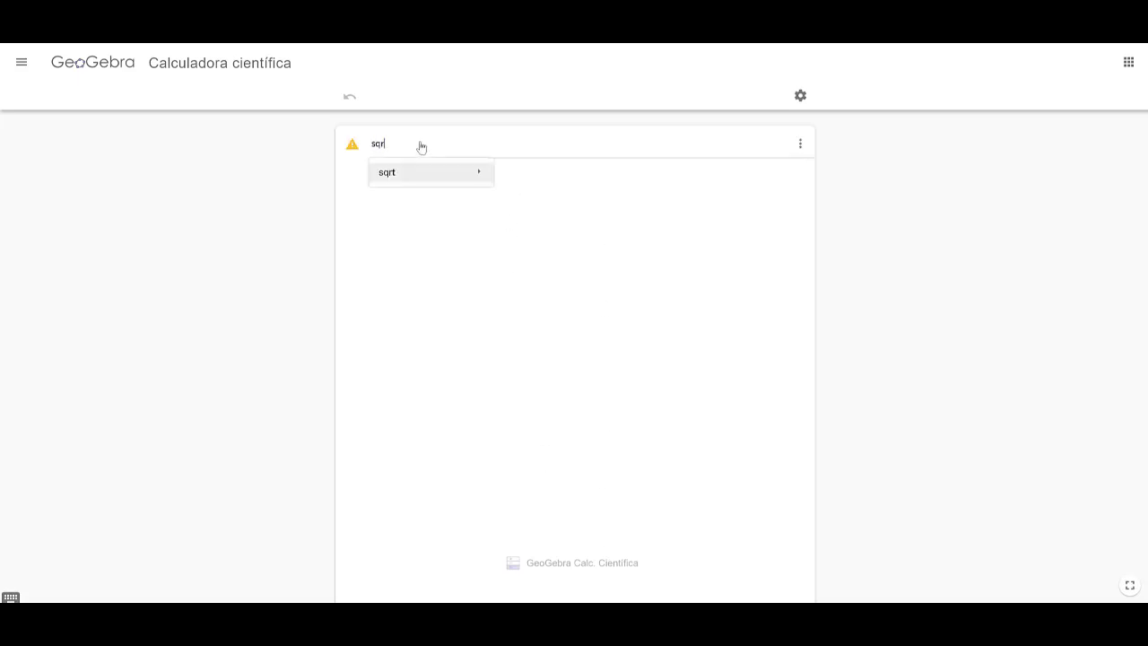
pyautogui.press('Return')
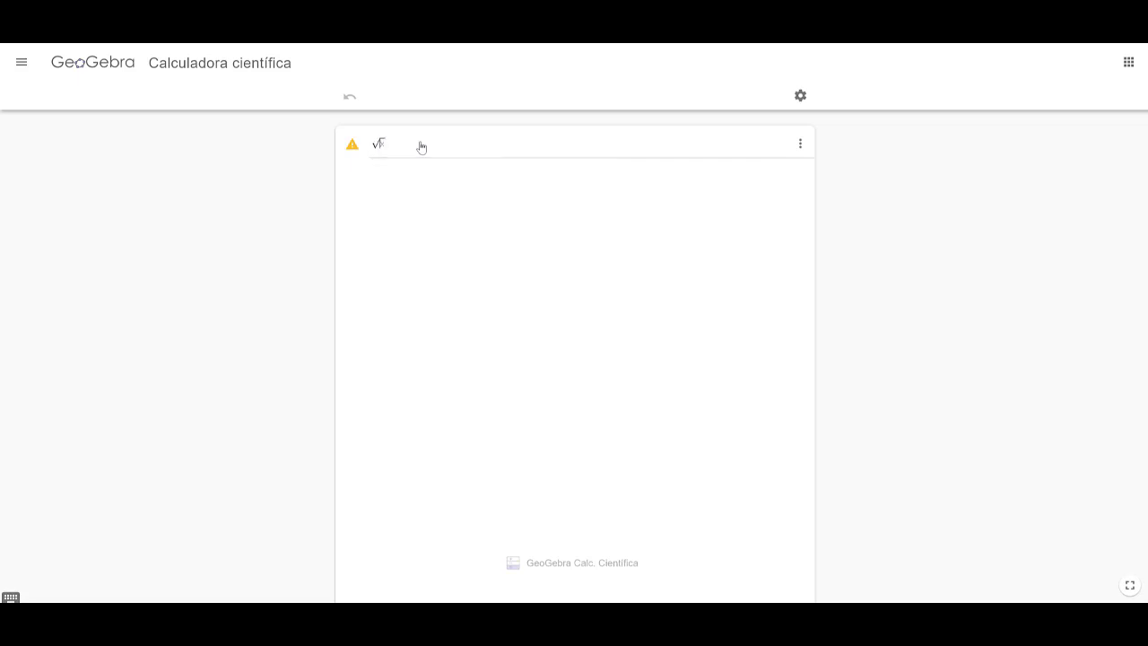
pyautogui.write('8')
pyautogui.press('Return')
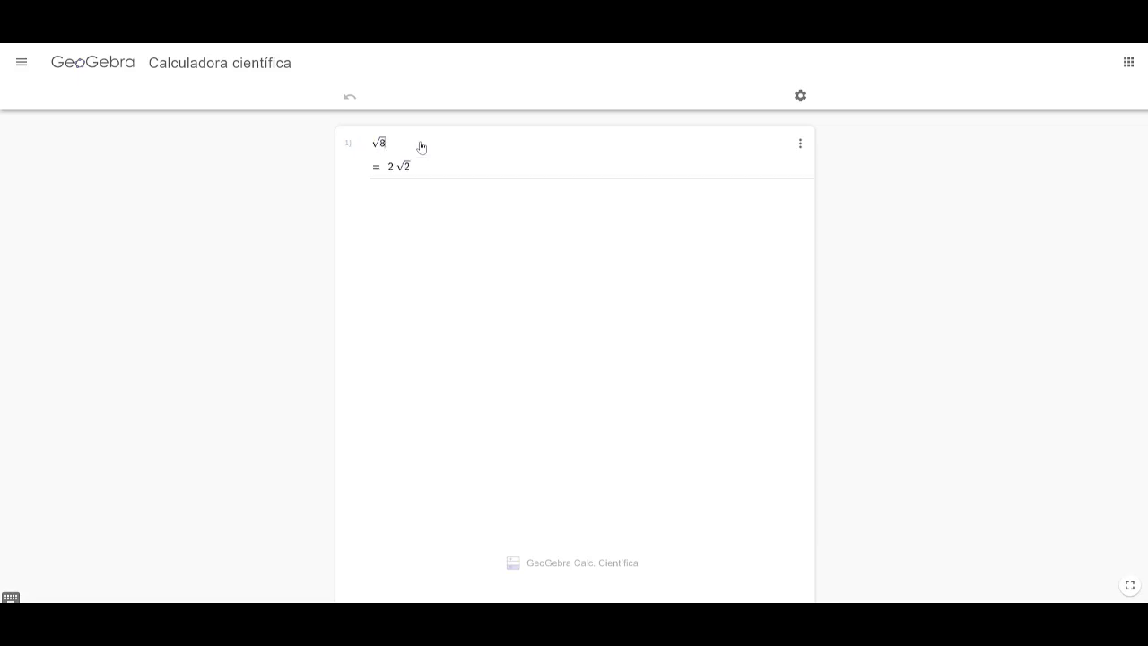
pyautogui.write('^2')
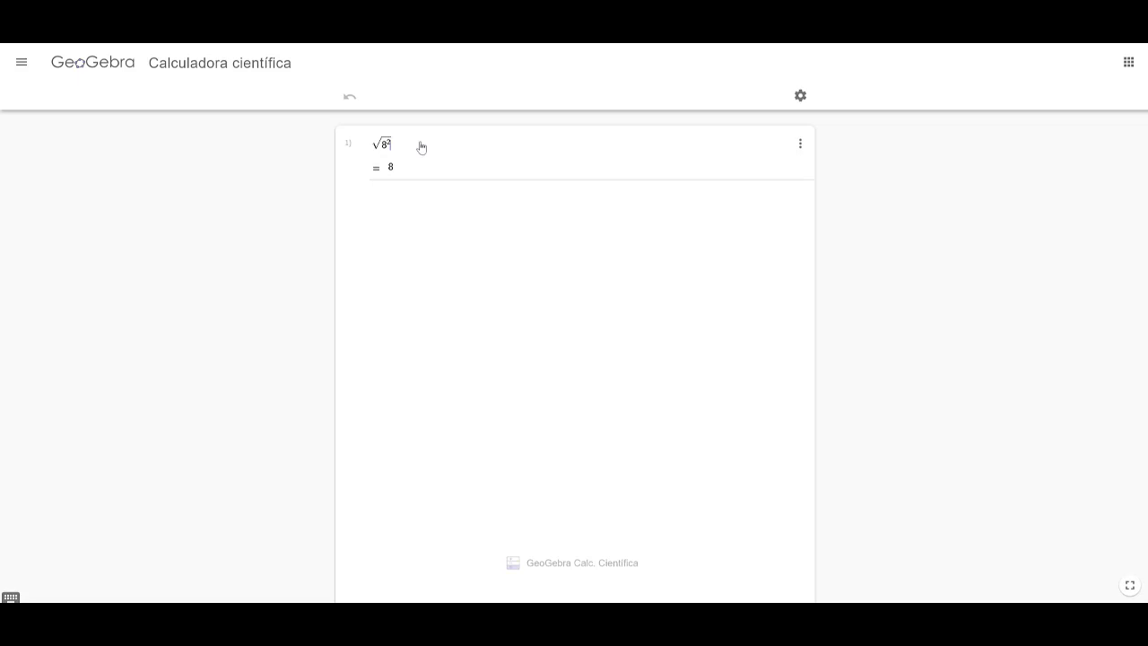
pyautogui.write('+')
pyautogui.write('3')
pyautogui.write('^2')
pyautogui.press('Return')
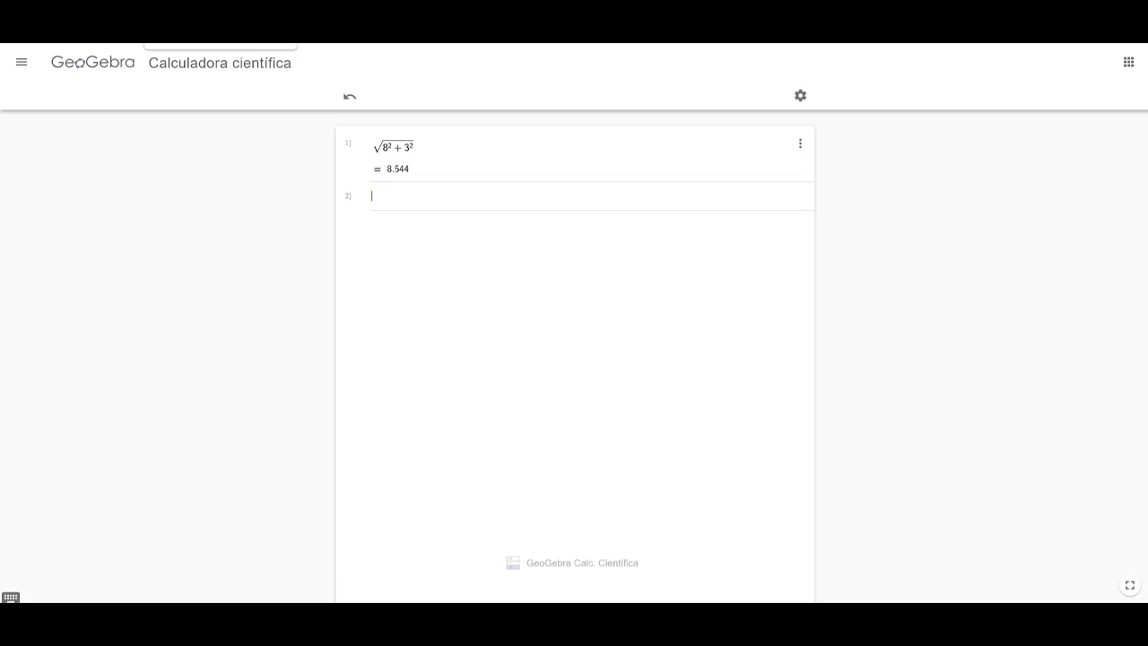
# Return to the river construction and slide B along the whole bank to fill the gaps in P's trace.
pyautogui.click(211, 27)
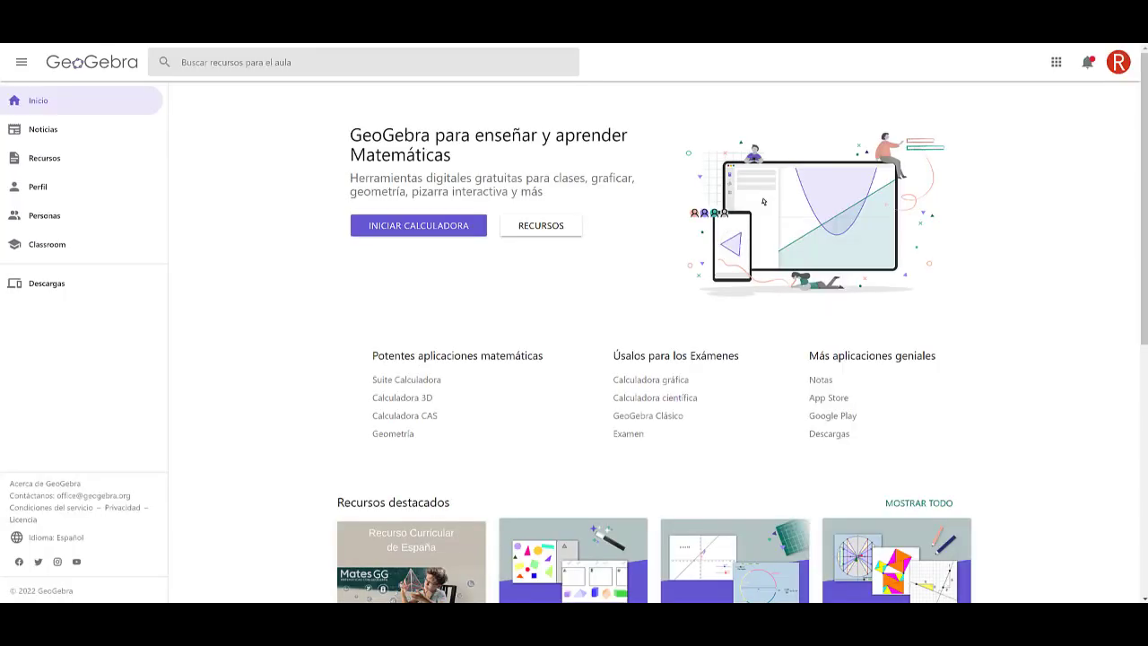
pyautogui.click(80, 27)
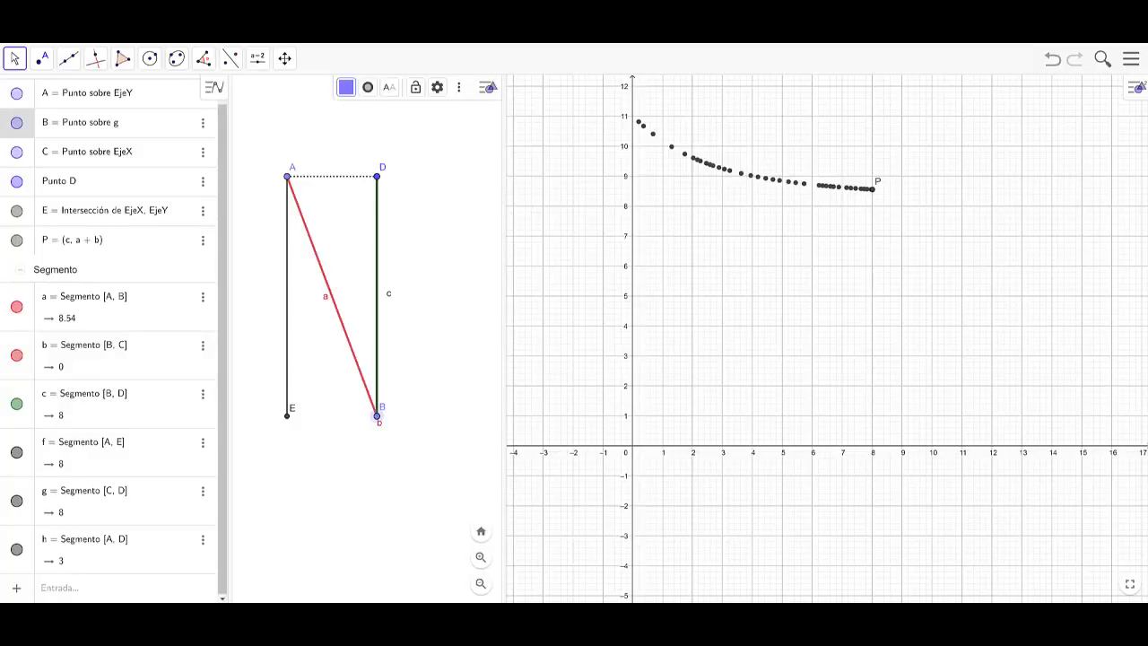
pyautogui.click(377, 418)
pyautogui.moveTo(378, 417); pyautogui.dragTo(359, 443)
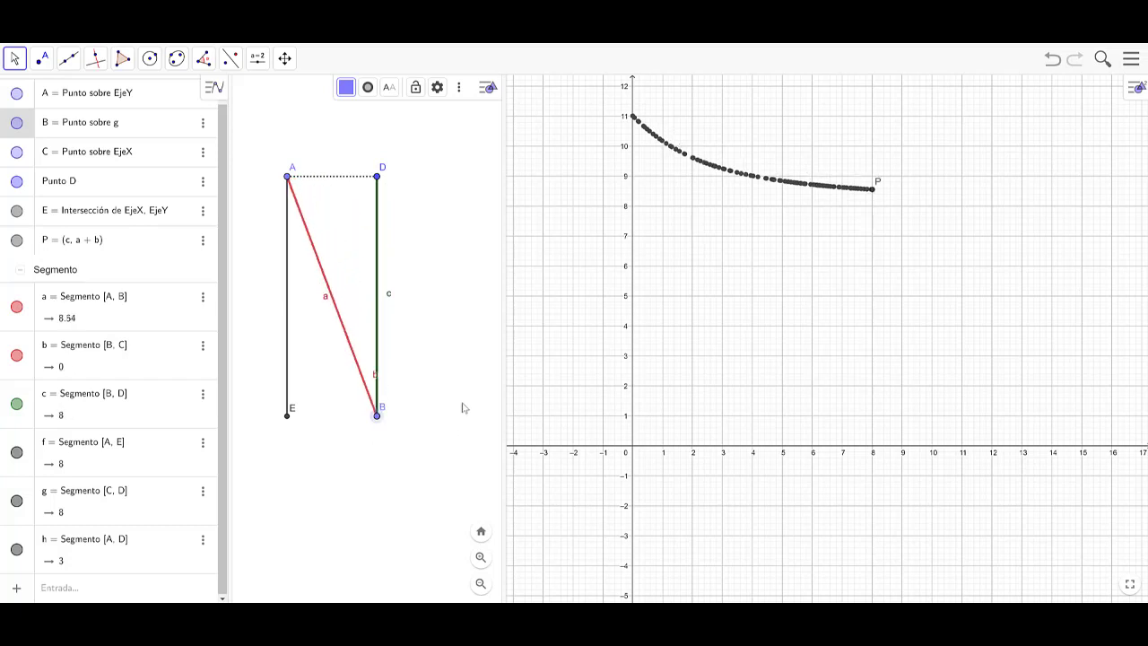
# Slide point B up the bank until segment c is about 2.68 long, and select segment a.
pyautogui.hotkey('ctrl', 'Tab')
pyautogui.moveTo(377, 420); pyautogui.dragTo(377, 259)
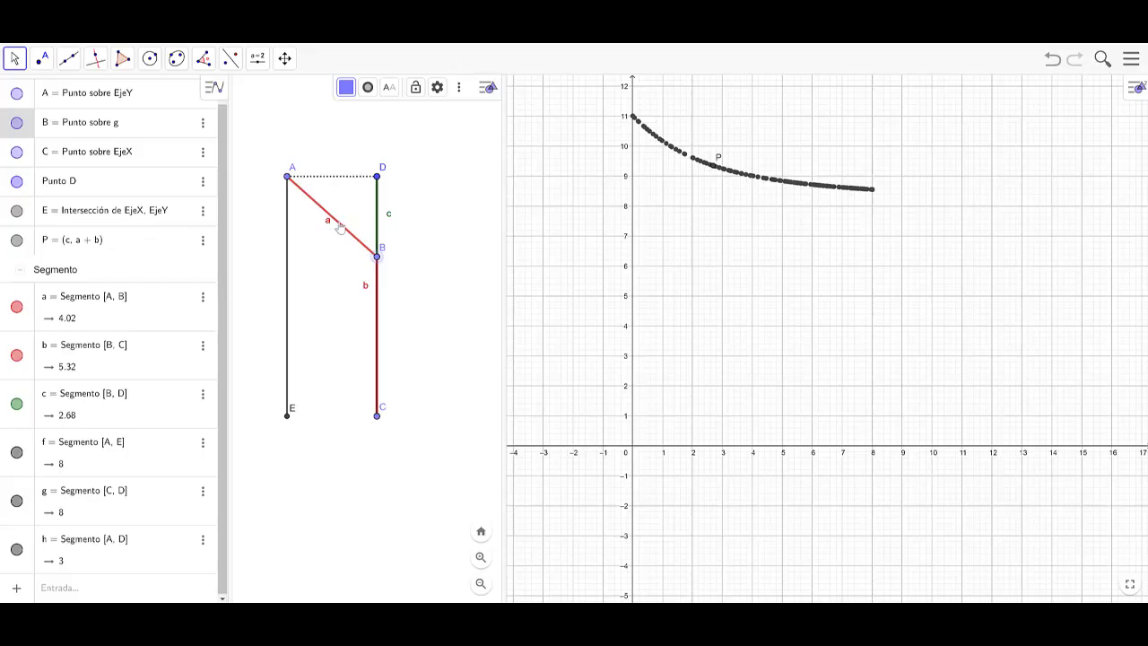
pyautogui.click(340, 227)
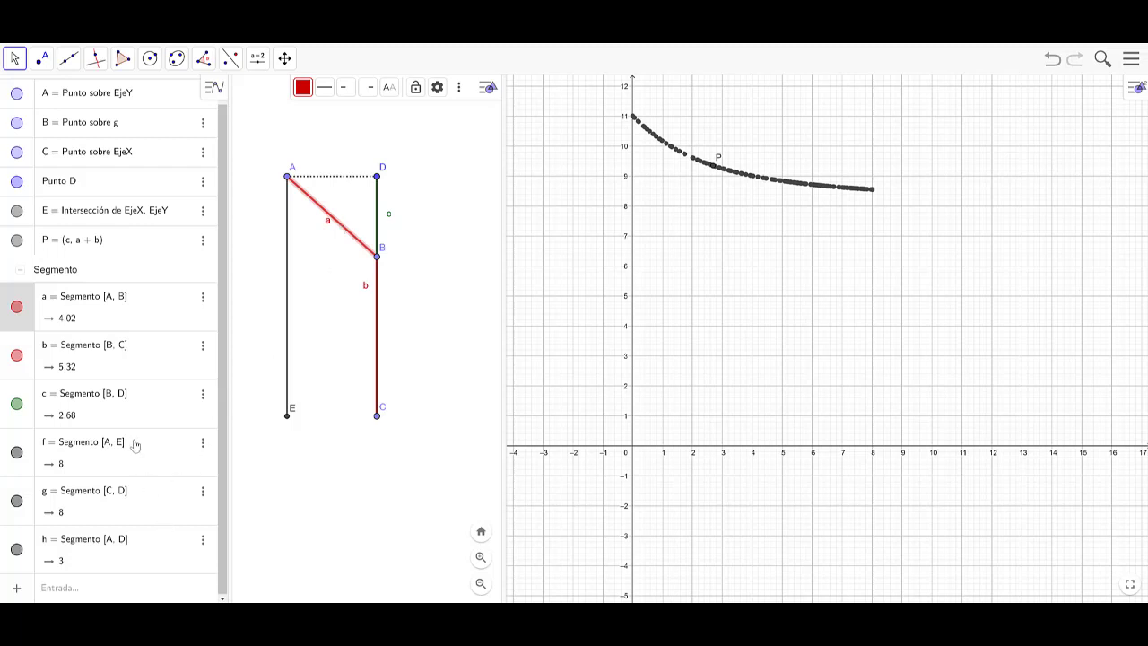
# Redefine point P as (c, a / 6 + b / 8).
pyautogui.click(79, 244)
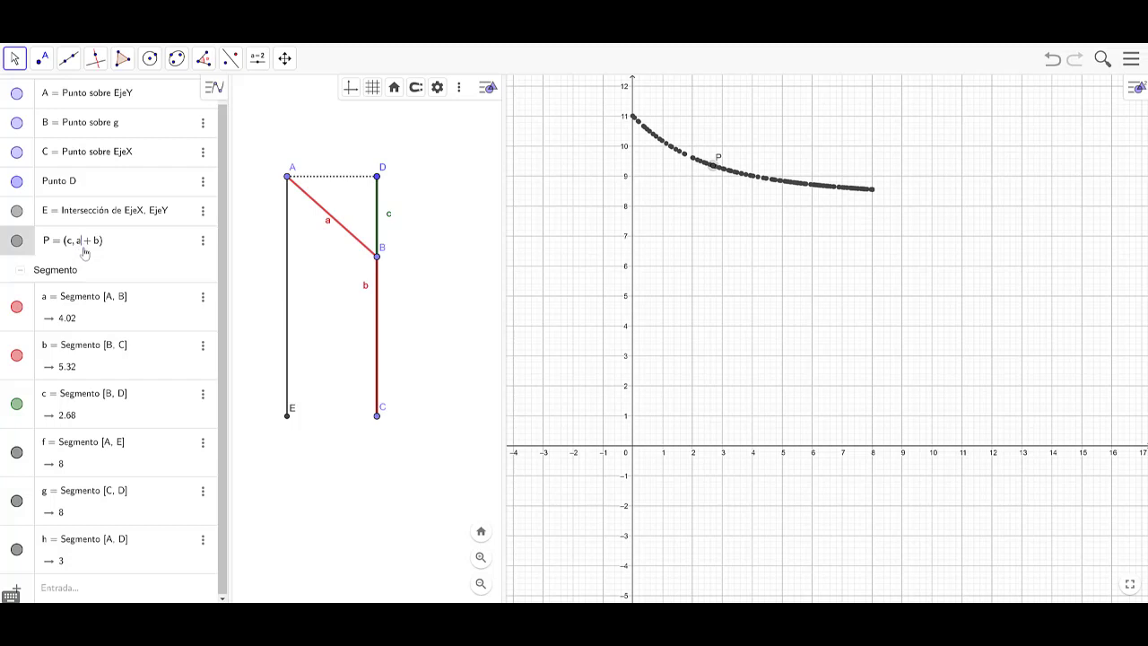
pyautogui.write('/')
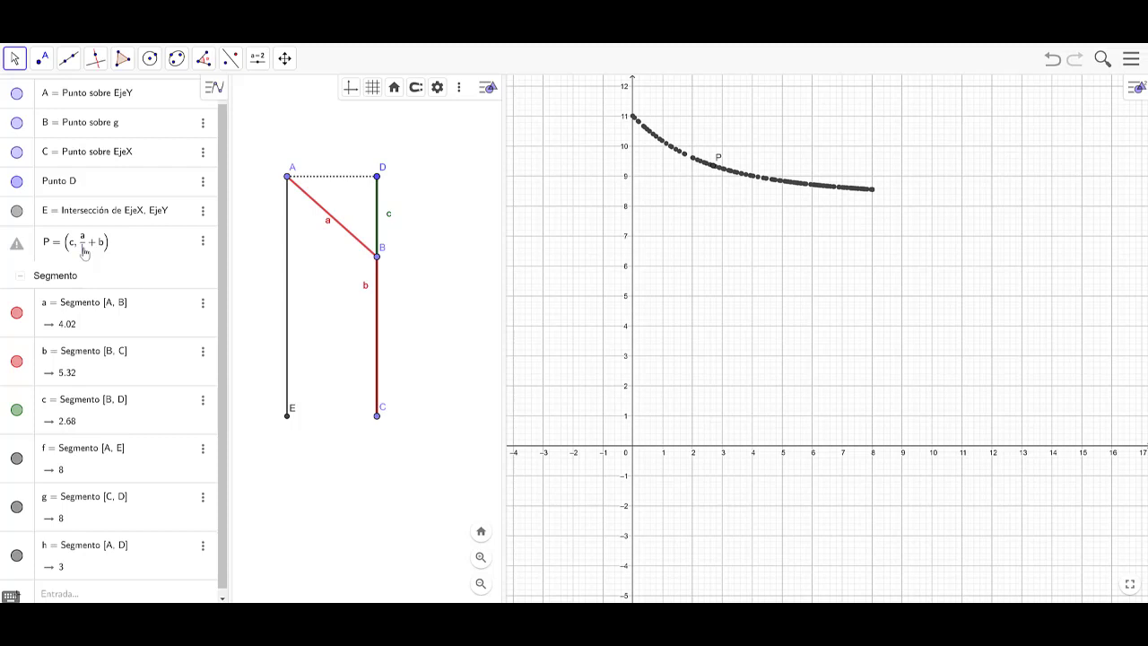
pyautogui.write('2')
pyautogui.write('/')
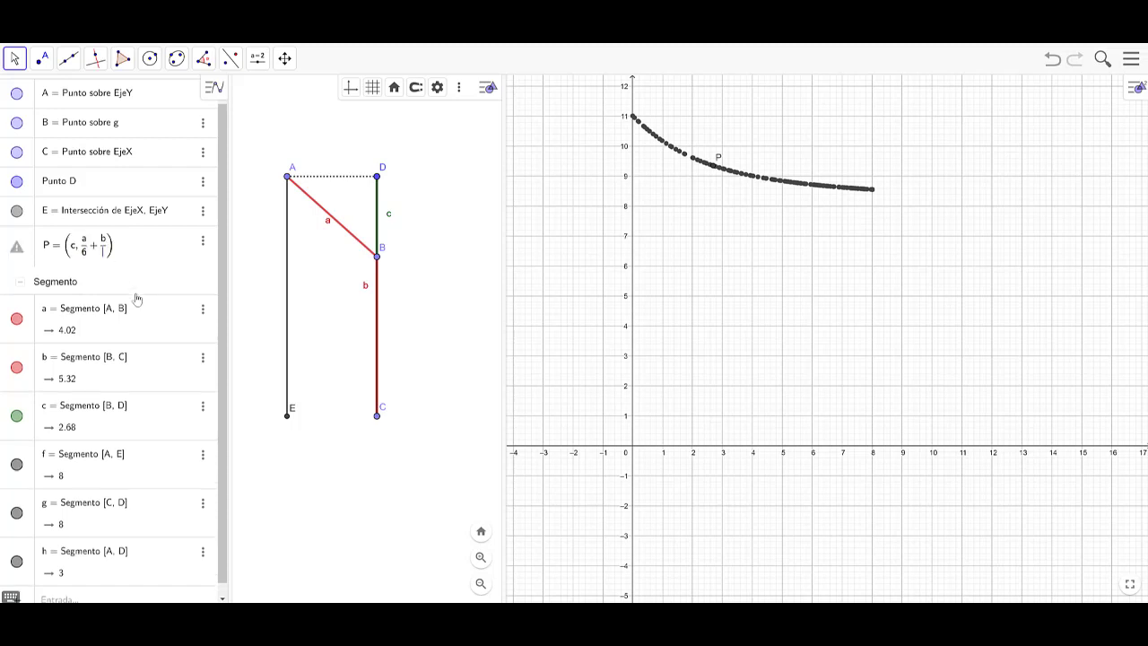
pyautogui.write('8')
pyautogui.press('Return')
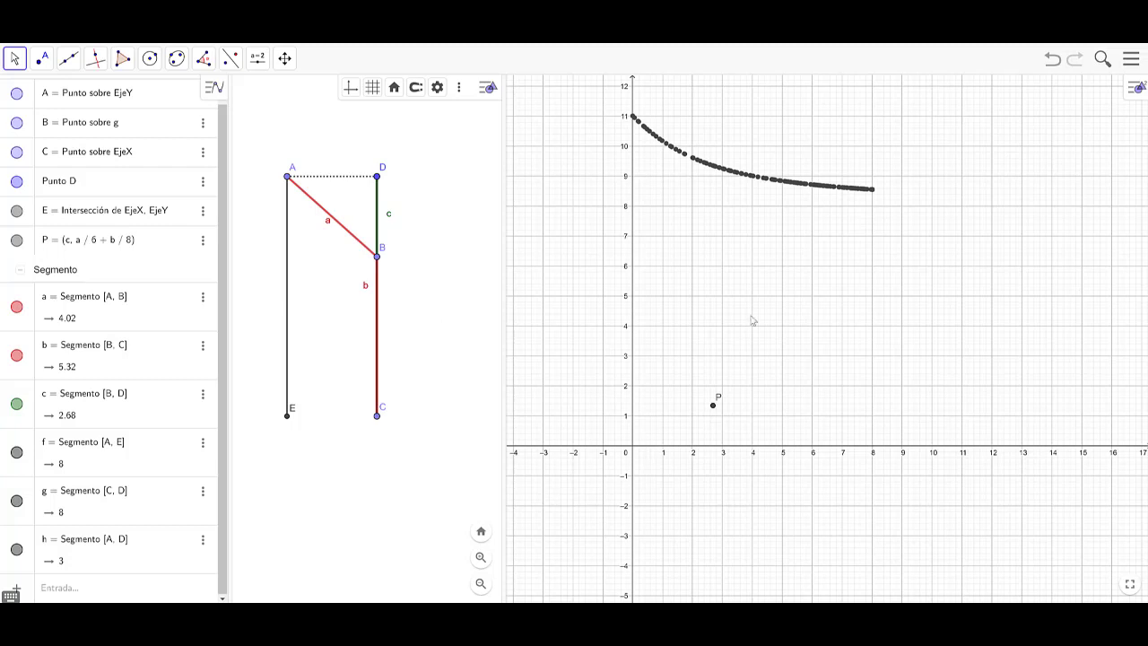
# Clear P's old trace and slide B along the whole bank to trace the redefined point.
pyautogui.moveTo(752, 315); pyautogui.dragTo(766, 307)
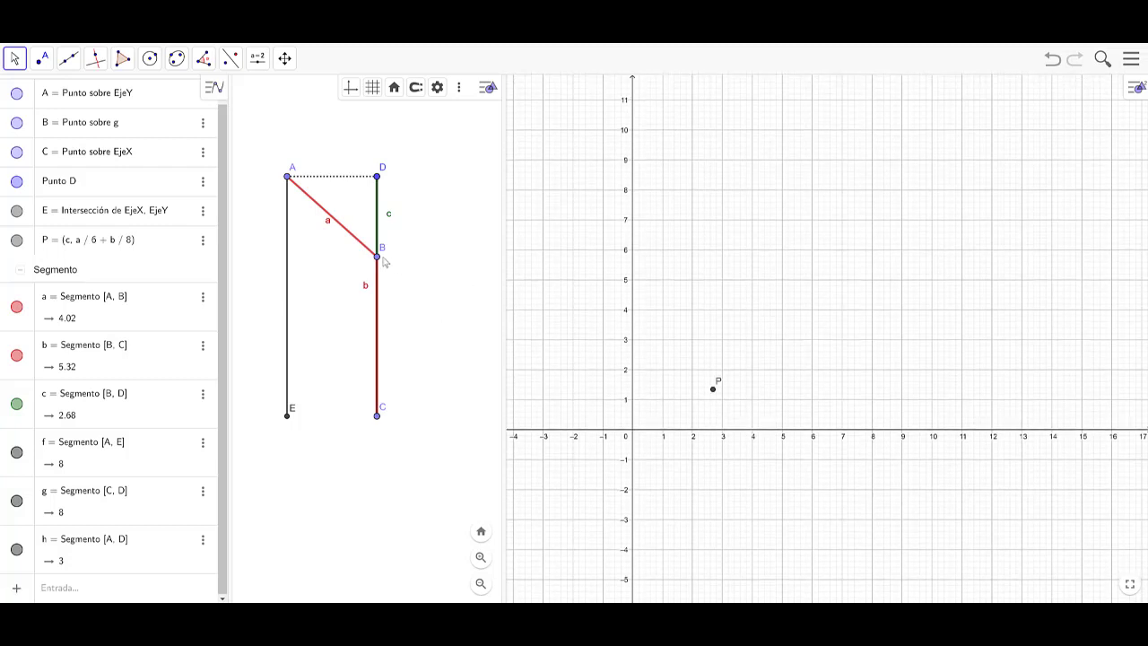
pyautogui.moveTo(377, 260)
pyautogui.mouseDown()
pyautogui.moveTo(379, 177)
pyautogui.moveTo(353, 387)
pyautogui.moveTo(361, 436)
pyautogui.moveTo(382, 352)
pyautogui.moveTo(384, 160)
pyautogui.moveTo(344, 328)
pyautogui.moveTo(338, 431)
pyautogui.moveTo(377, 320)
pyautogui.moveTo(382, 201)
pyautogui.moveTo(373, 229)
pyautogui.mouseUp()
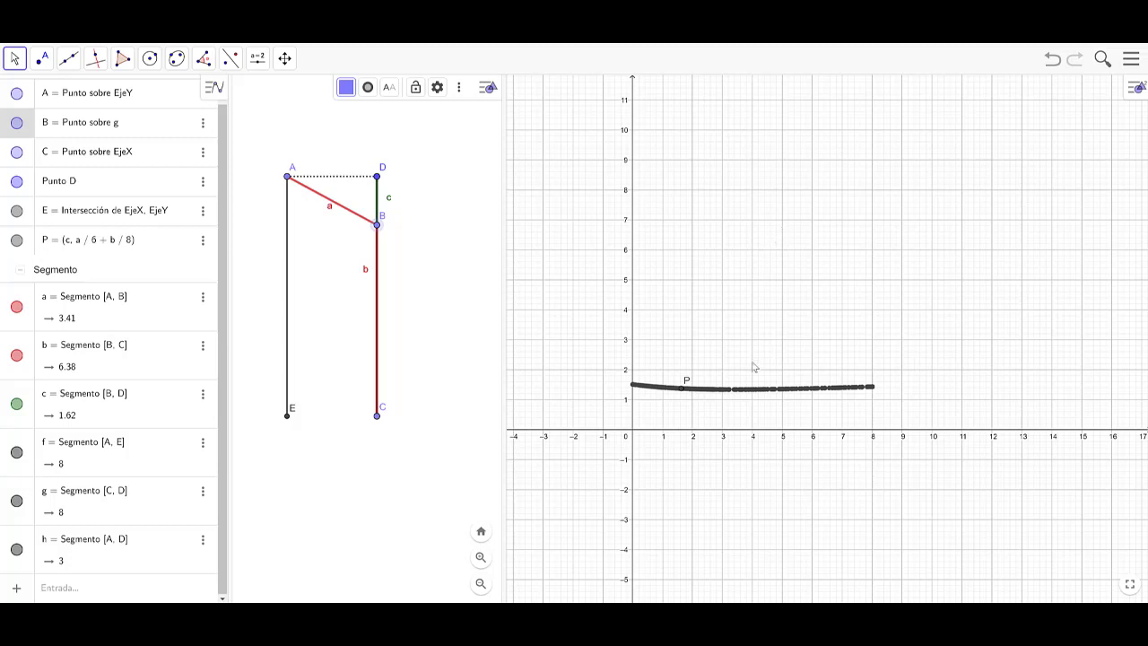
# Set the second graphics view's x range from -1 to 9 and slide B along the bank to retrace P.
pyautogui.rightClick(822, 232)
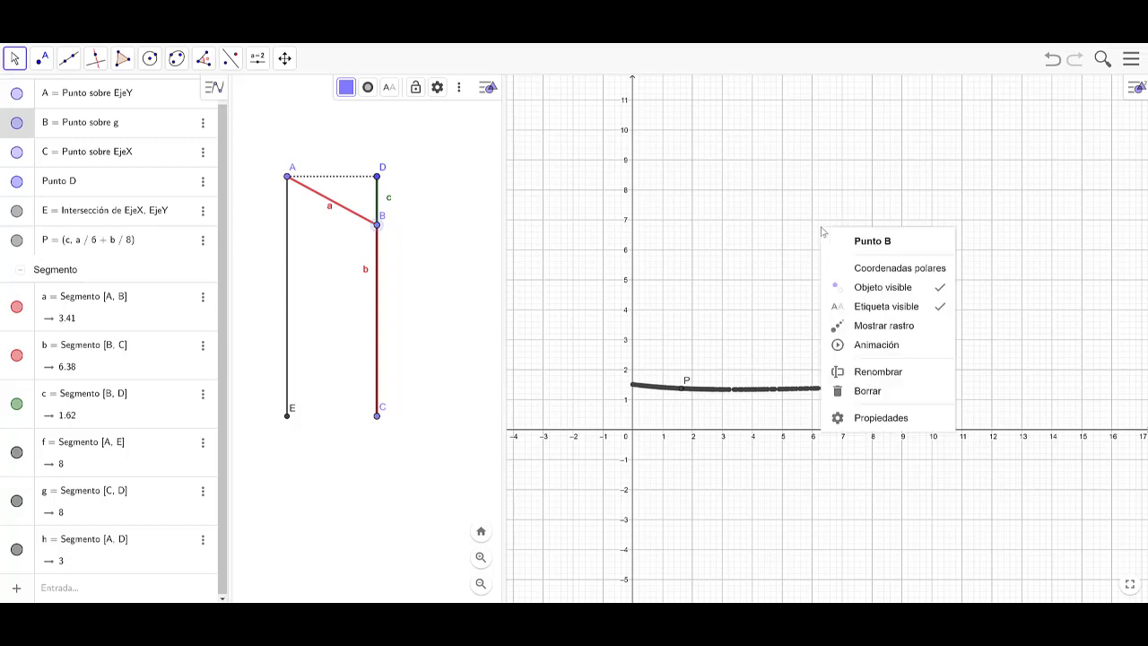
pyautogui.click(871, 419)
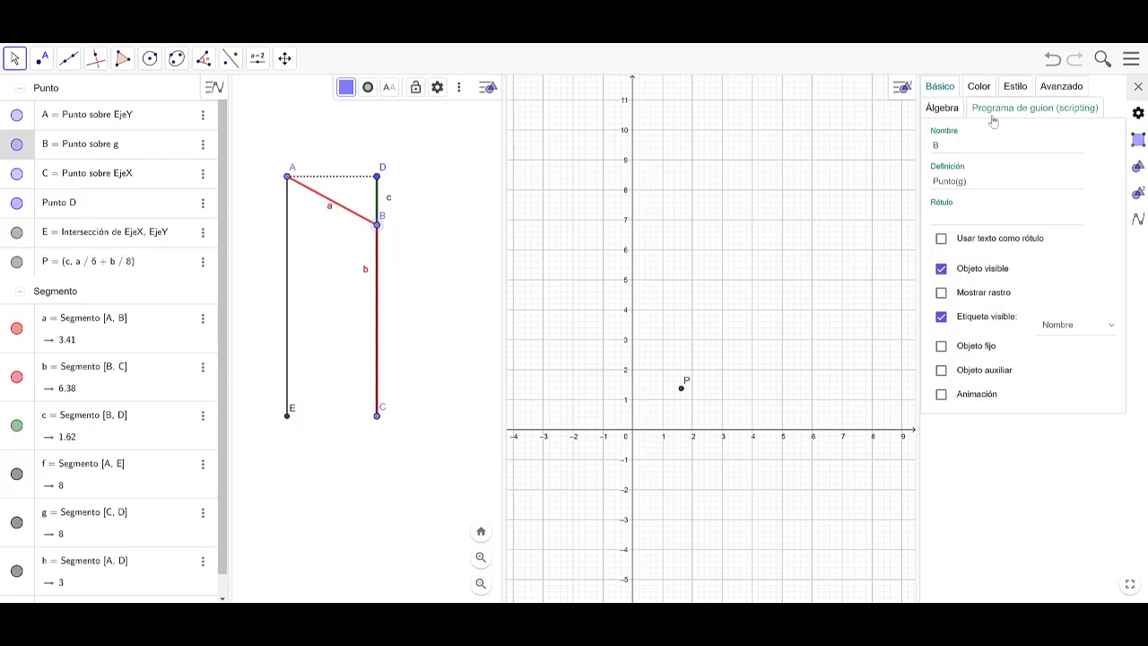
pyautogui.click(782, 136)
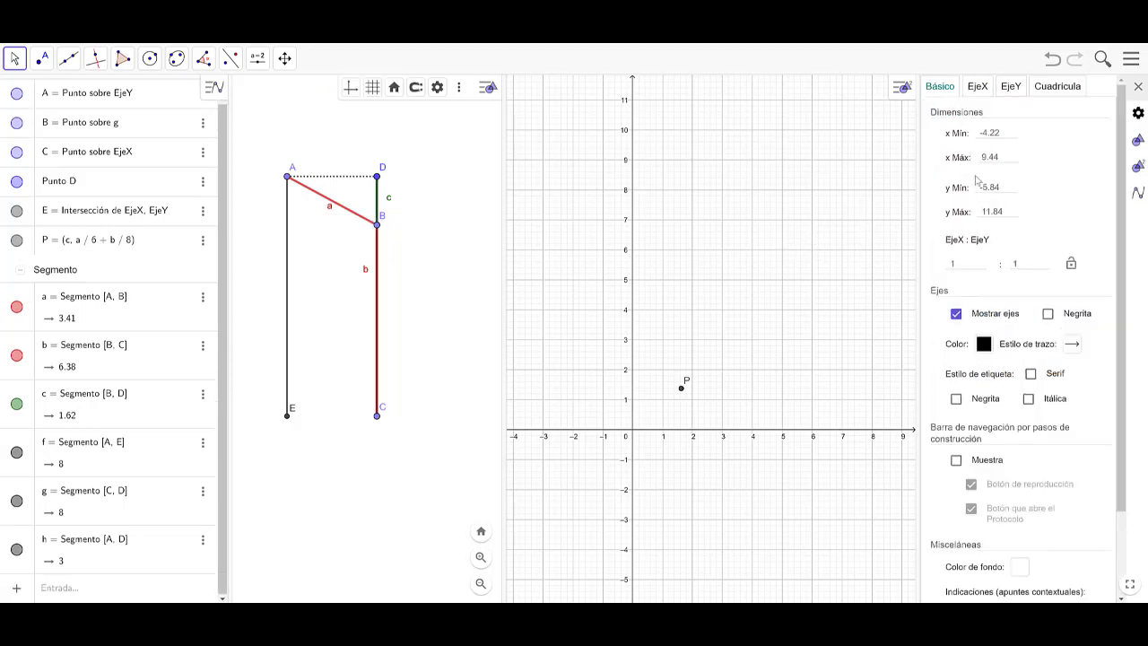
pyautogui.click(984, 134)
pyautogui.moveTo(994, 133); pyautogui.dragTo(1008, 133)
pyautogui.write('-1')
pyautogui.press('Tab')
pyautogui.write('9')
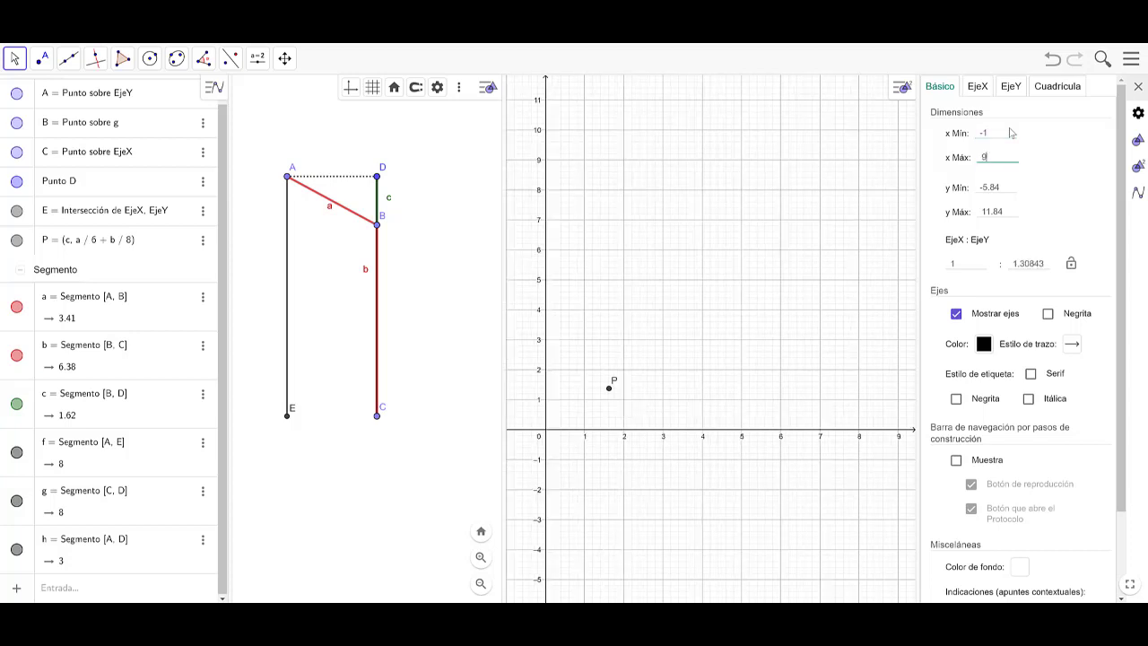
pyautogui.press('Tab')
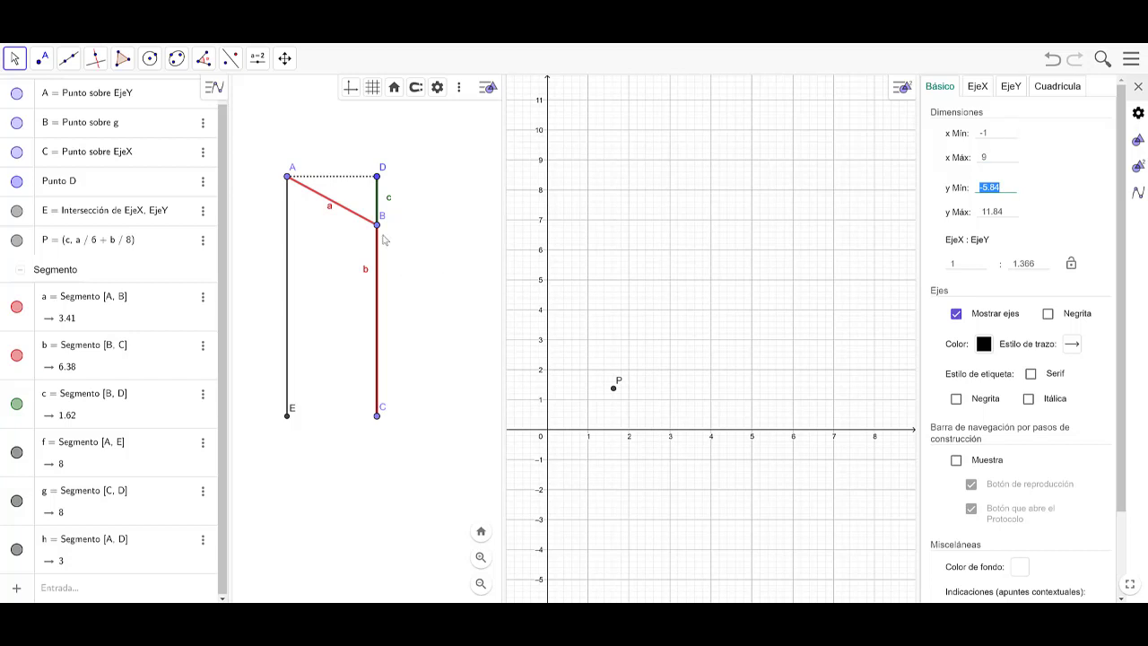
pyautogui.moveTo(378, 225)
pyautogui.mouseDown()
pyautogui.moveTo(378, 180)
pyautogui.moveTo(383, 405)
pyautogui.moveTo(371, 221)
pyautogui.mouseUp()
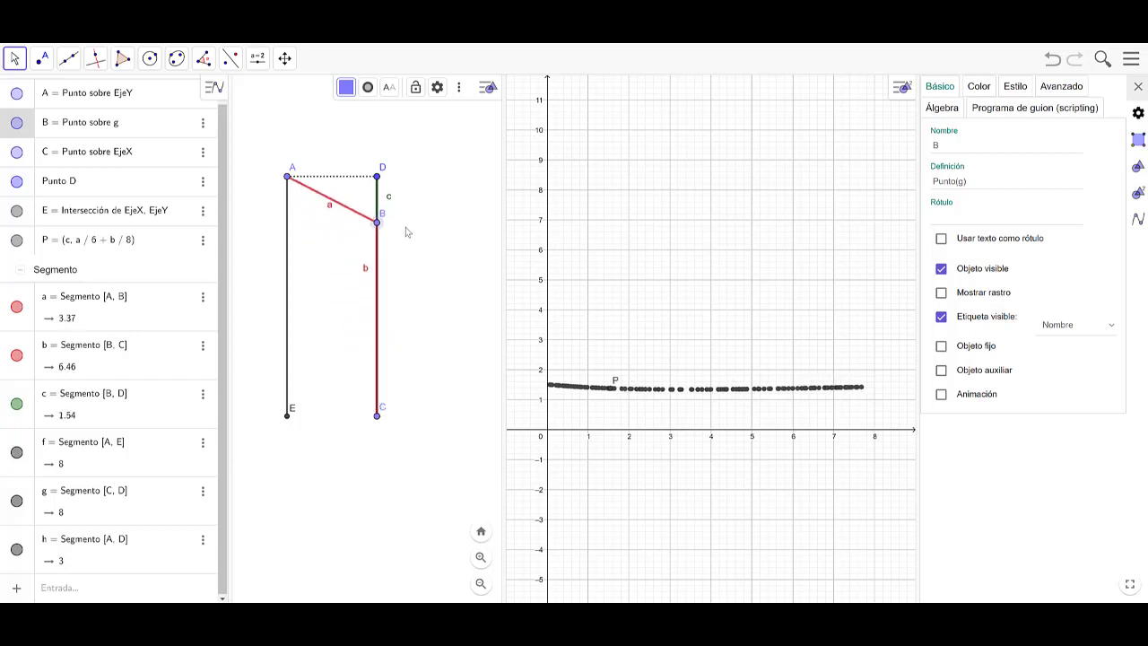
# Set the second graphics view's y range from -1 to 2 and close its properties.
pyautogui.click(734, 203)
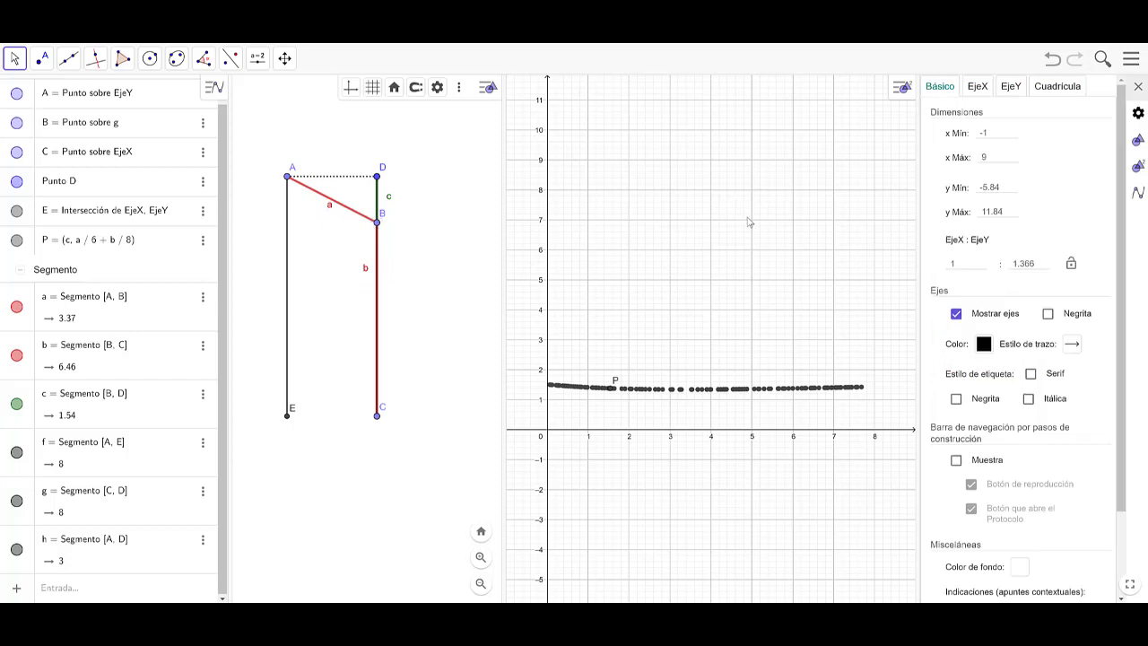
pyautogui.rightClick(748, 219)
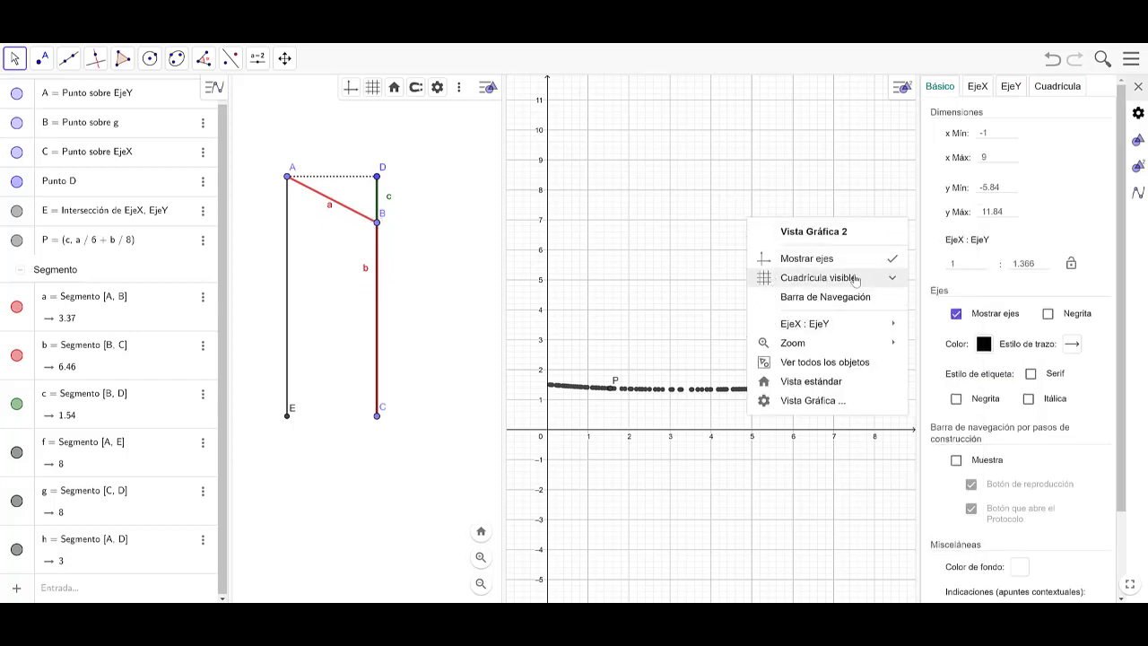
pyautogui.moveTo(829, 324)
pyautogui.click(982, 188)
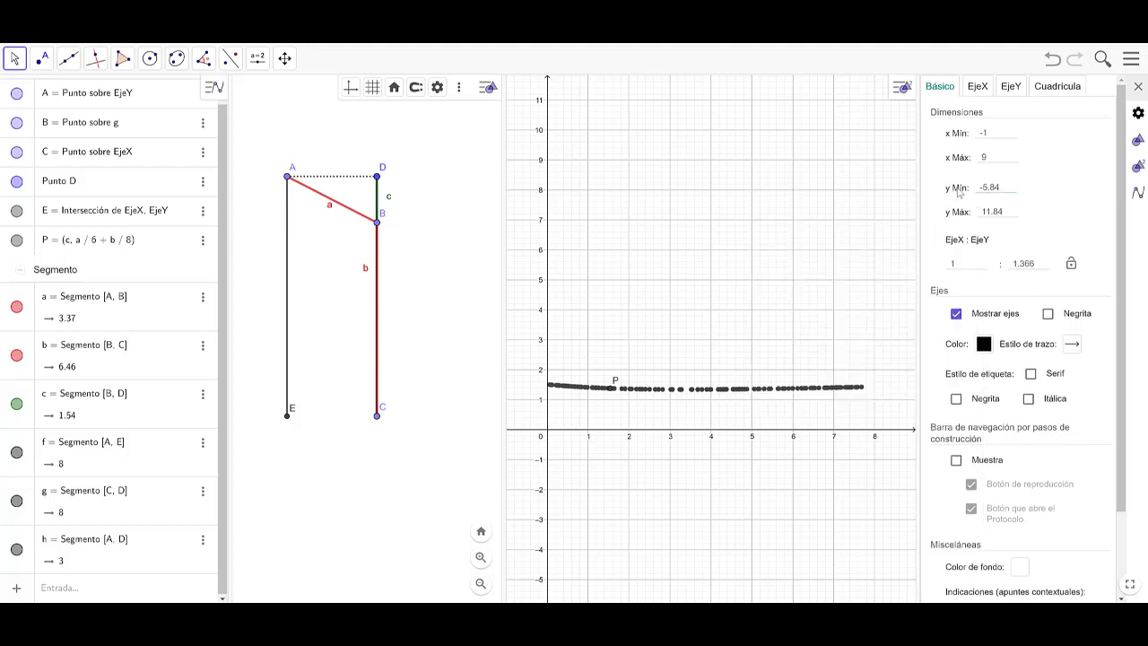
pyautogui.doubleClick(1023, 186)
pyautogui.write('-1')
pyautogui.moveTo(983, 213); pyautogui.dragTo(1012, 212)
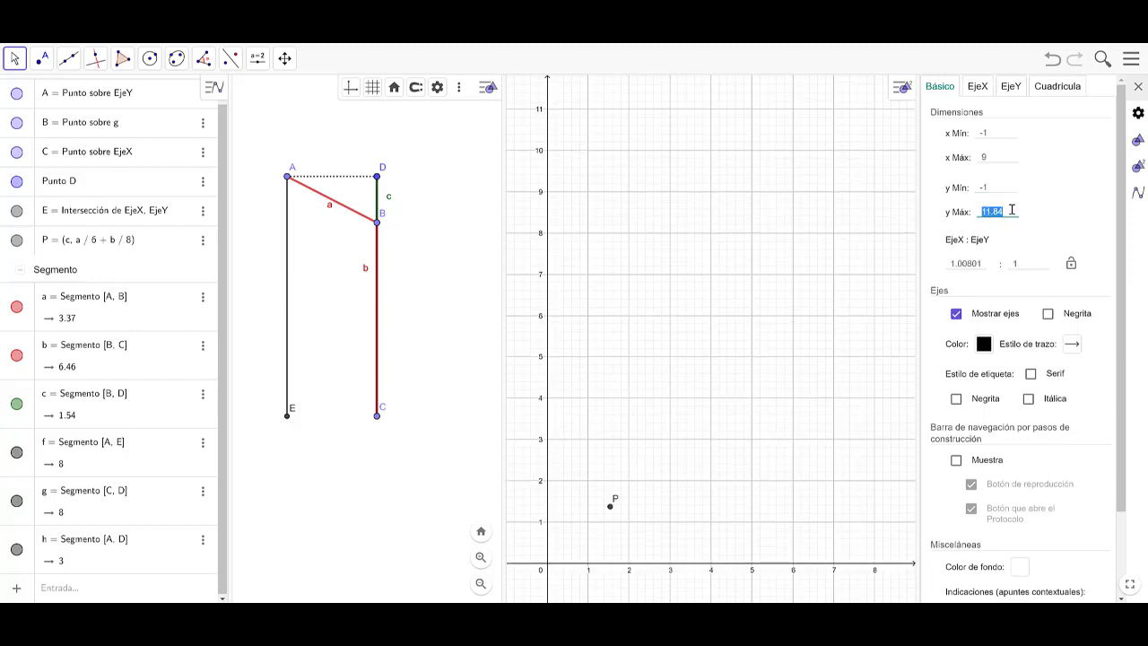
pyautogui.write('2')
pyautogui.click(999, 188)
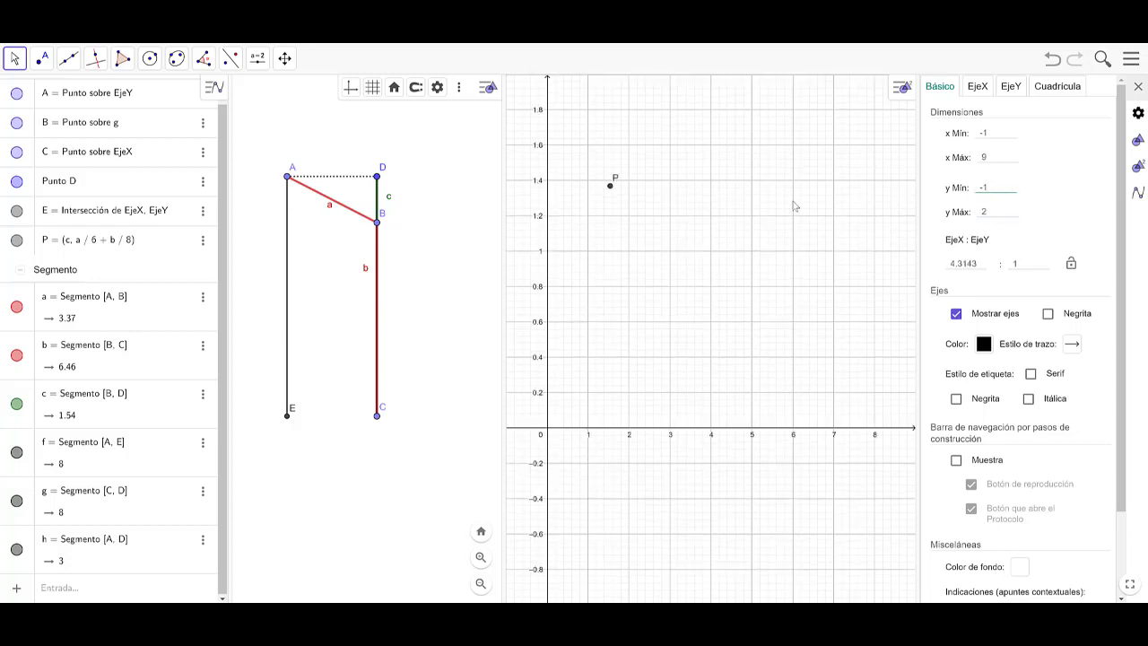
pyautogui.click(1138, 86)
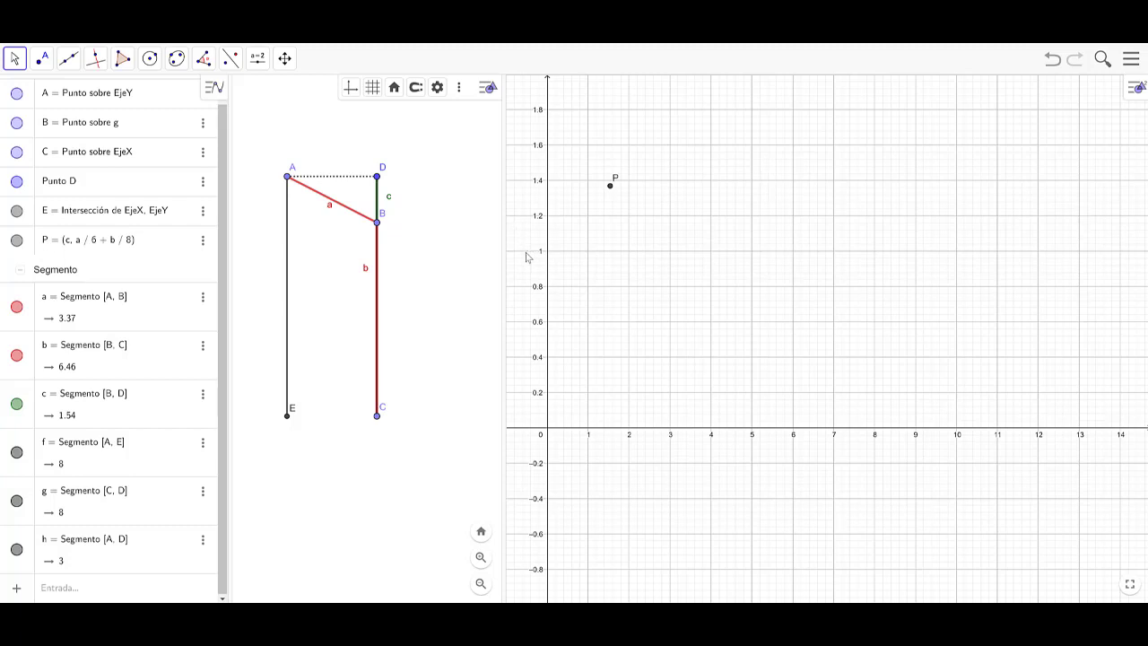
# Slide B up to D and along the whole bank to trace P, ending with segment c about 4.14 long.
pyautogui.click(377, 225)
pyautogui.moveTo(377, 228); pyautogui.dragTo(378, 177)
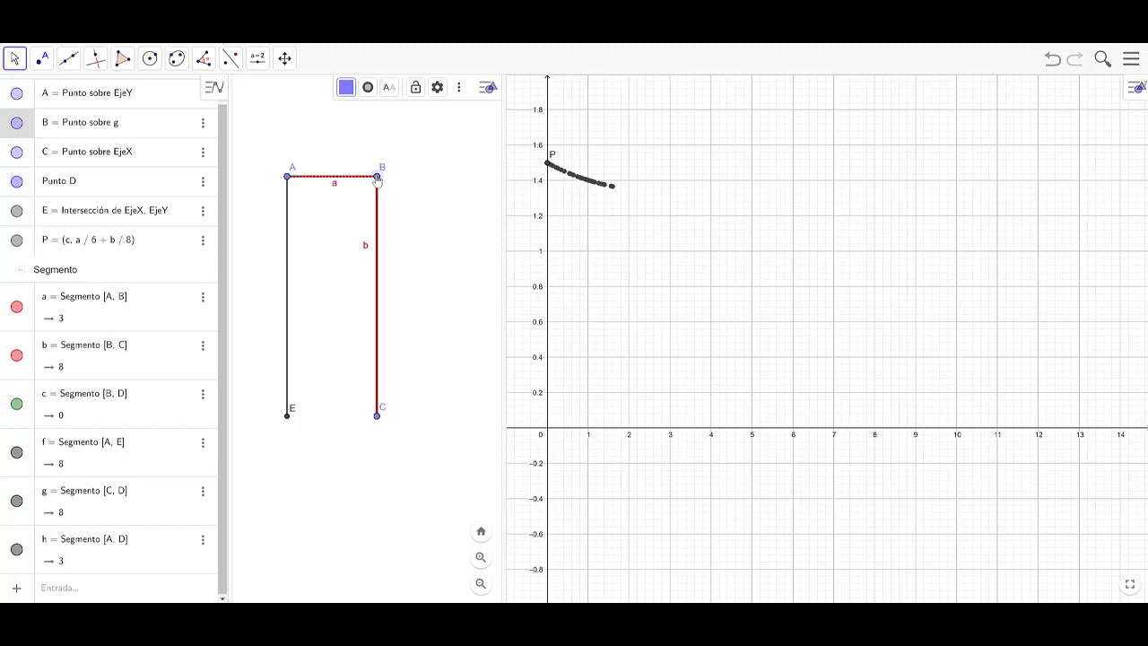
pyautogui.moveTo(377, 180)
pyautogui.mouseDown()
pyautogui.moveTo(374, 251)
pyautogui.moveTo(388, 307)
pyautogui.moveTo(379, 428)
pyautogui.moveTo(362, 213)
pyautogui.moveTo(374, 303)
pyautogui.moveTo(519, 308)
pyautogui.mouseUp()
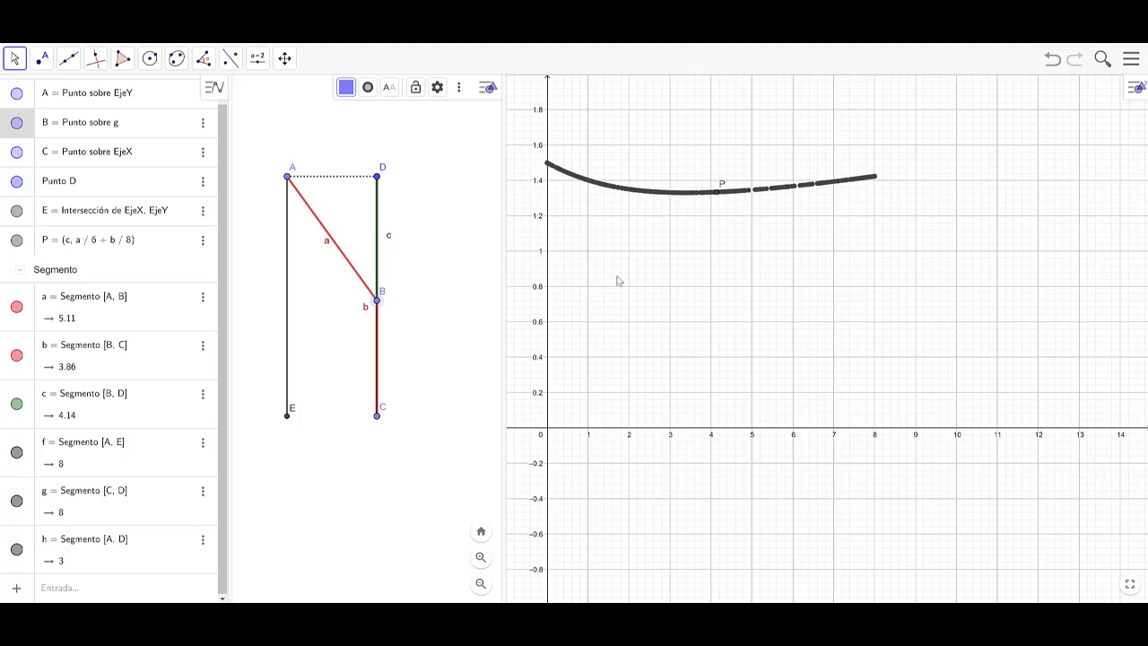
# Clear the trace in the second graphics view and reduce the point size of P.
pyautogui.moveTo(618, 282); pyautogui.dragTo(621, 289)
pyautogui.click(379, 301)
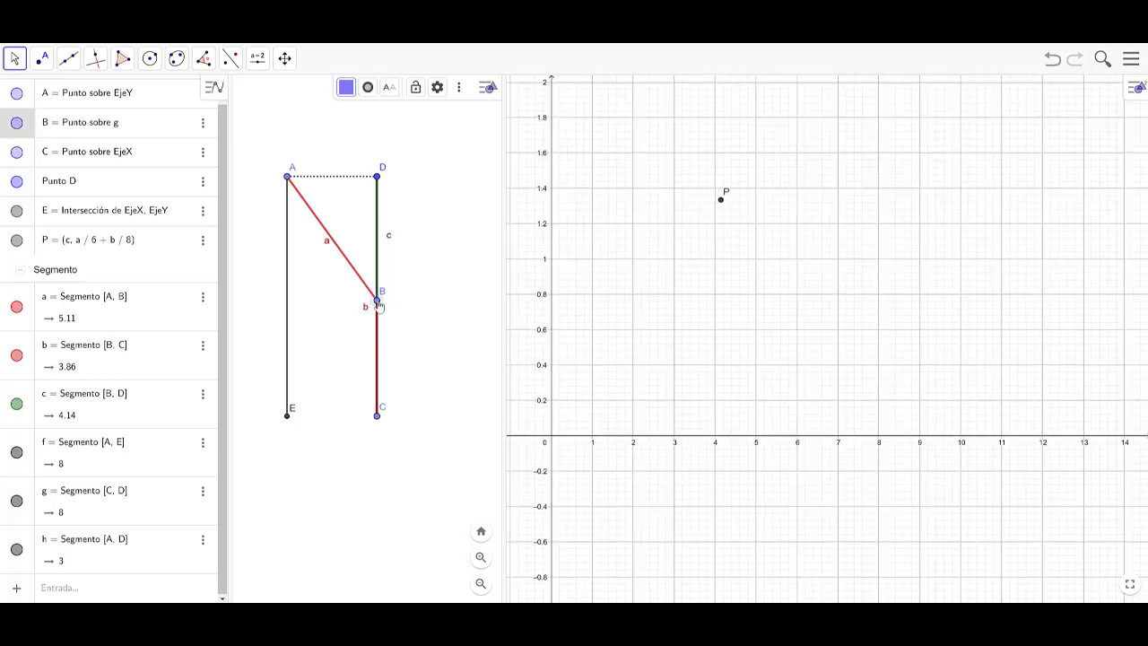
pyautogui.click(728, 208)
pyautogui.click(721, 200)
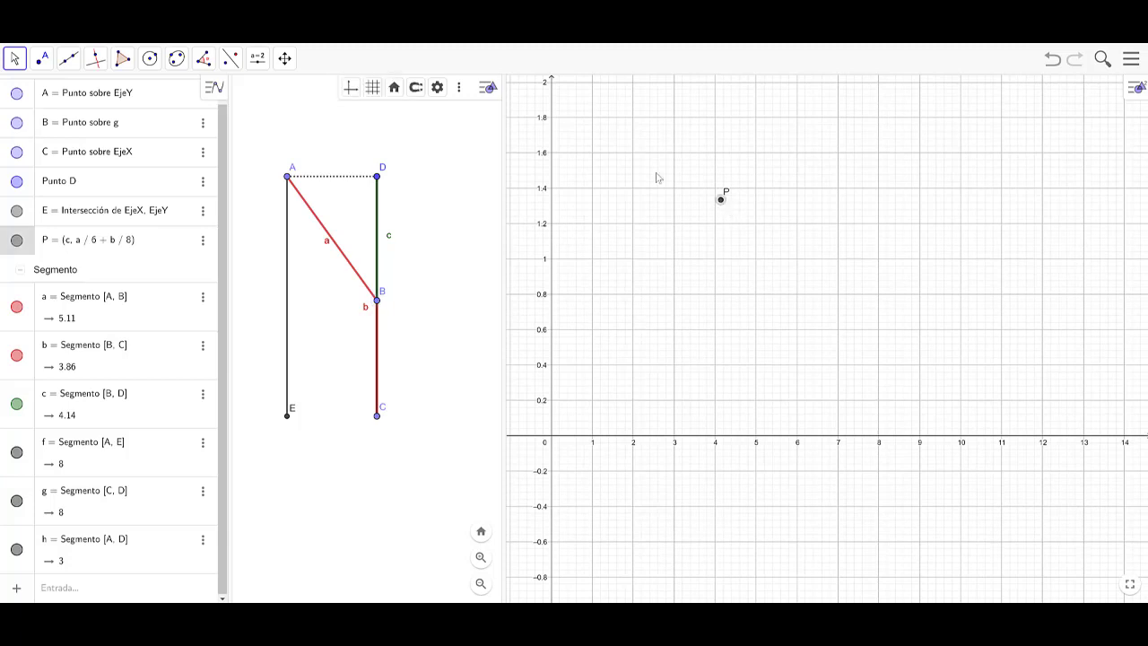
pyautogui.click(1132, 87)
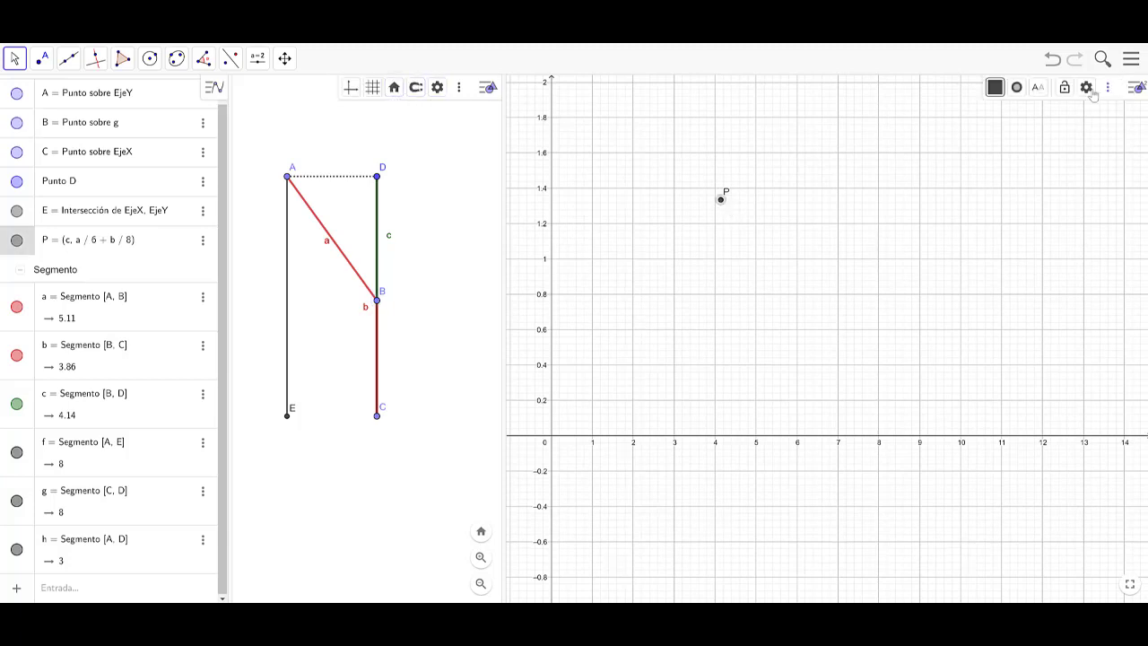
pyautogui.click(1017, 87)
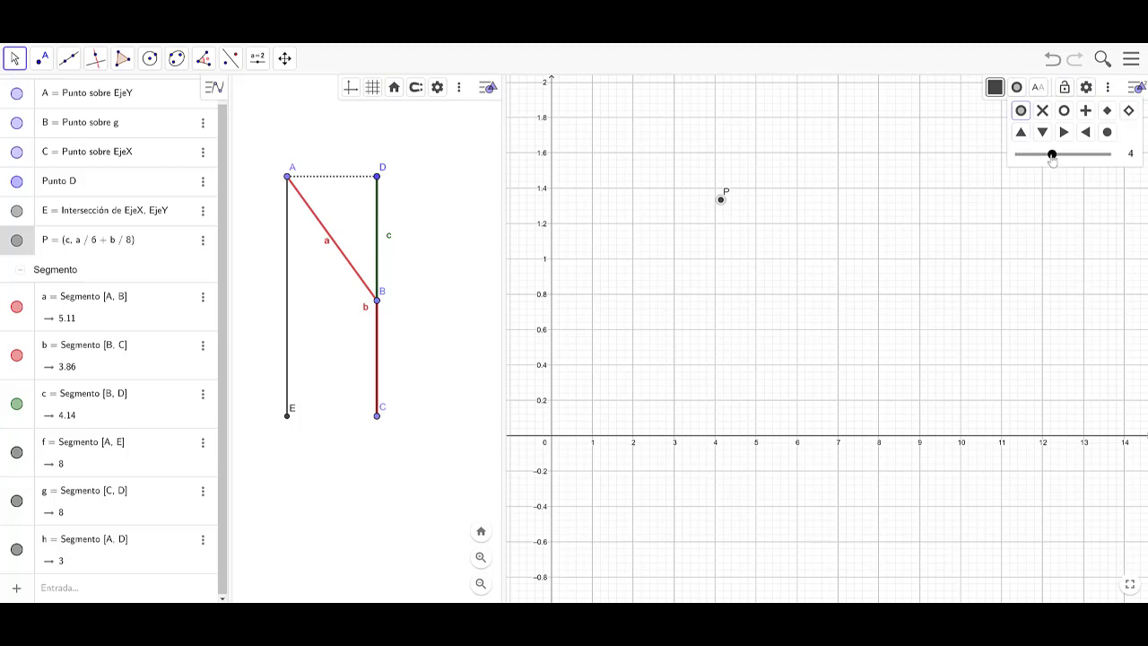
pyautogui.moveTo(1052, 154)
pyautogui.mouseDown()
pyautogui.moveTo(1021, 154)
pyautogui.moveTo(1031, 156)
pyautogui.mouseUp()
pyautogui.click(921, 223)
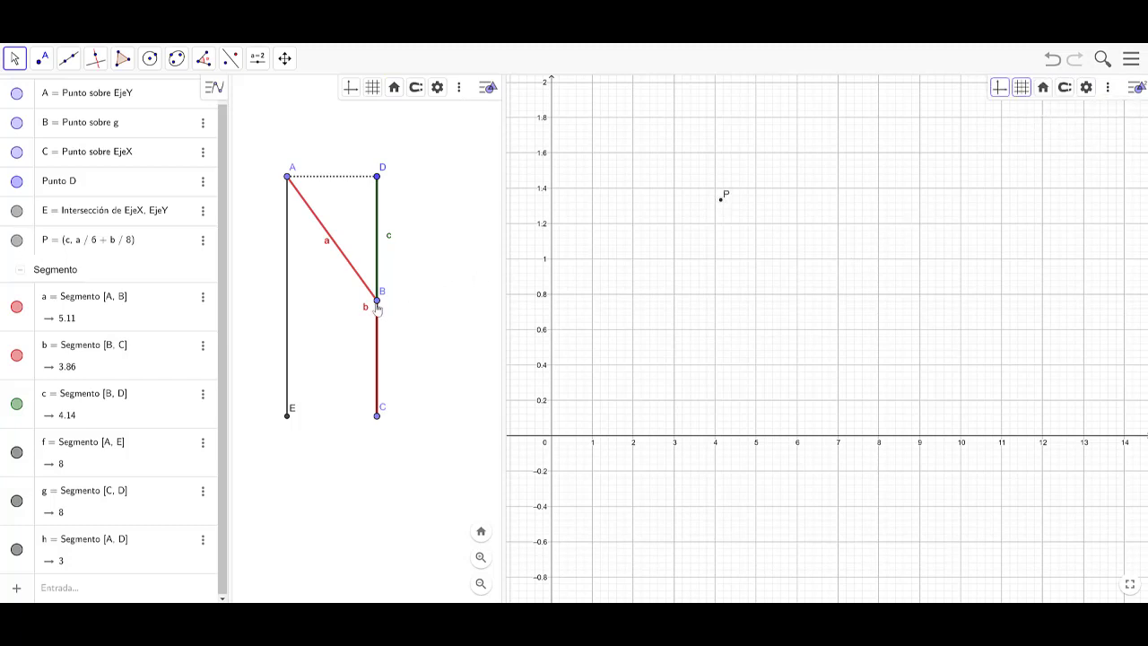
# Retrace P's curve by sliding B along the whole bank, leaving B where segment c is about 3.44 long.
pyautogui.moveTo(377, 308)
pyautogui.mouseDown()
pyautogui.moveTo(365, 190)
pyautogui.moveTo(350, 267)
pyautogui.moveTo(357, 369)
pyautogui.mouseUp()
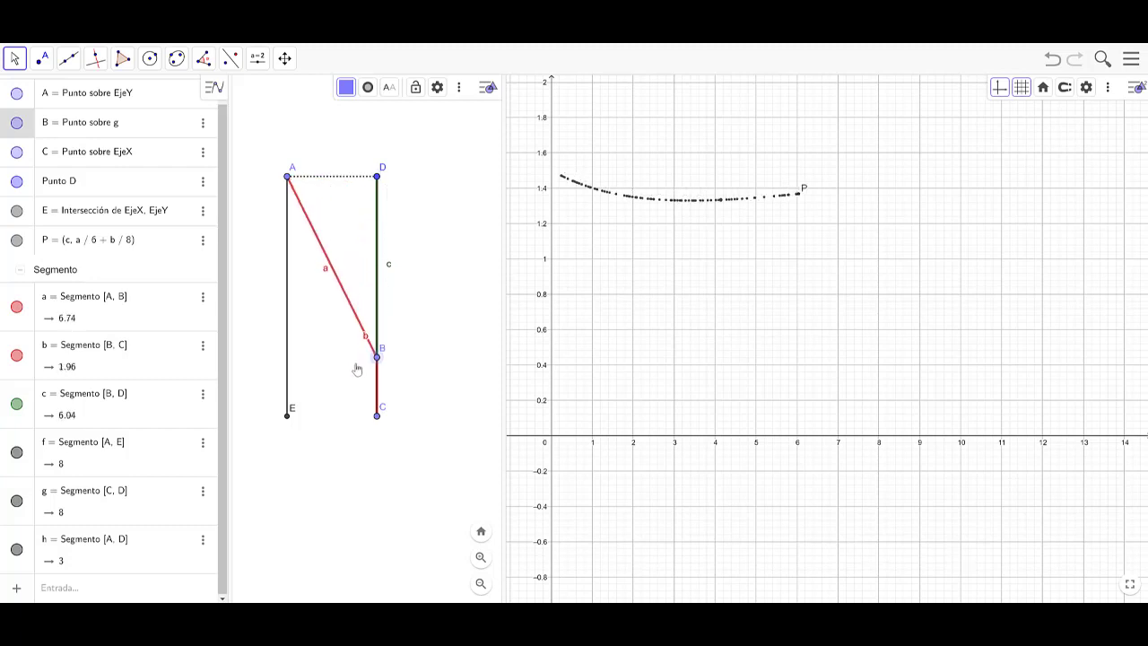
pyautogui.moveTo(613, 313); pyautogui.dragTo(613, 307)
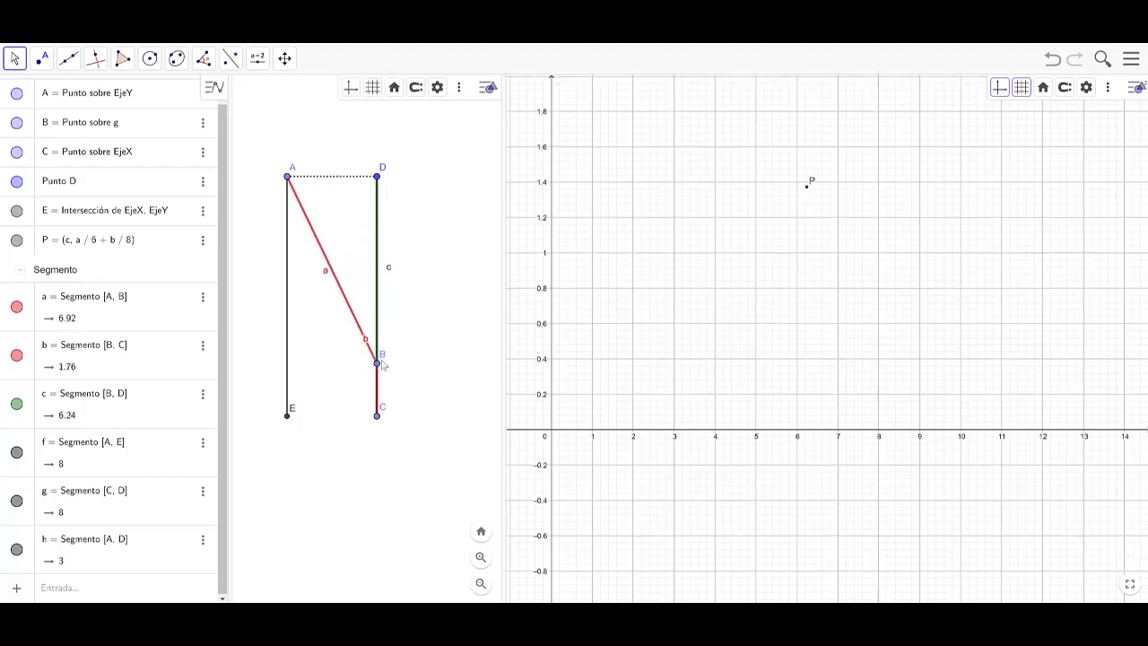
pyautogui.moveTo(381, 363)
pyautogui.mouseDown()
pyautogui.moveTo(375, 178)
pyautogui.moveTo(358, 233)
pyautogui.moveTo(379, 418)
pyautogui.moveTo(397, 200)
pyautogui.moveTo(389, 231)
pyautogui.moveTo(376, 231)
pyautogui.mouseUp()
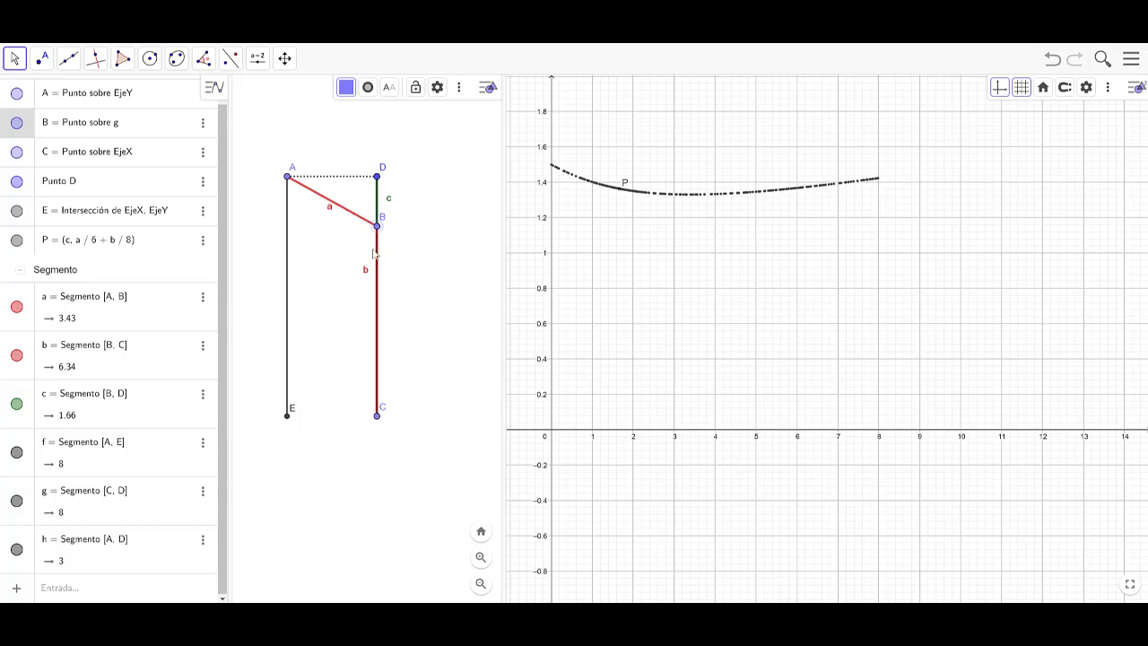
pyautogui.moveTo(377, 233); pyautogui.dragTo(378, 262)
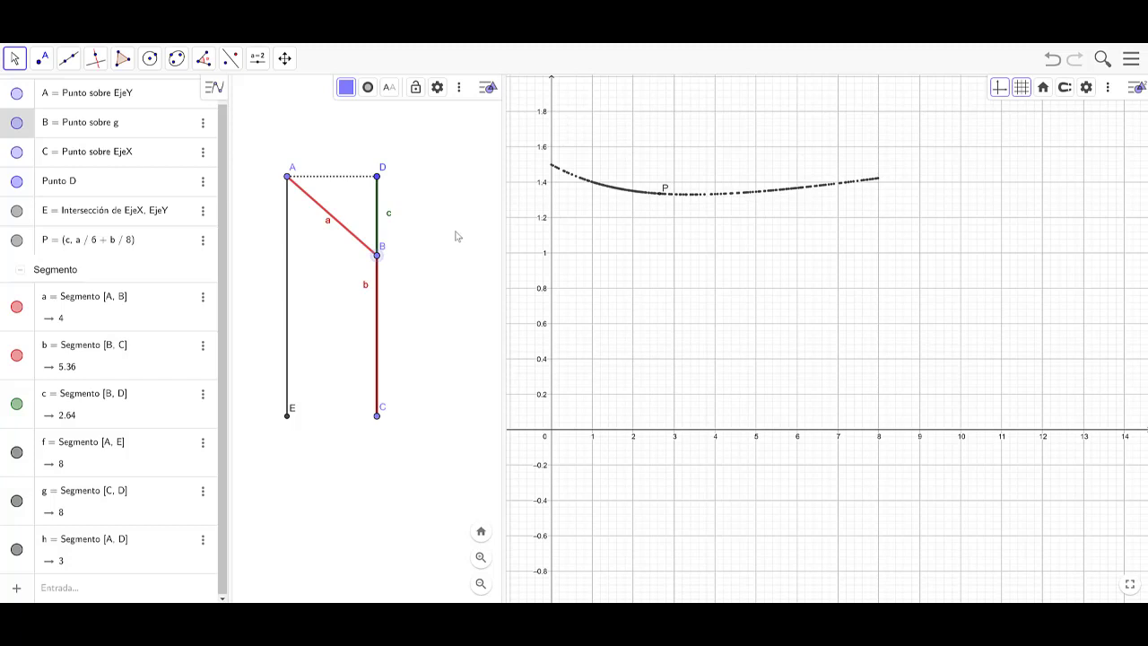
pyautogui.moveTo(378, 256); pyautogui.dragTo(376, 282)
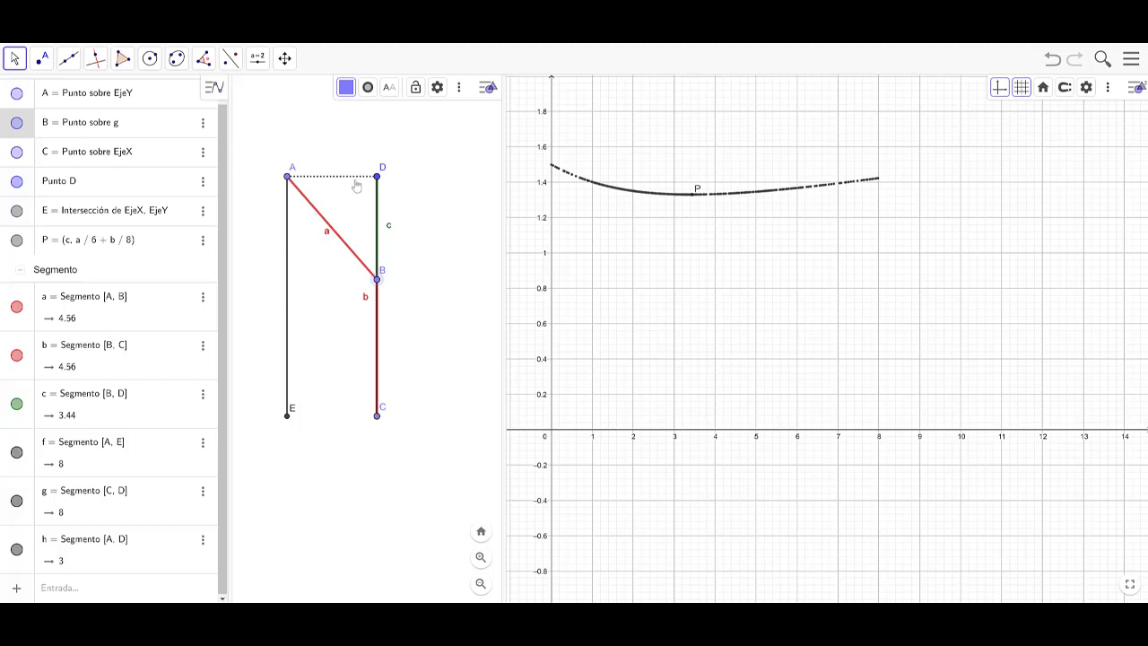
# Hide segment g, which joins C and D.
pyautogui.click(377, 221)
pyautogui.rightClick(377, 218)
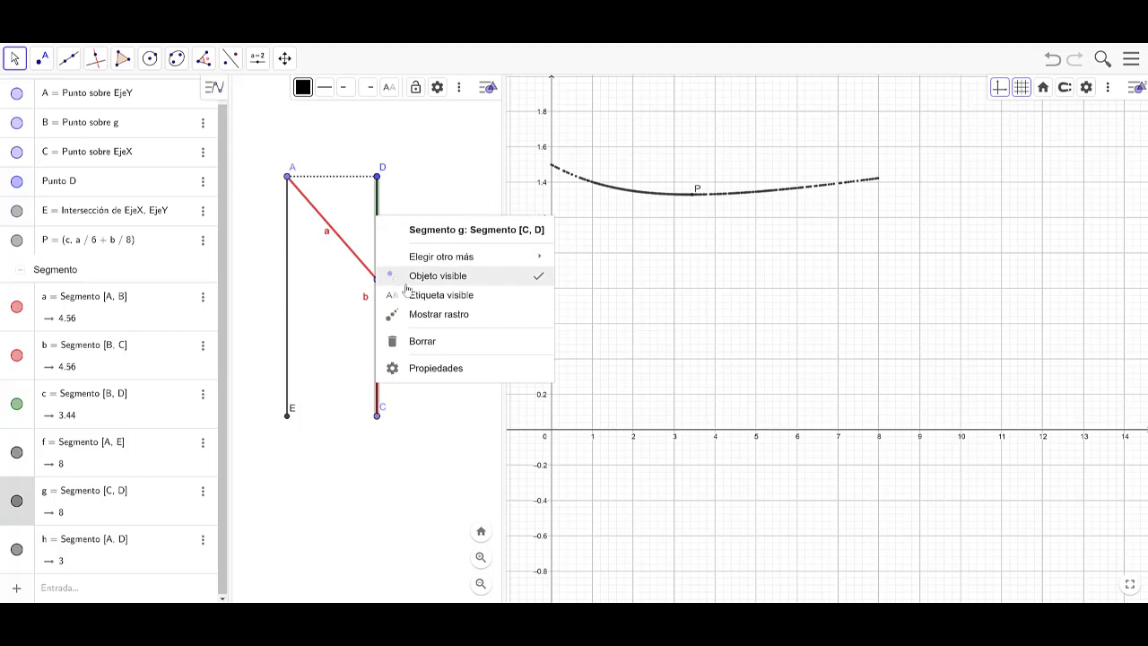
pyautogui.click(408, 276)
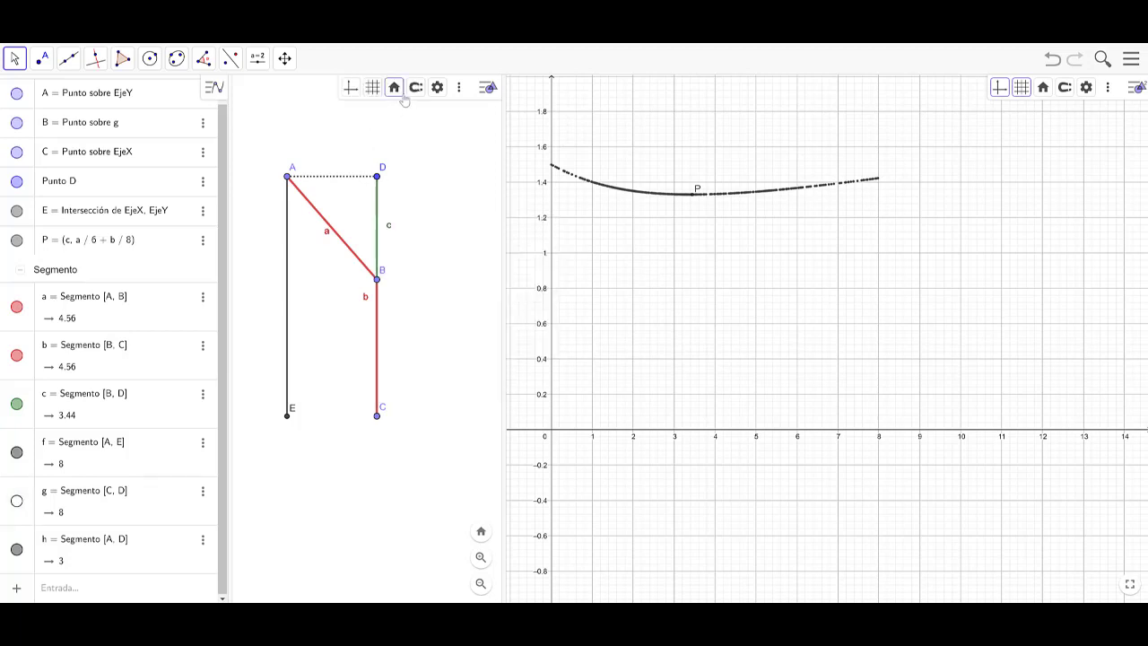
# Add the text "3" just above the dotted segment AD.
pyautogui.click(262, 62)
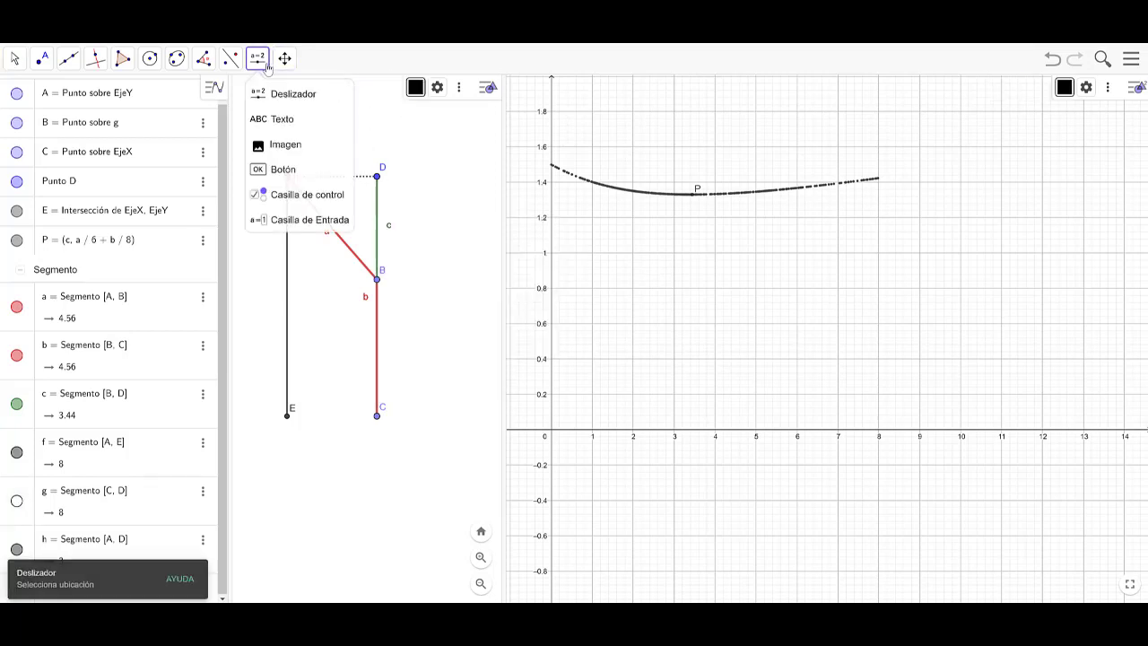
pyautogui.click(282, 118)
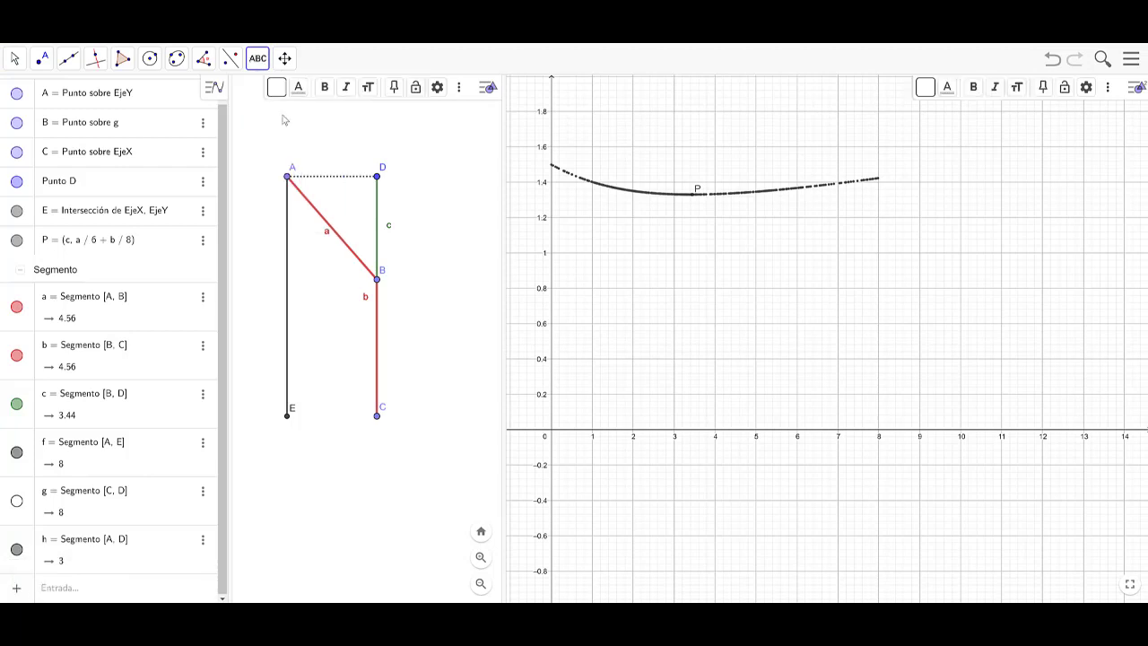
pyautogui.click(332, 168)
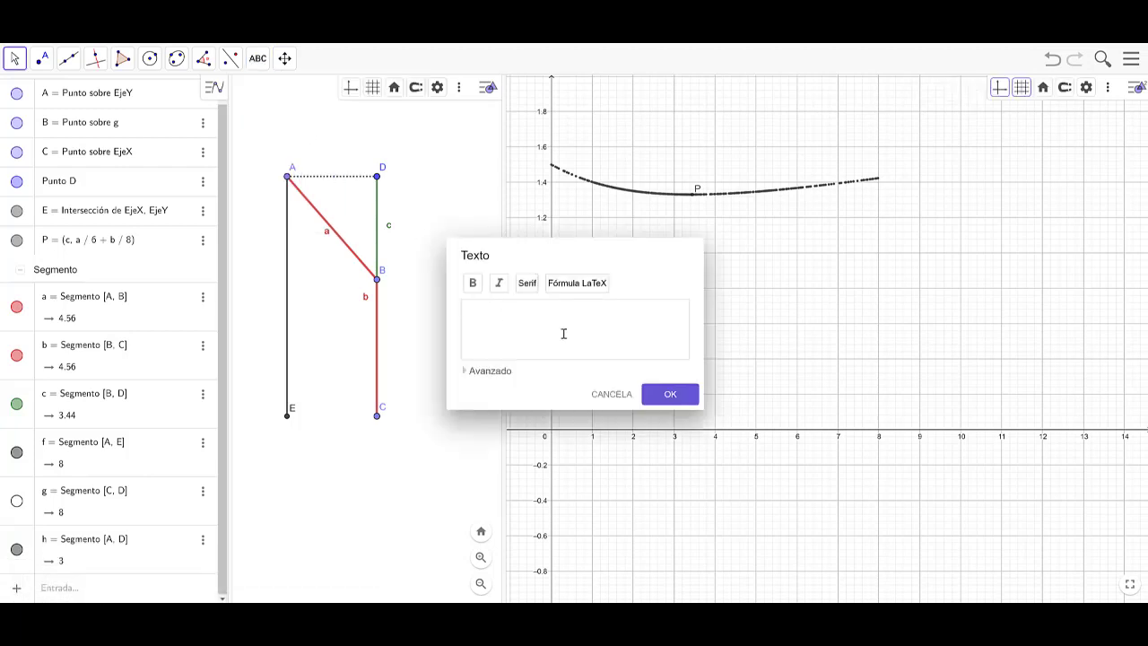
pyautogui.write('3')
pyautogui.click(653, 394)
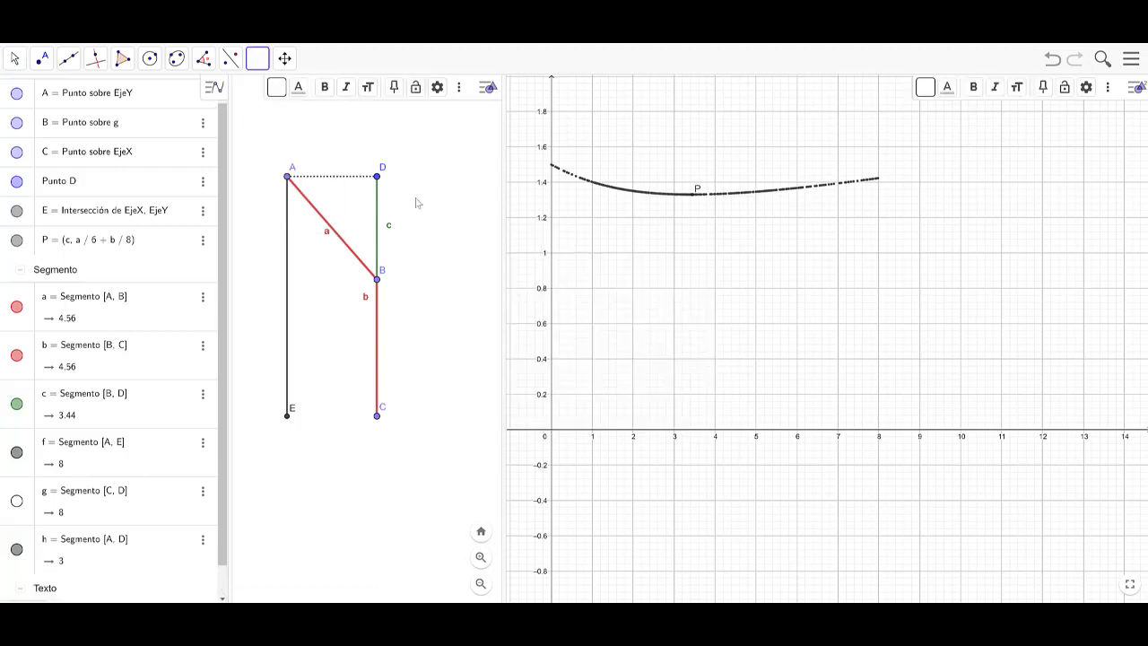
# Dismiss the empty text entry and hide the label of segment c between B and D.
pyautogui.click(379, 225)
pyautogui.rightClick(377, 222)
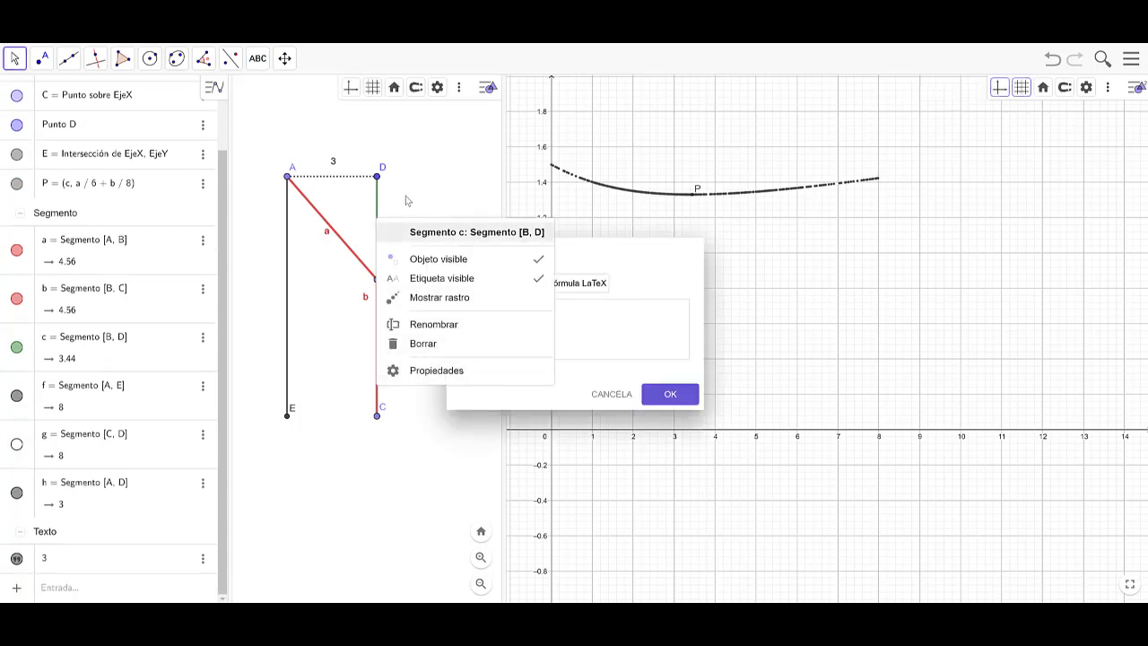
pyautogui.click(406, 200)
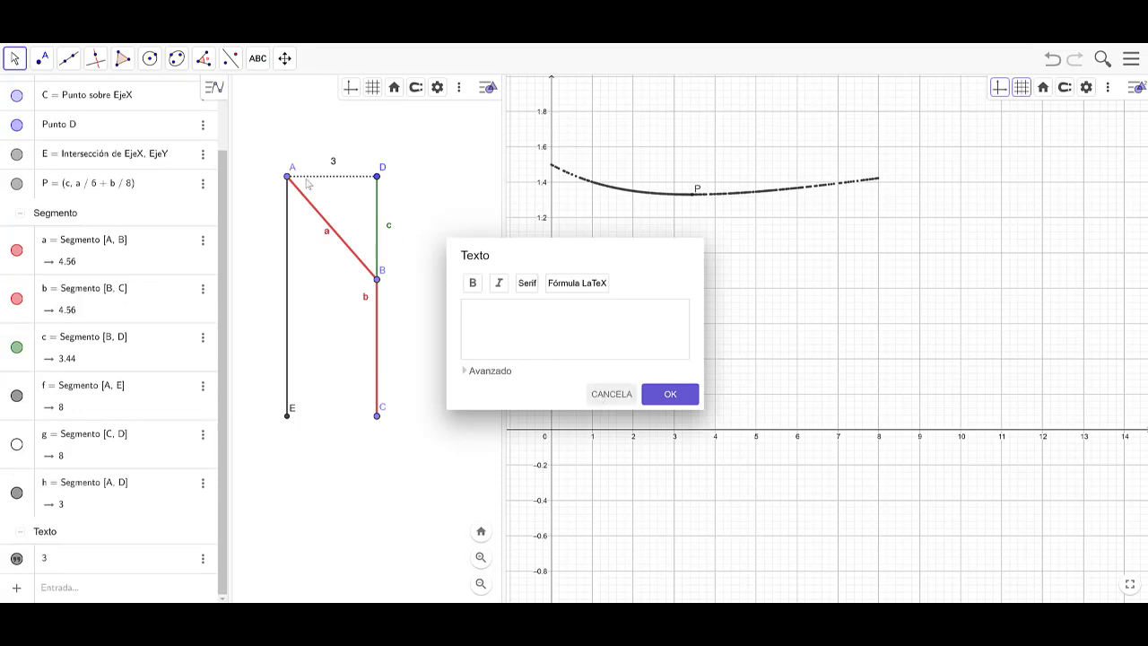
pyautogui.click(14, 60)
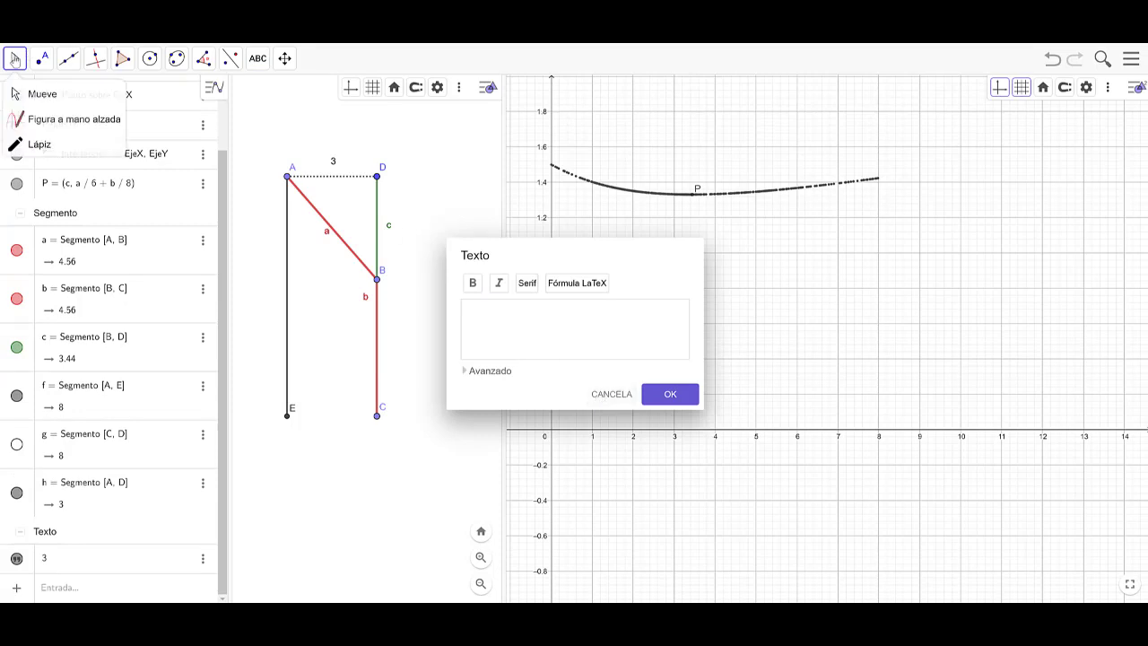
pyautogui.click(612, 395)
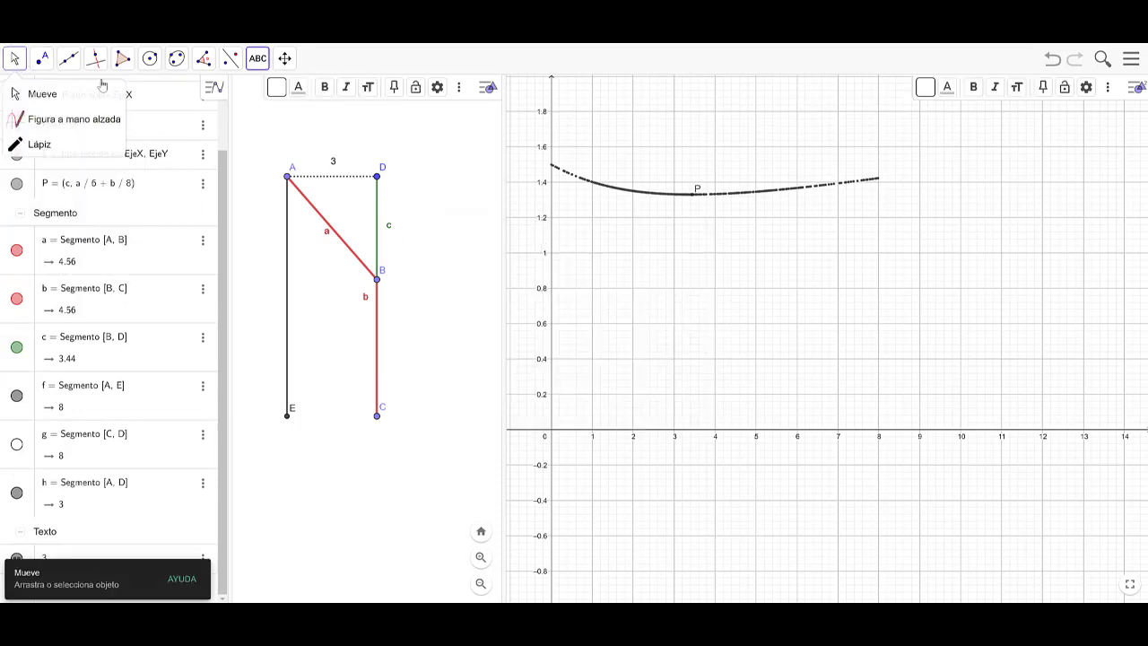
pyautogui.click(377, 215)
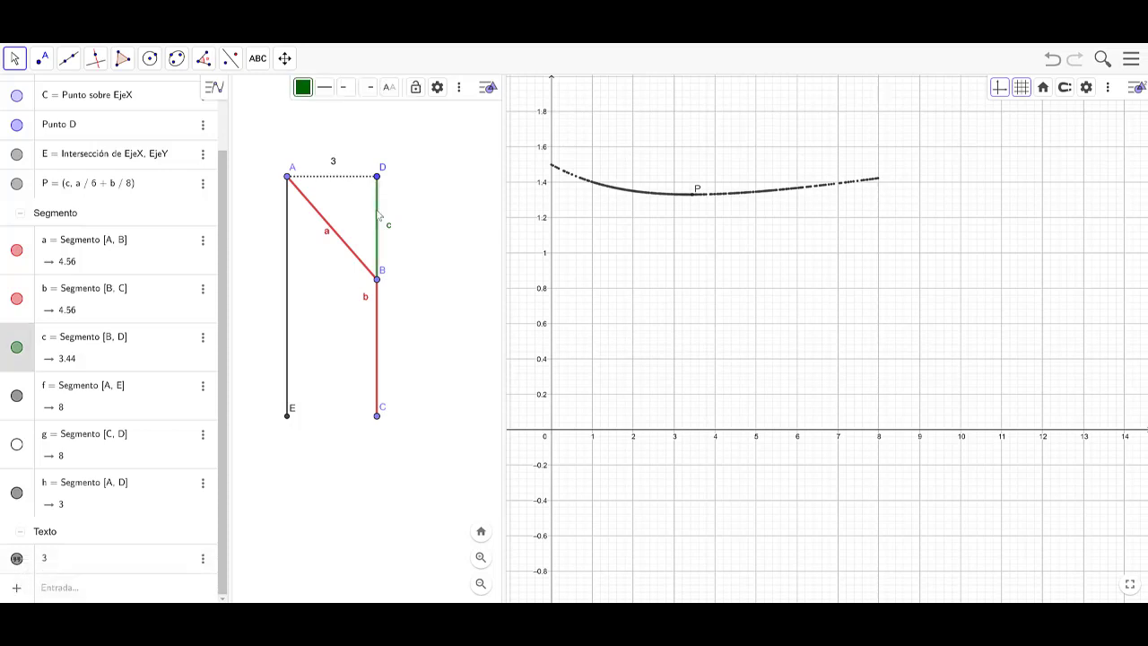
pyautogui.rightClick(377, 215)
pyautogui.click(416, 272)
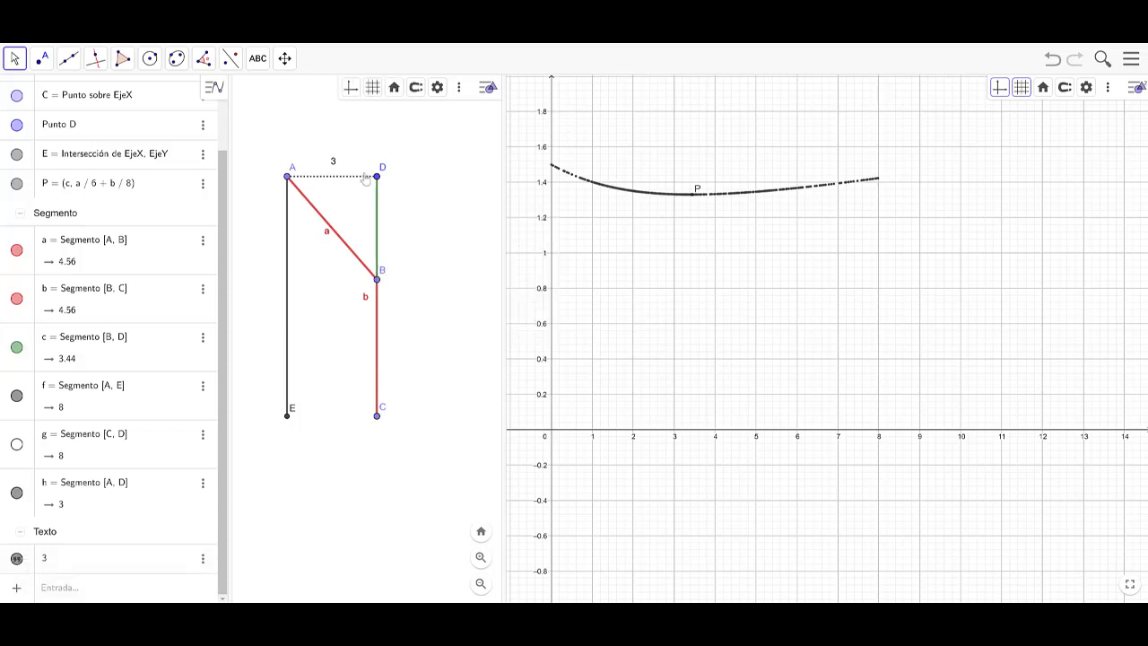
pyautogui.click(257, 59)
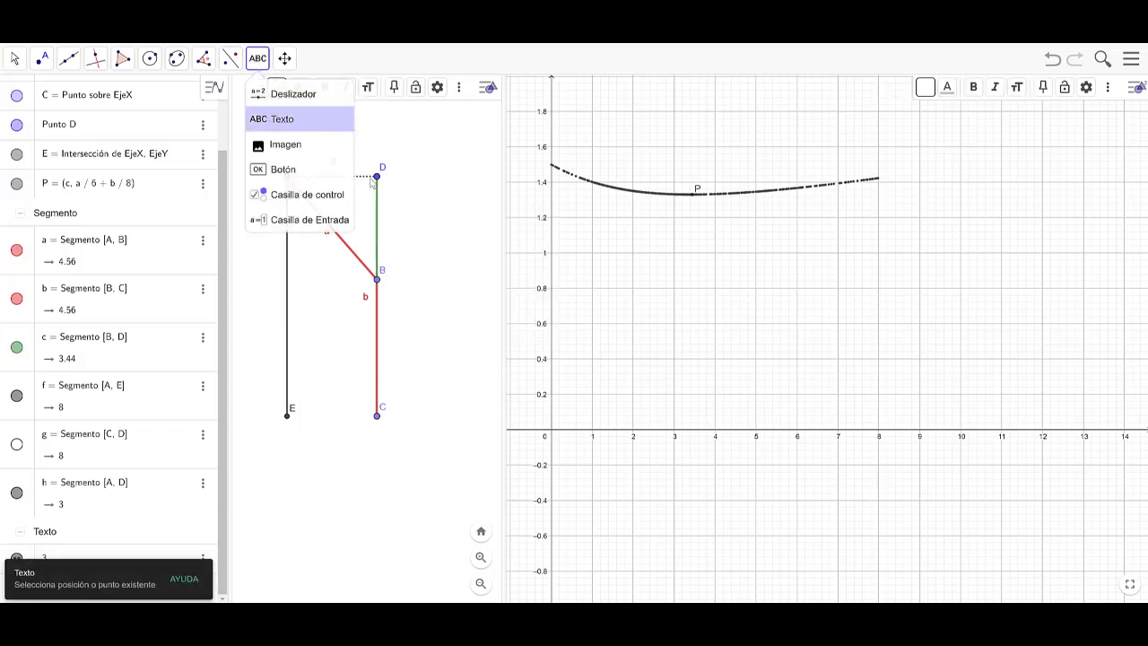
pyautogui.click(400, 224)
pyautogui.write('x')
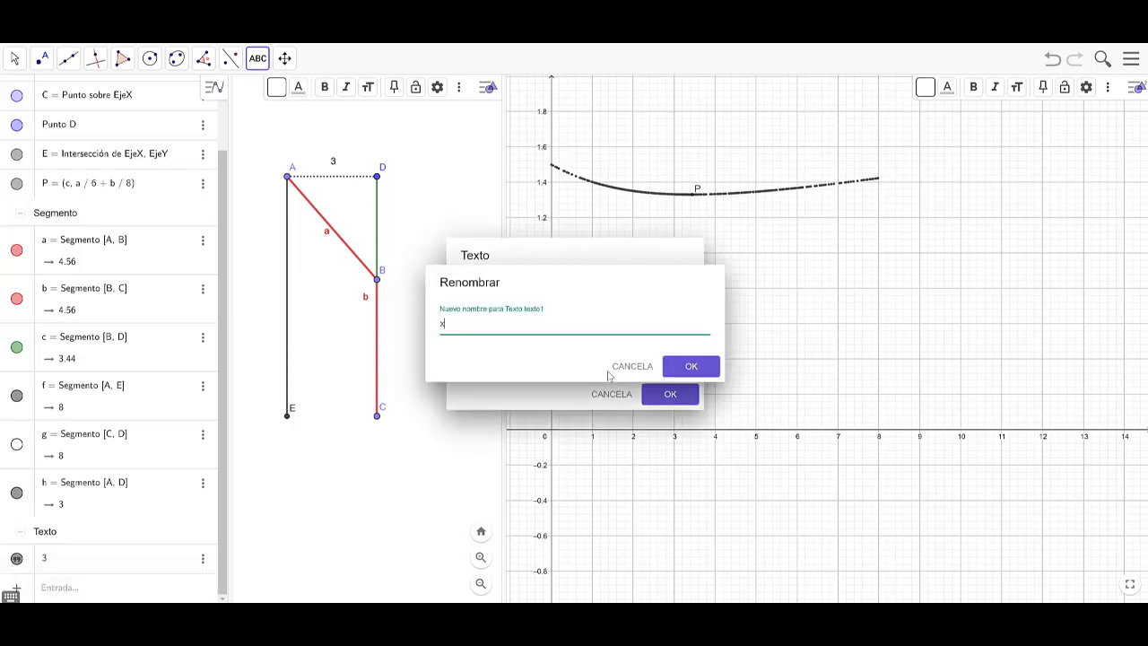
pyautogui.click(686, 368)
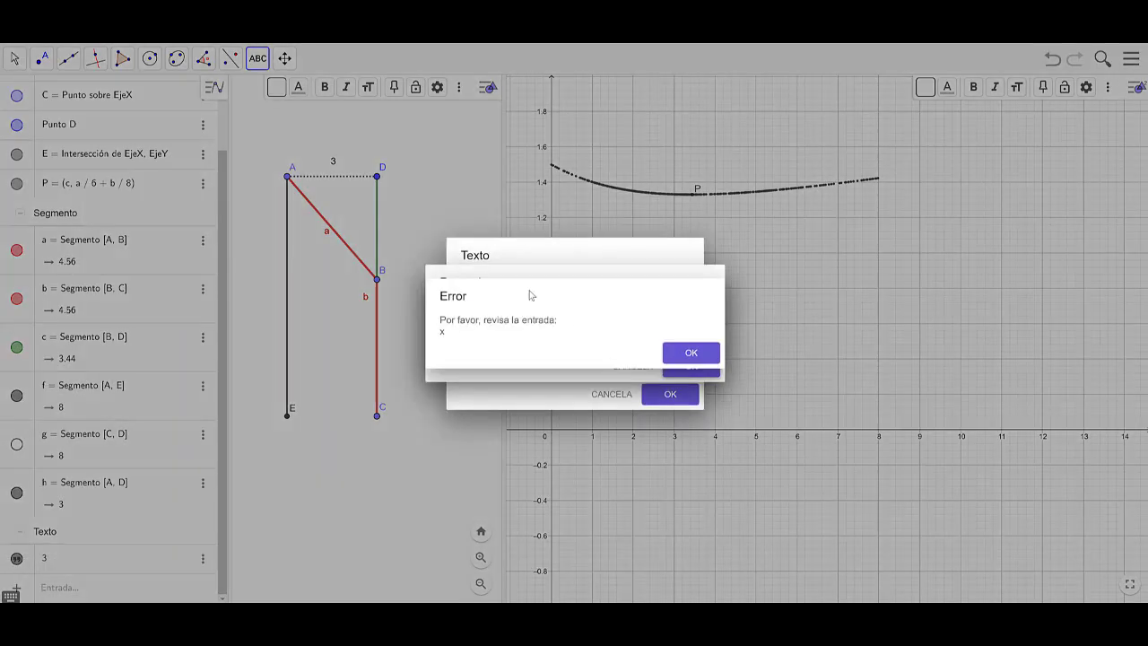
pyautogui.click(676, 350)
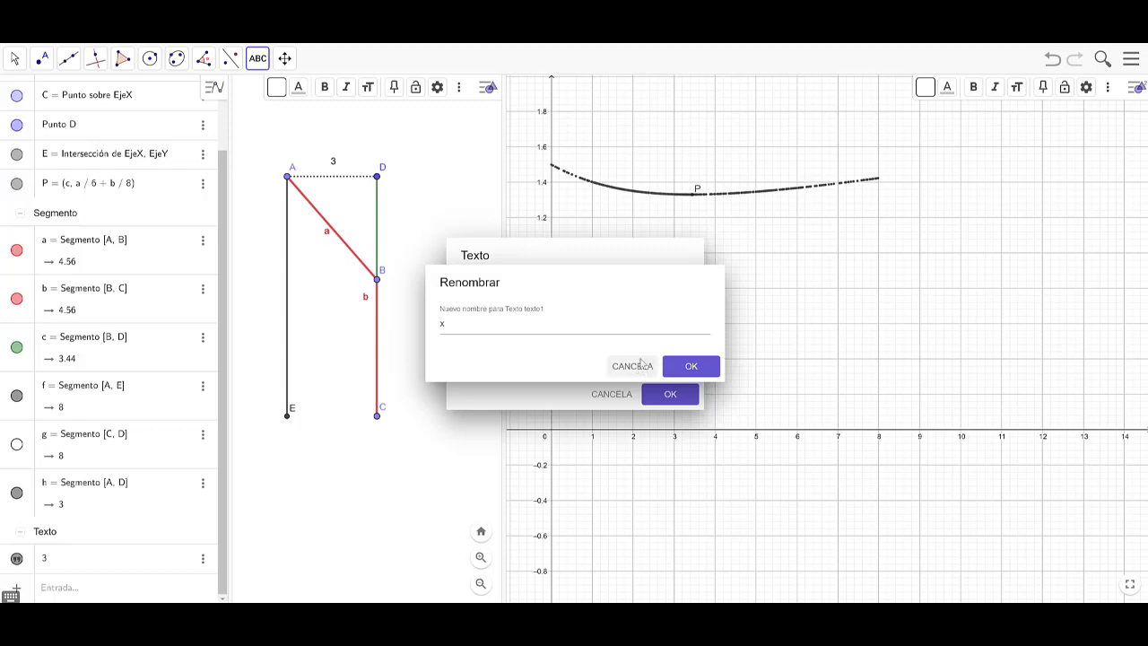
pyautogui.click(640, 364)
pyautogui.click(619, 395)
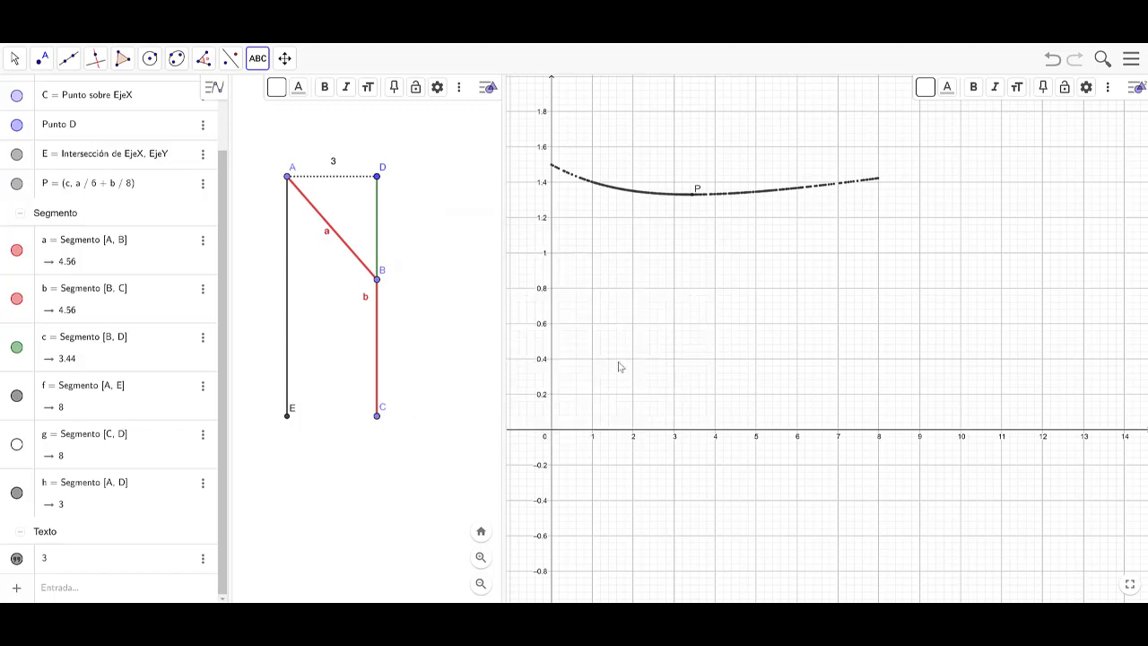
# Add the text "x" beside the green segment BD.
pyautogui.click(405, 216)
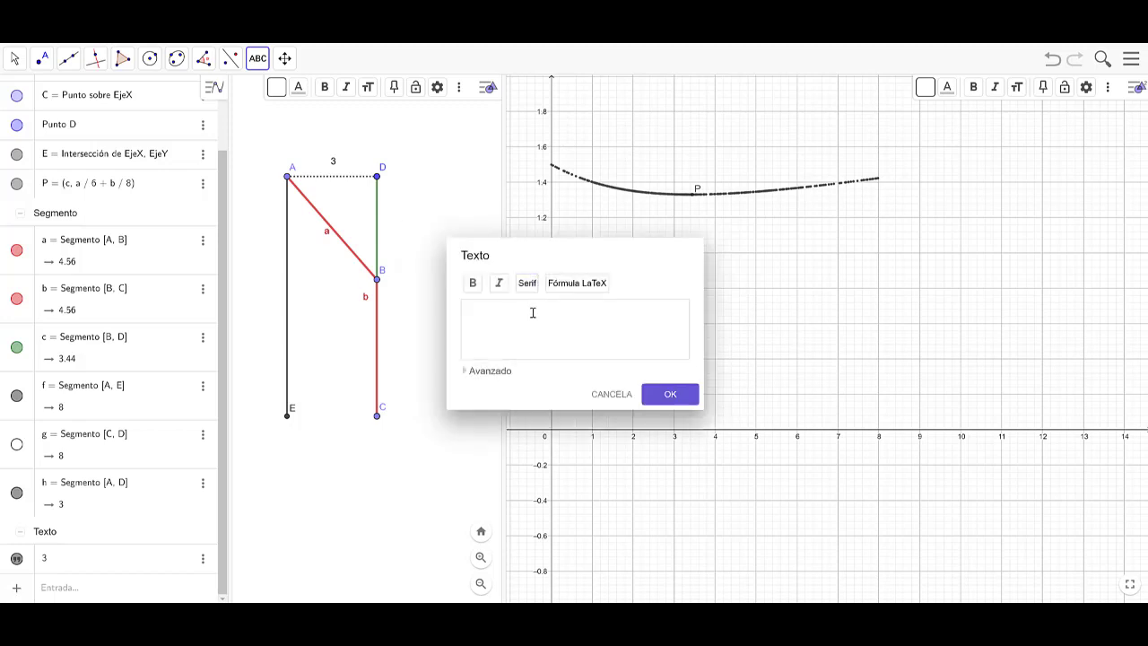
pyautogui.write('x')
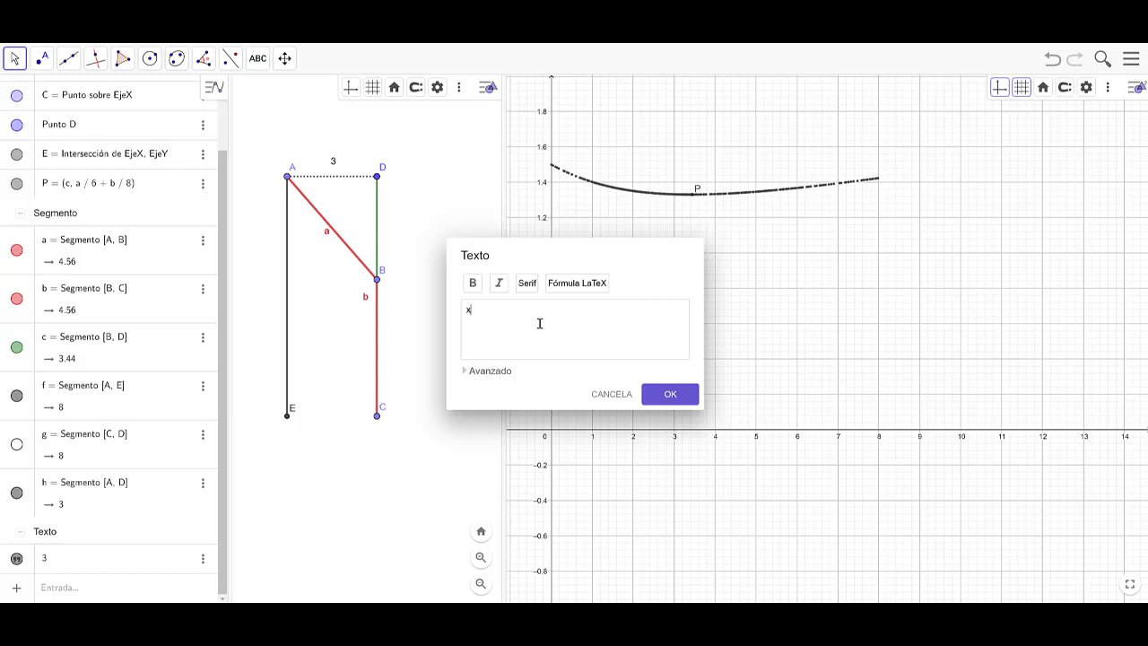
pyautogui.click(655, 395)
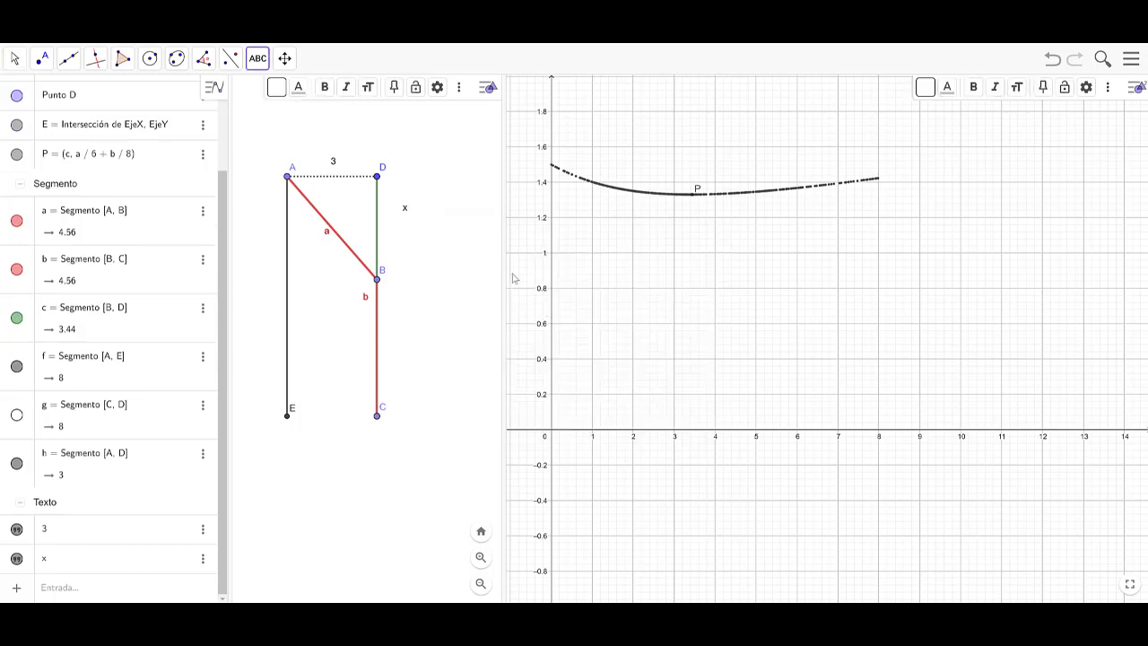
# Move the texts "3" and "x" closer to segments AD and BD, and shift label b to the middle of segment BC.
pyautogui.click(13, 57)
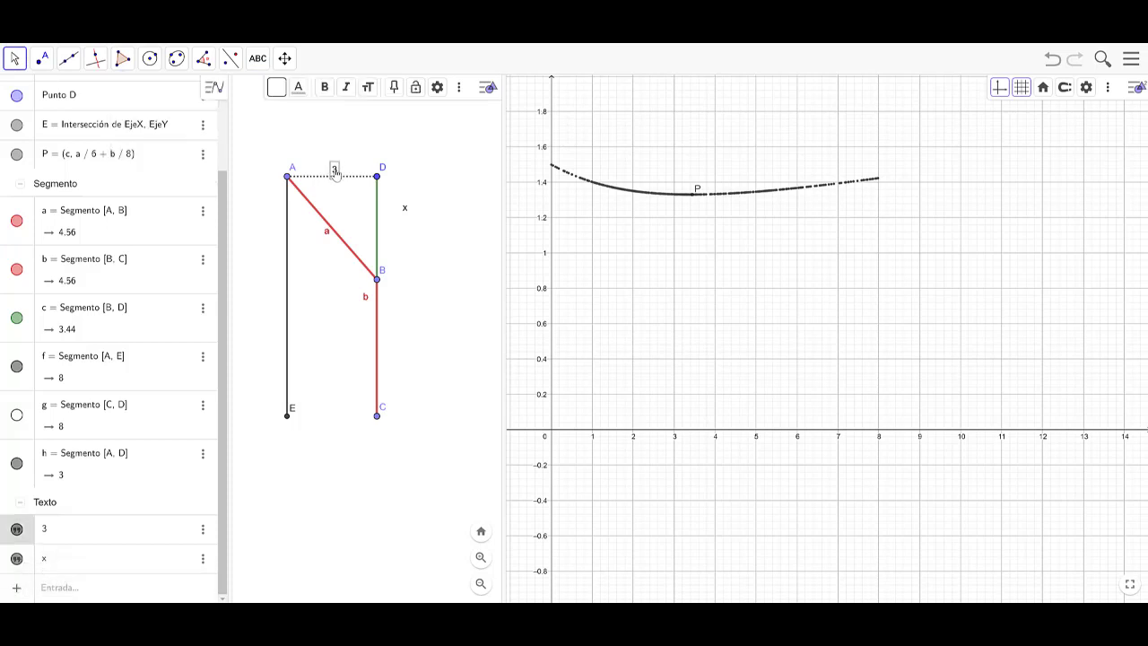
pyautogui.moveTo(401, 219); pyautogui.dragTo(385, 235)
pyautogui.click(428, 238)
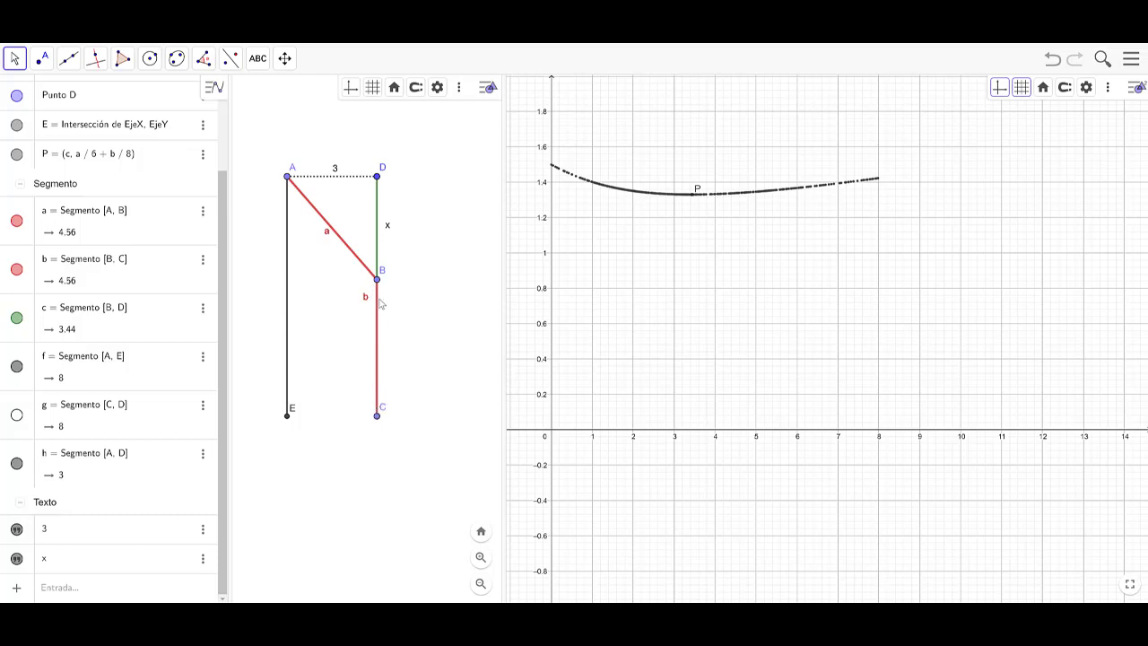
pyautogui.moveTo(366, 298); pyautogui.dragTo(368, 341)
# Write a new expression in the algebra input: sqrt(3^2+x^2)/5 + 8/8.
pyautogui.click(166, 590)
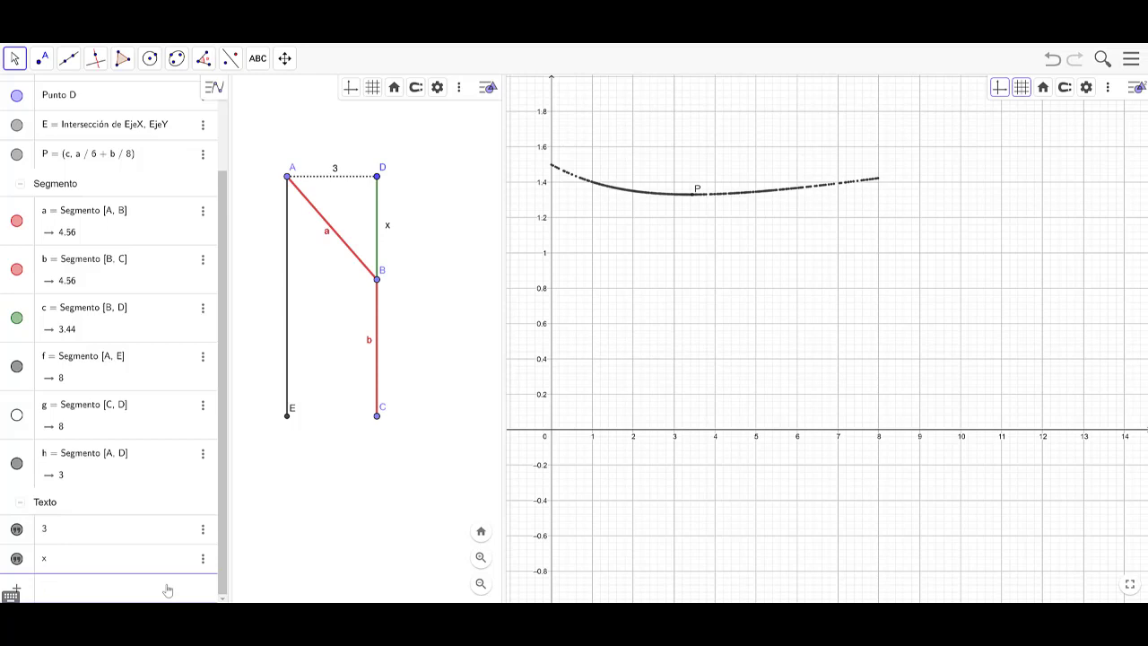
pyautogui.write('sqr')
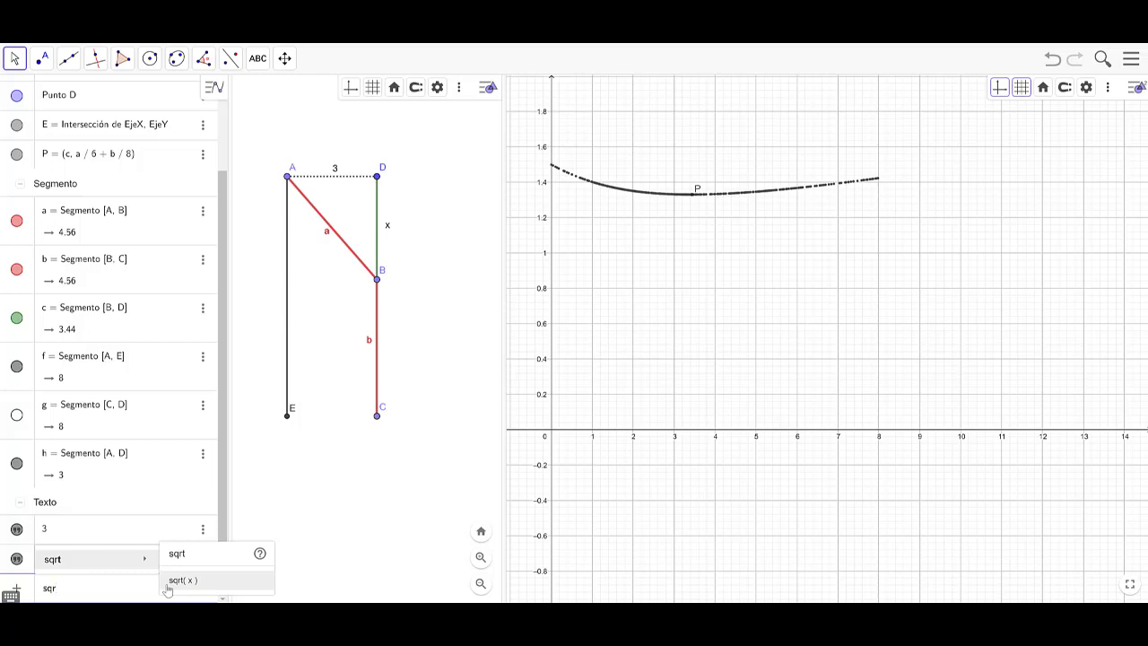
pyautogui.click(180, 581)
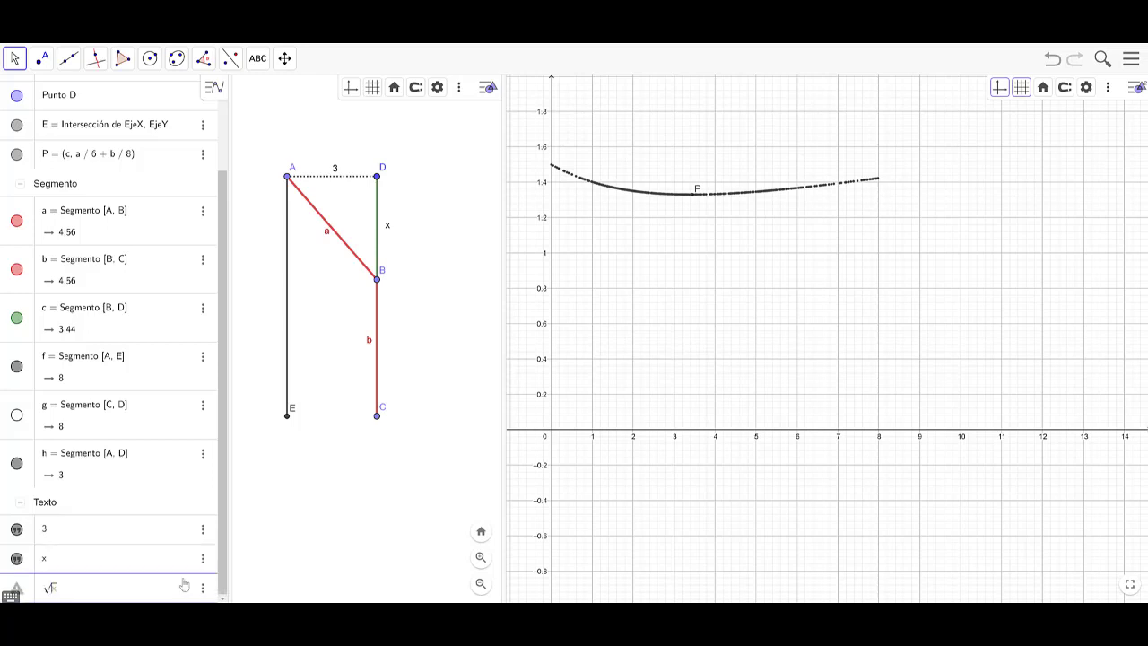
pyautogui.write('3')
pyautogui.write('^2')
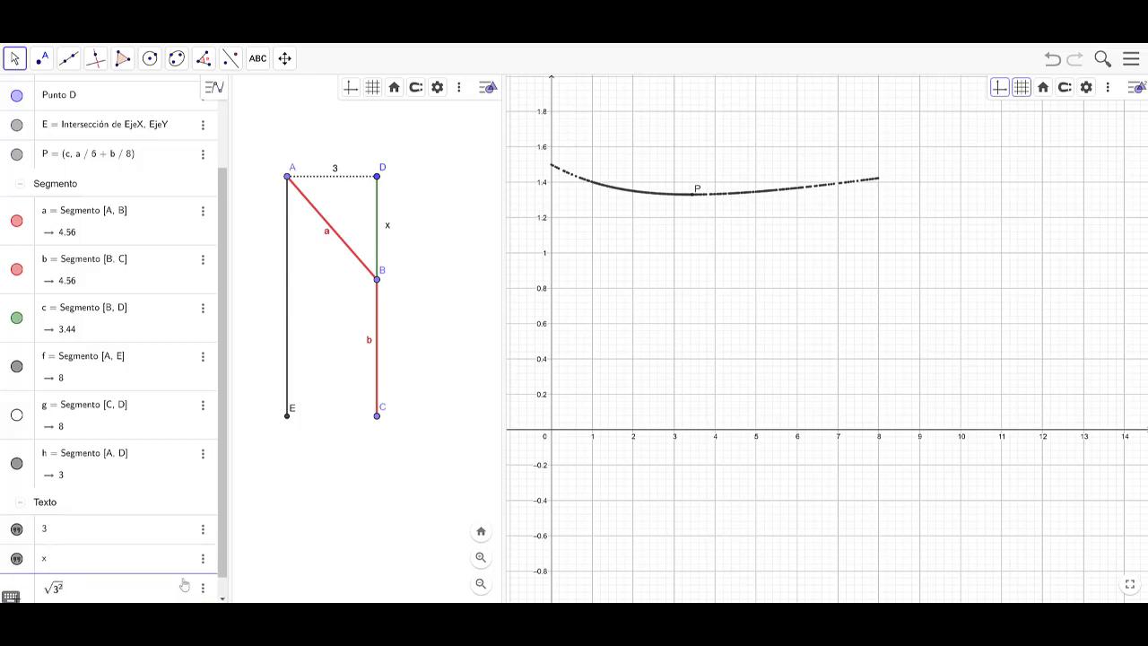
pyautogui.write('+x^2')
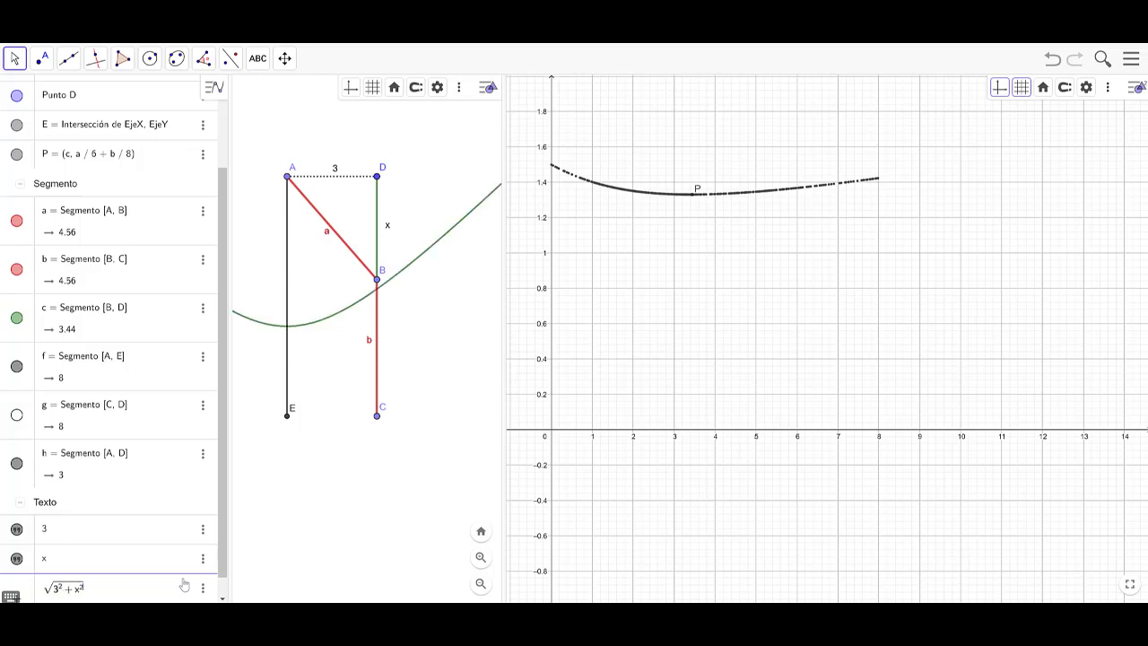
pyautogui.write('/')
pyautogui.press('BackSpace')
pyautogui.write('/5')
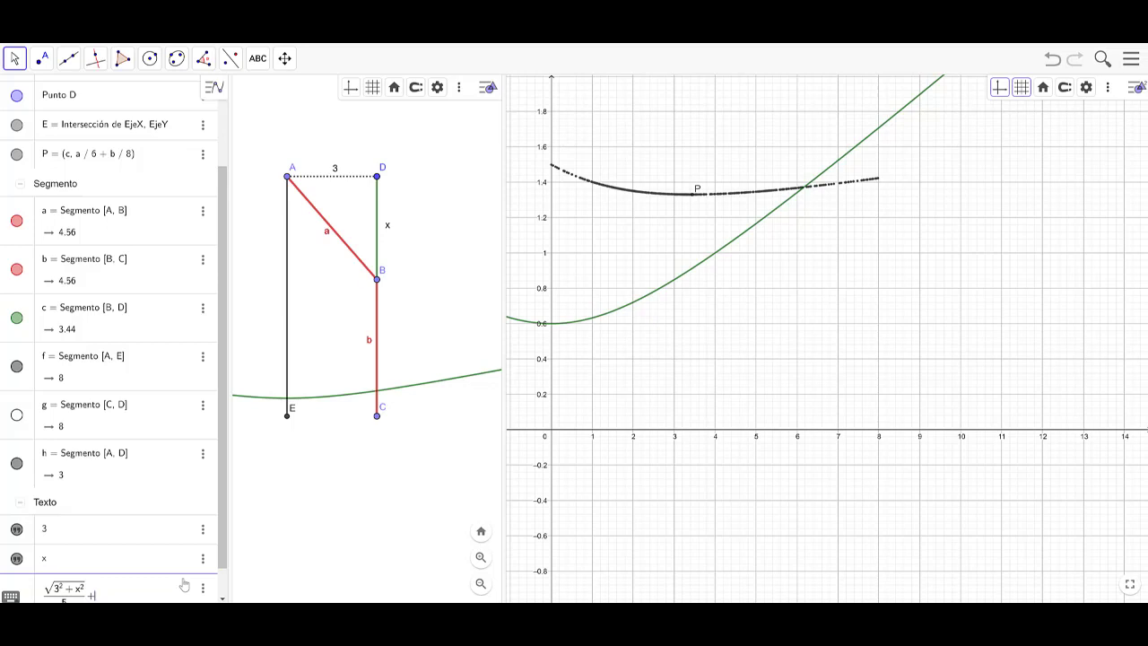
pyautogui.write('+ 8')
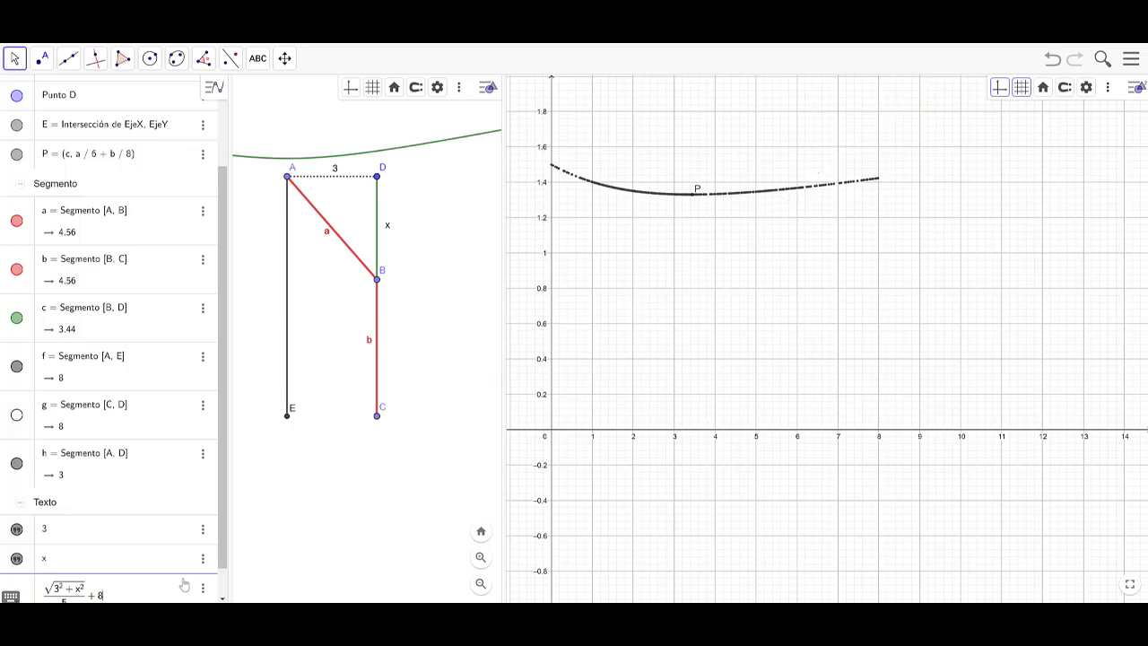
pyautogui.write('/')
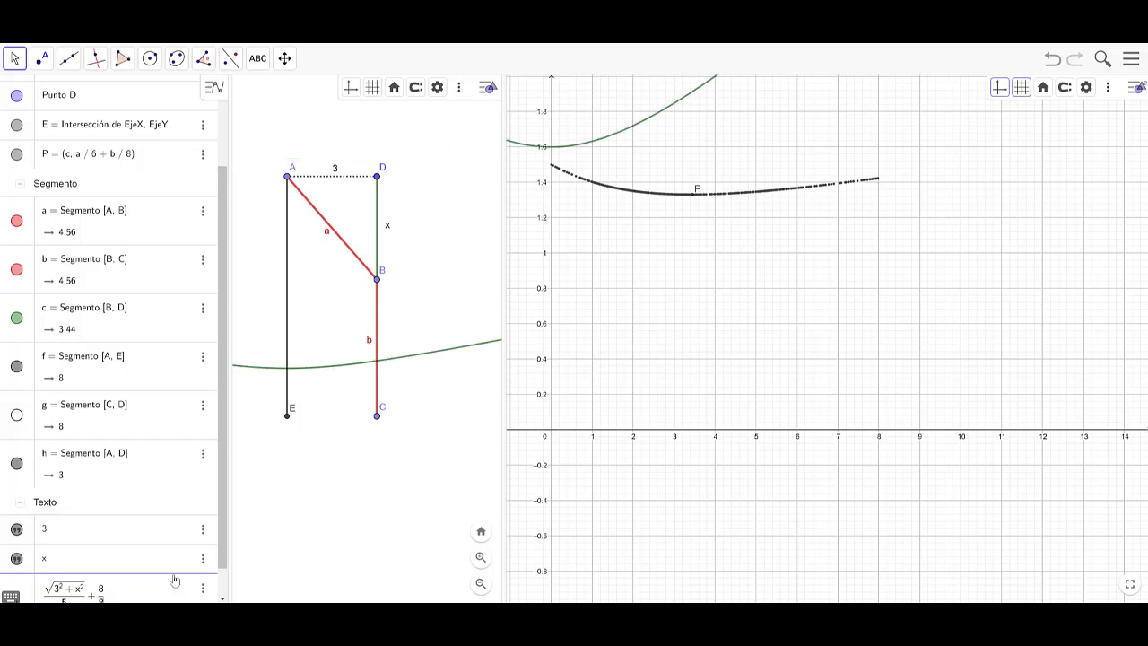
# Correct the first denominator to 6 and the second numerator to 8-x, and create the function sqrt(3^2+x^2)/6 + (8-x)/8.
pyautogui.scroll(-1, 167, 545)
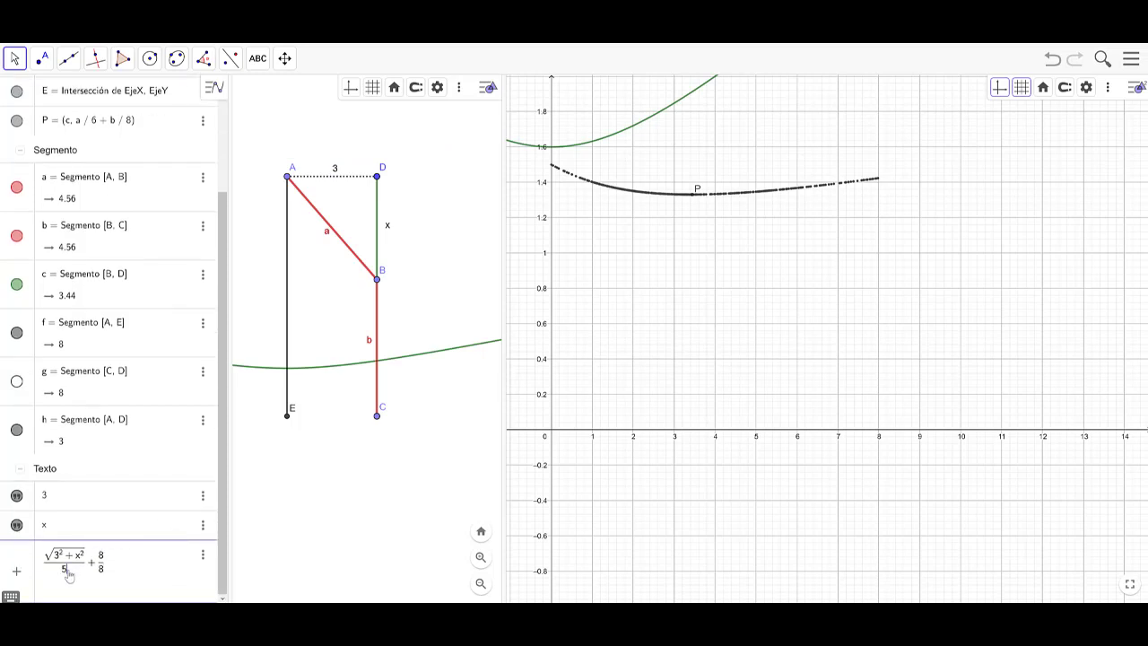
pyautogui.press('BackSpace')
pyautogui.write('6')
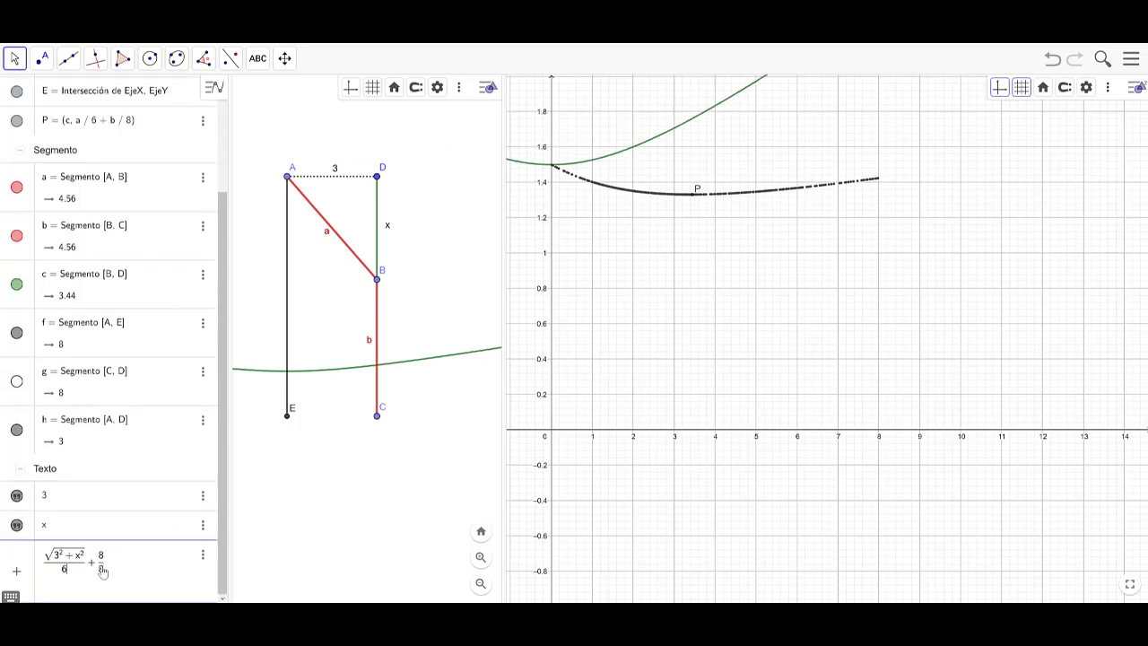
pyautogui.click(103, 557)
pyautogui.press('BackSpace')
pyautogui.write('-x')
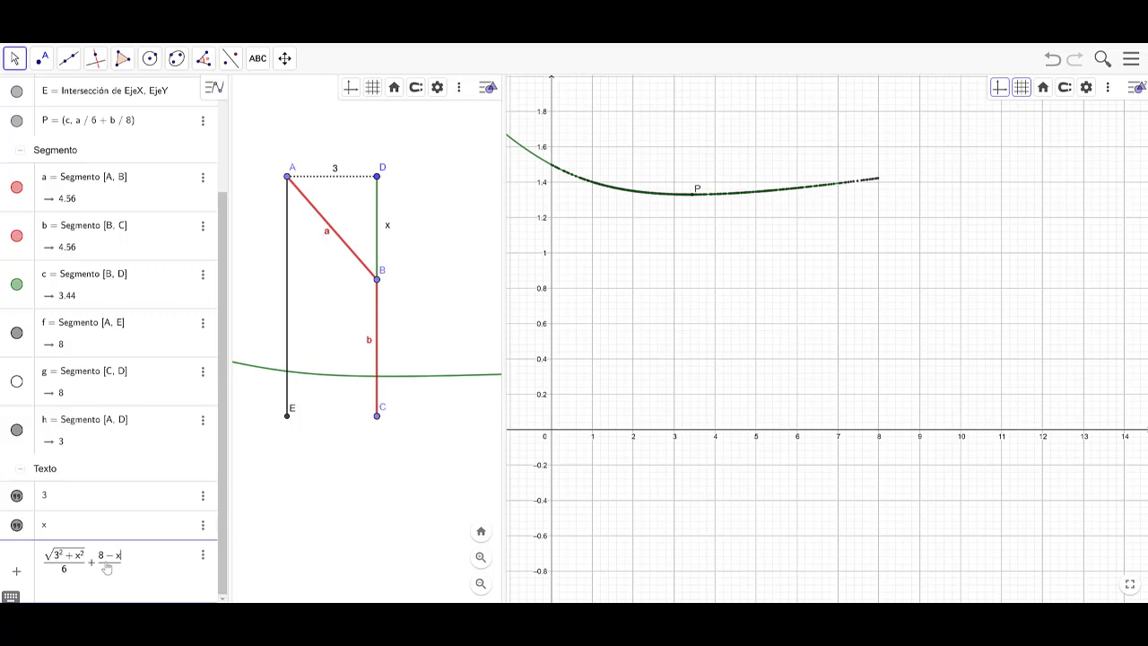
pyautogui.press('Return')
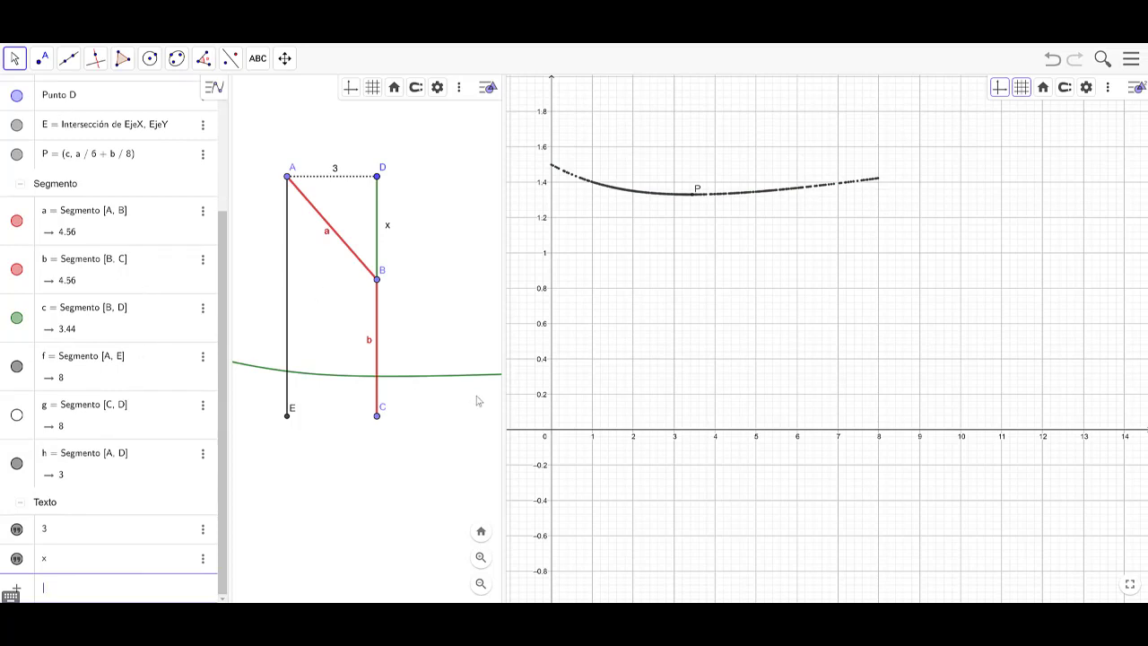
# Set the travel-time function to appear in Vista Gráfica 2 instead of Vista Gráfica, and close its properties.
pyautogui.click(459, 376)
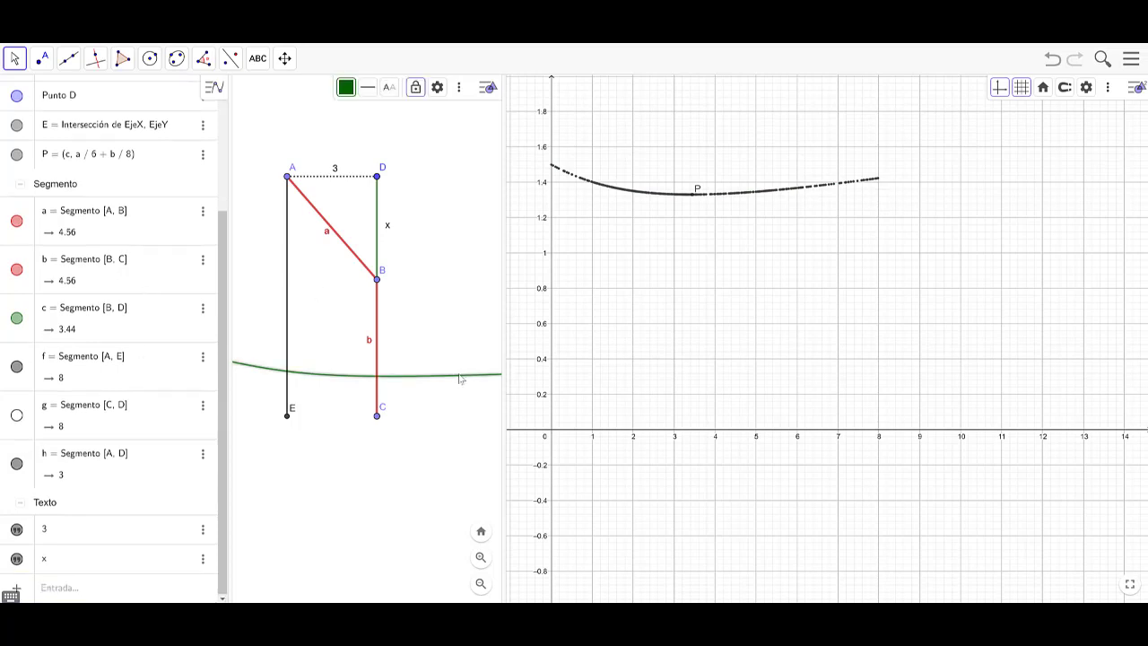
pyautogui.rightClick(460, 376)
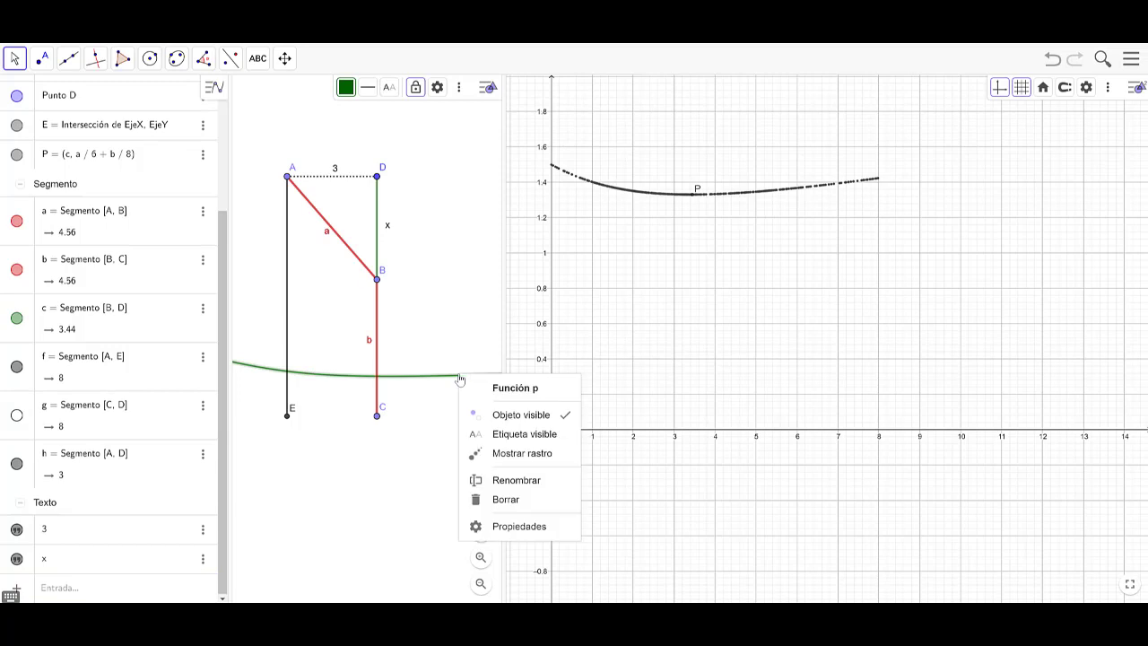
pyautogui.click(522, 525)
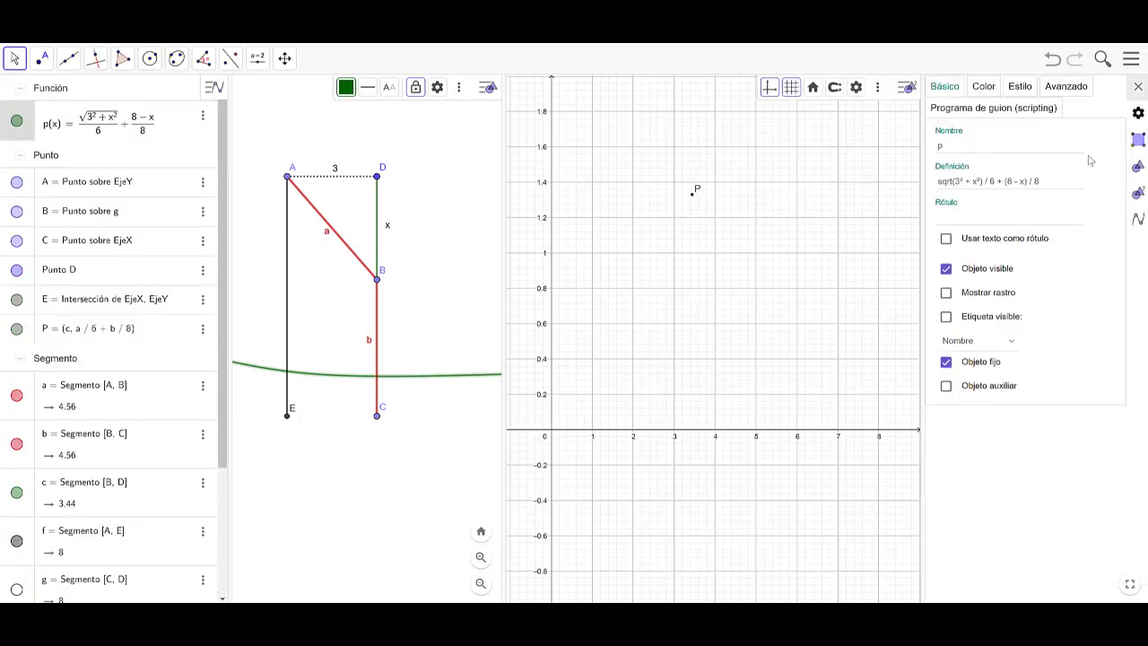
pyautogui.click(1064, 87)
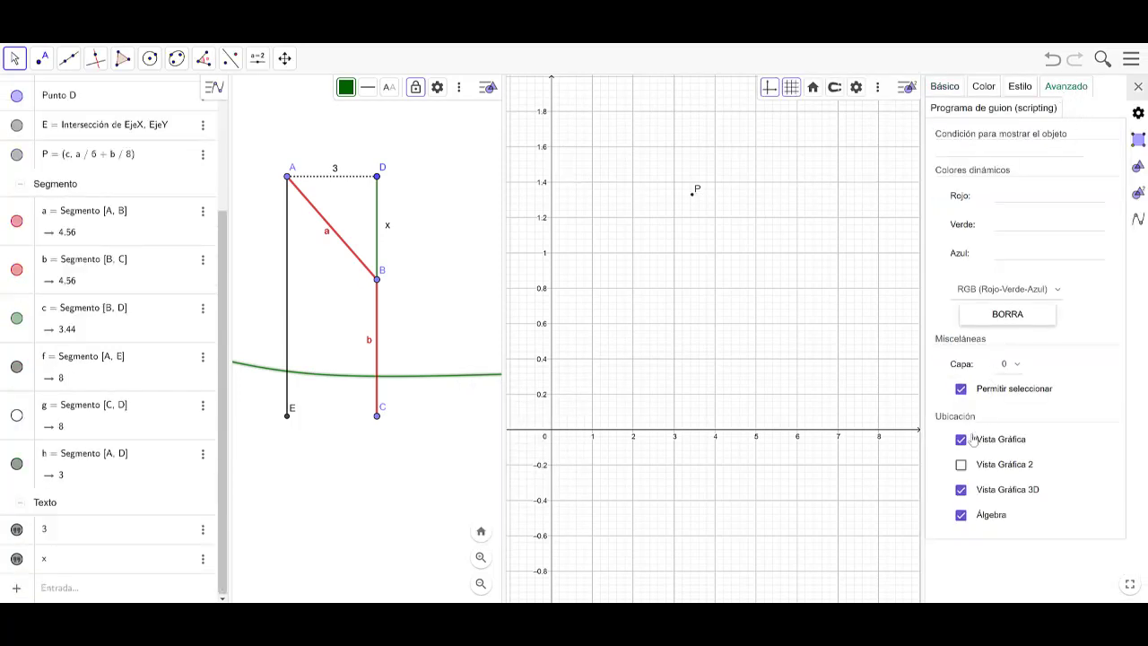
pyautogui.click(961, 464)
pyautogui.click(960, 465)
pyautogui.click(961, 439)
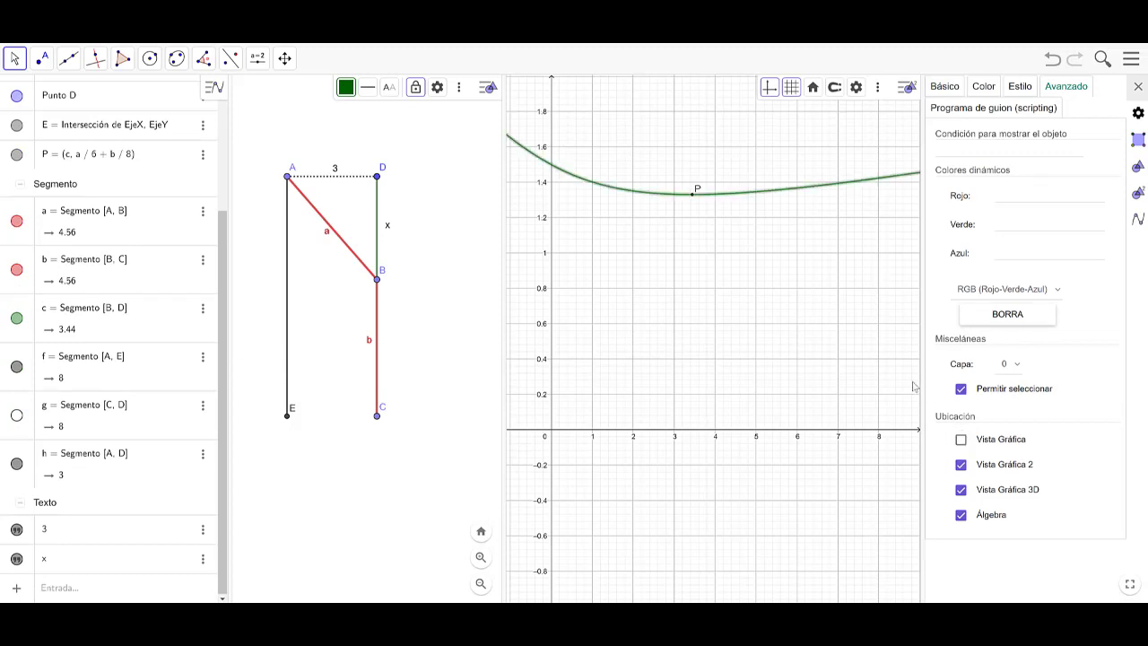
pyautogui.click(835, 343)
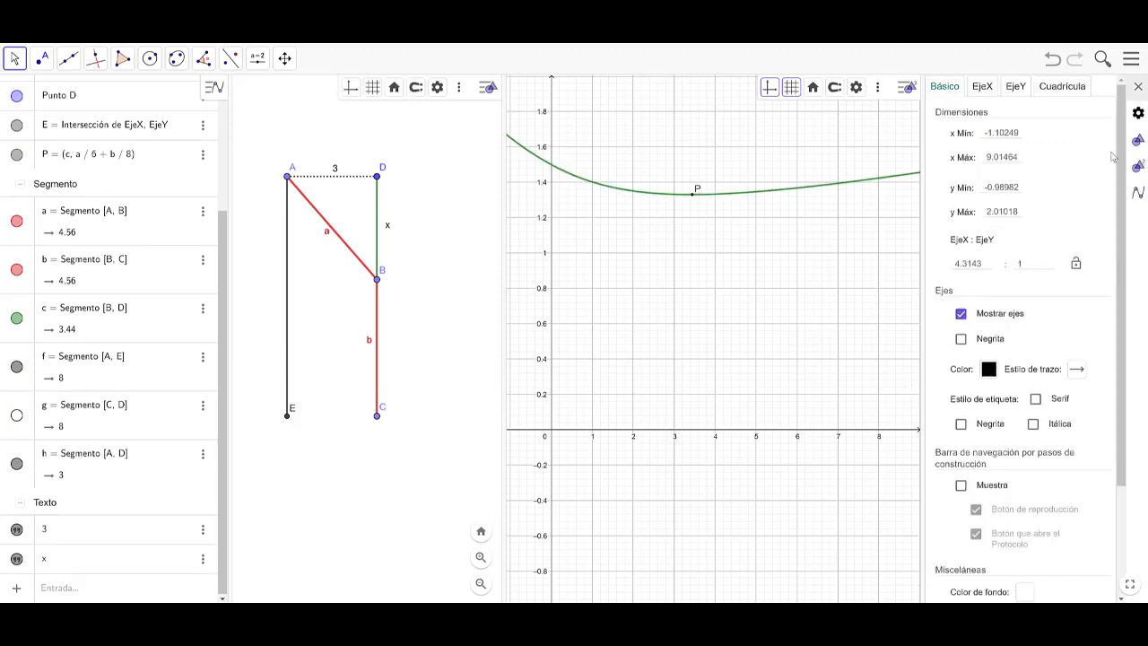
pyautogui.click(1139, 87)
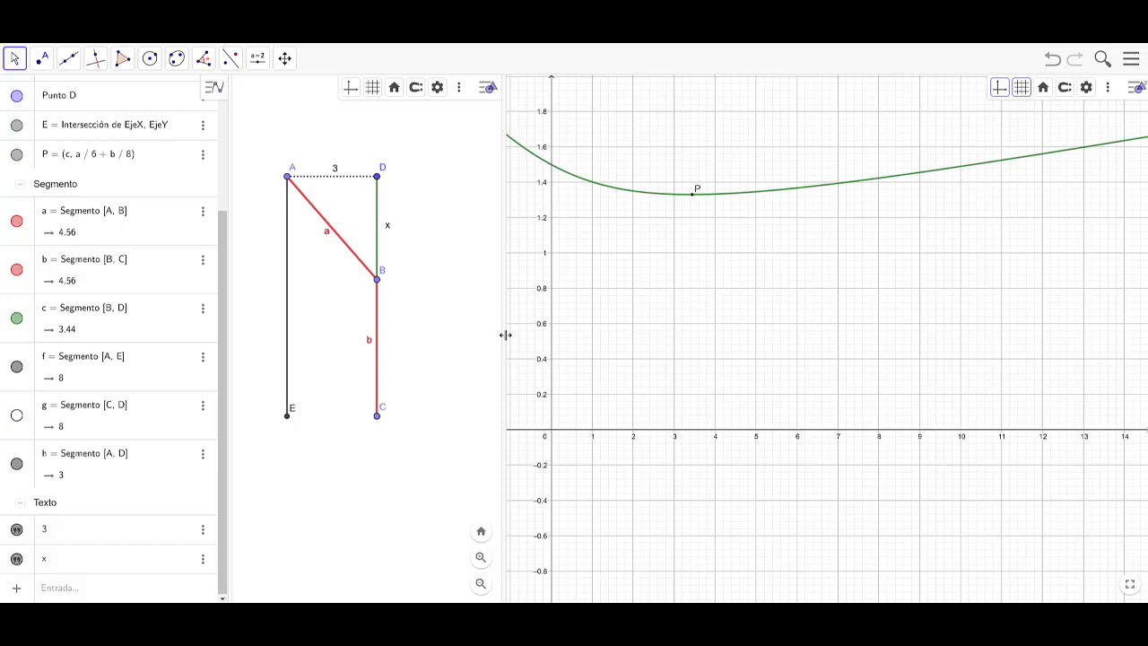
# Widen the first graphics view and slide point B toward D until segment BD measures about 2.74.
pyautogui.moveTo(525, 332); pyautogui.dragTo(608, 328)
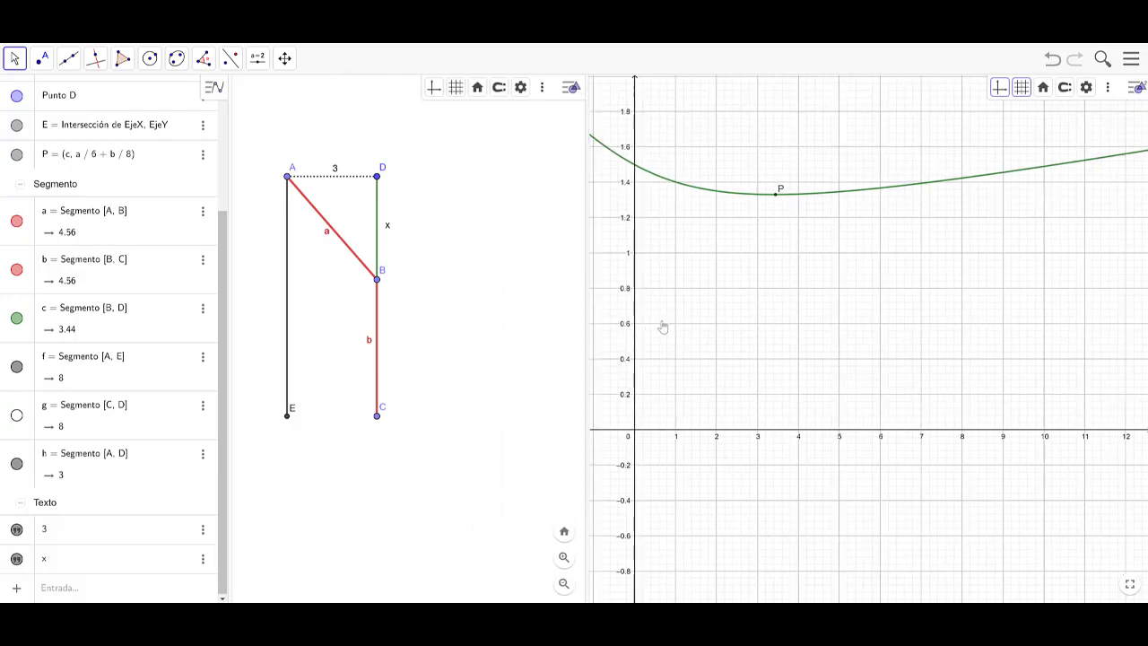
pyautogui.click(378, 281)
pyautogui.moveTo(378, 281); pyautogui.dragTo(377, 281)
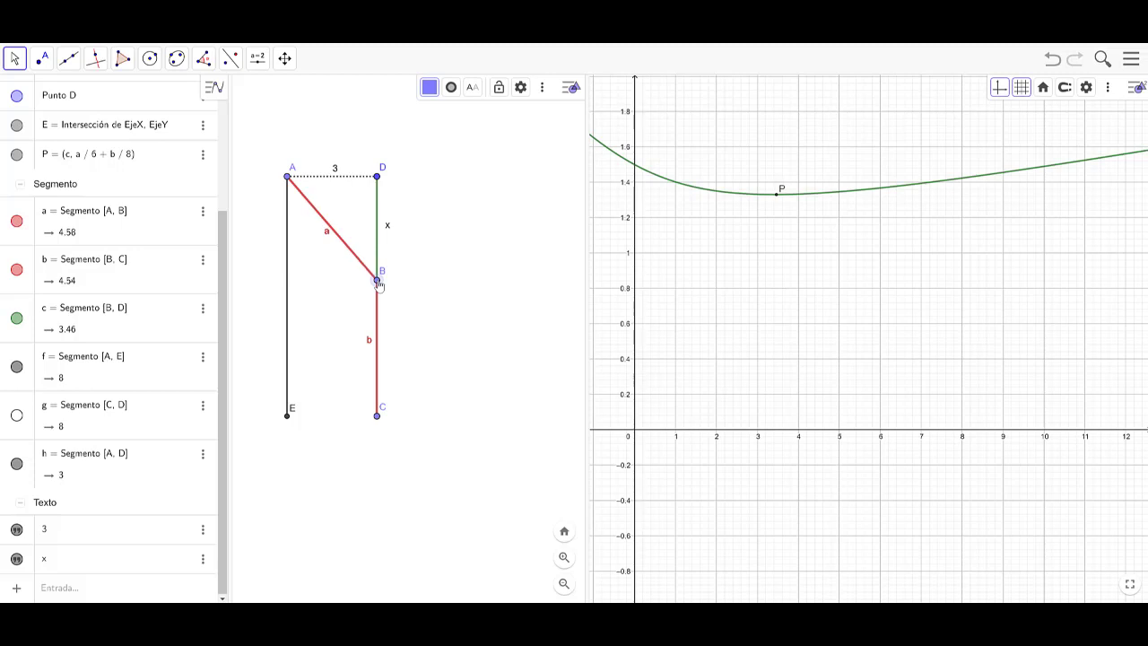
pyautogui.moveTo(378, 281)
pyautogui.mouseDown()
pyautogui.moveTo(375, 214)
pyautogui.moveTo(378, 332)
pyautogui.moveTo(392, 362)
pyautogui.moveTo(392, 232)
pyautogui.moveTo(380, 262)
pyautogui.mouseUp()
pyautogui.moveTo(714, 314); pyautogui.dragTo(718, 325)
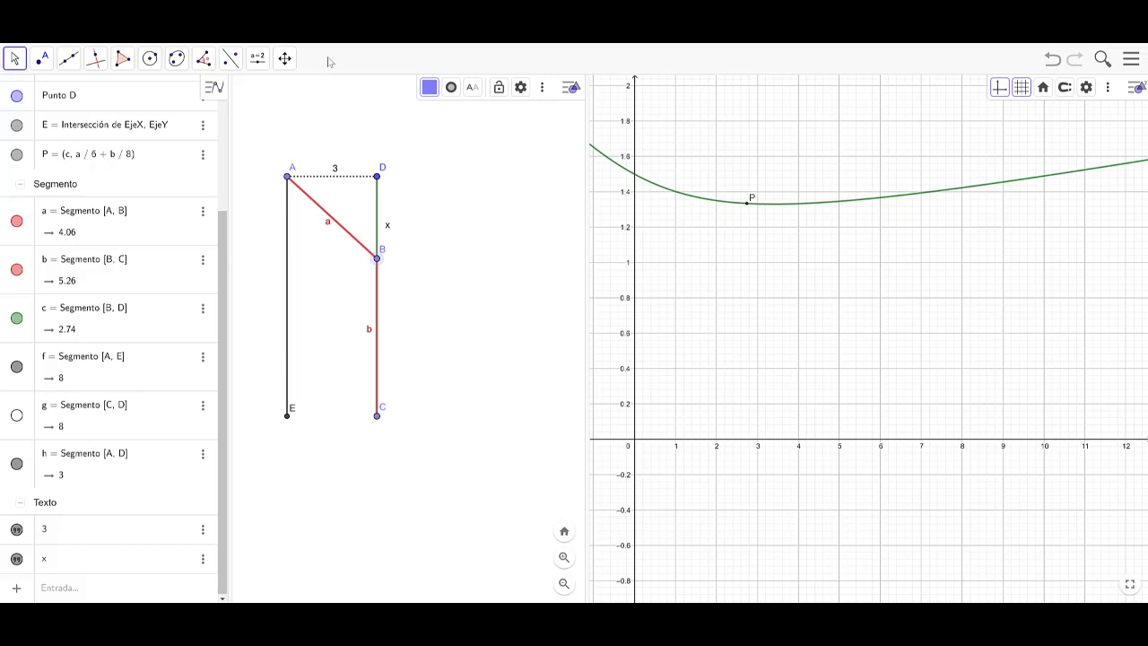
# Find the extremum of the travel-time function p(x) in the second view with the Extremos tool.
pyautogui.scroll(3, 162, 200)
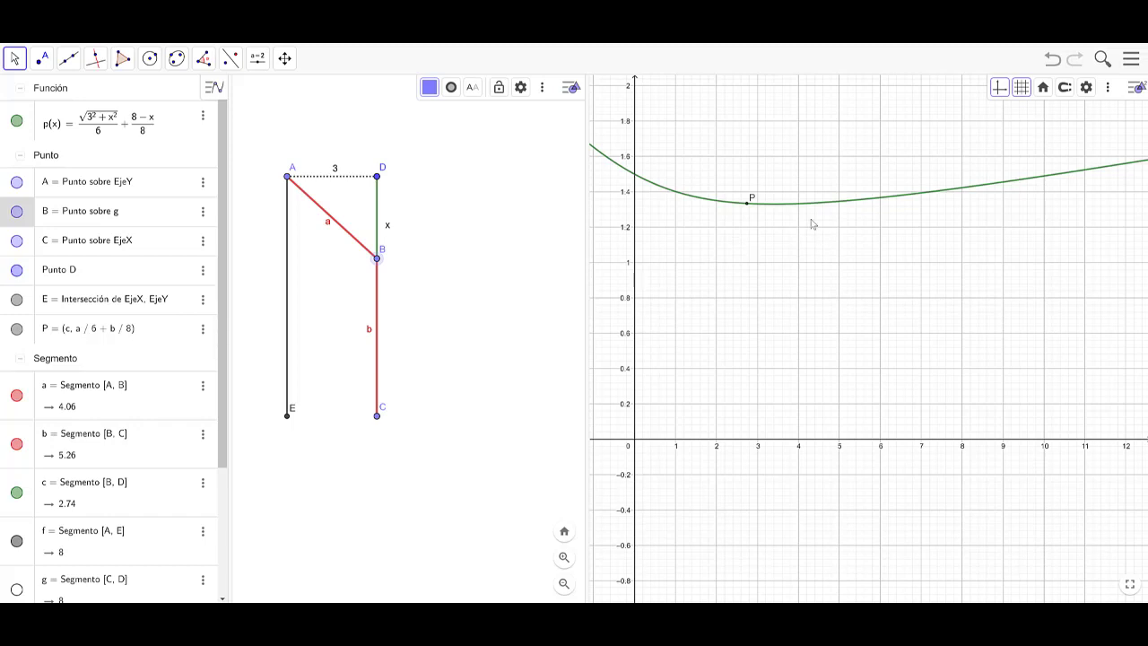
pyautogui.click(43, 61)
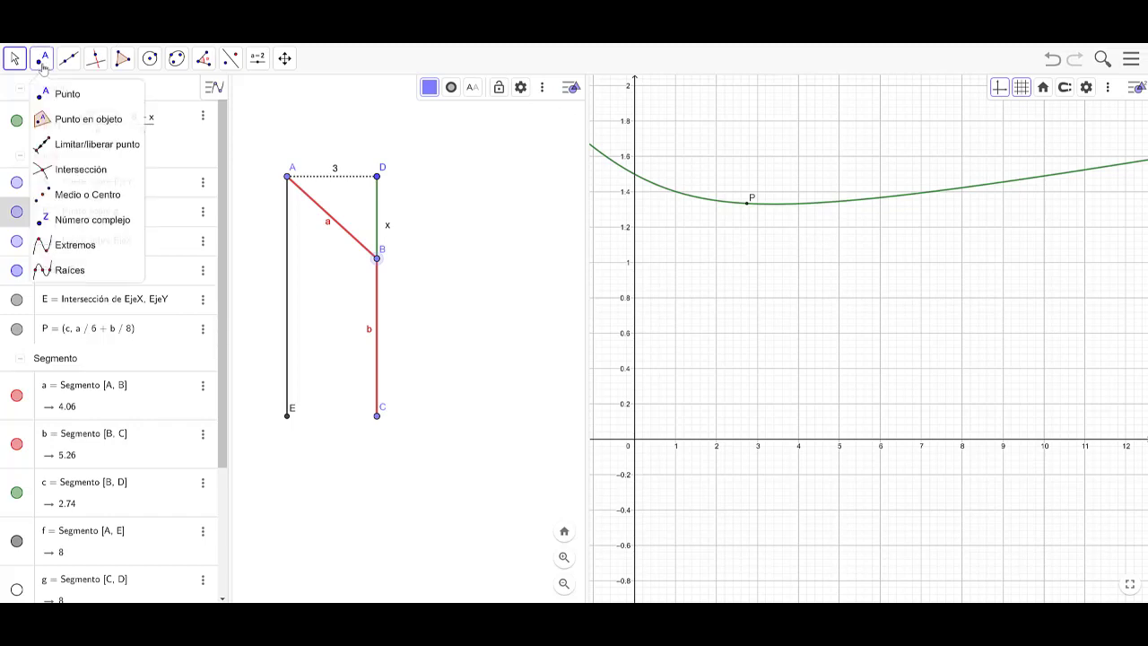
pyautogui.click(95, 254)
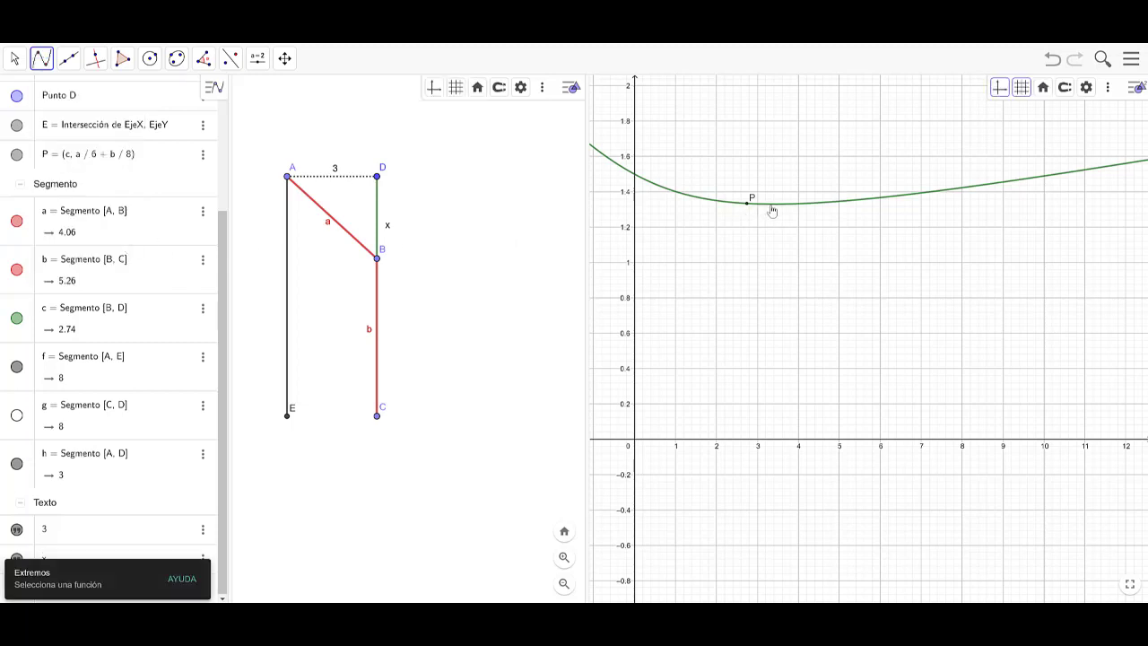
pyautogui.click(775, 212)
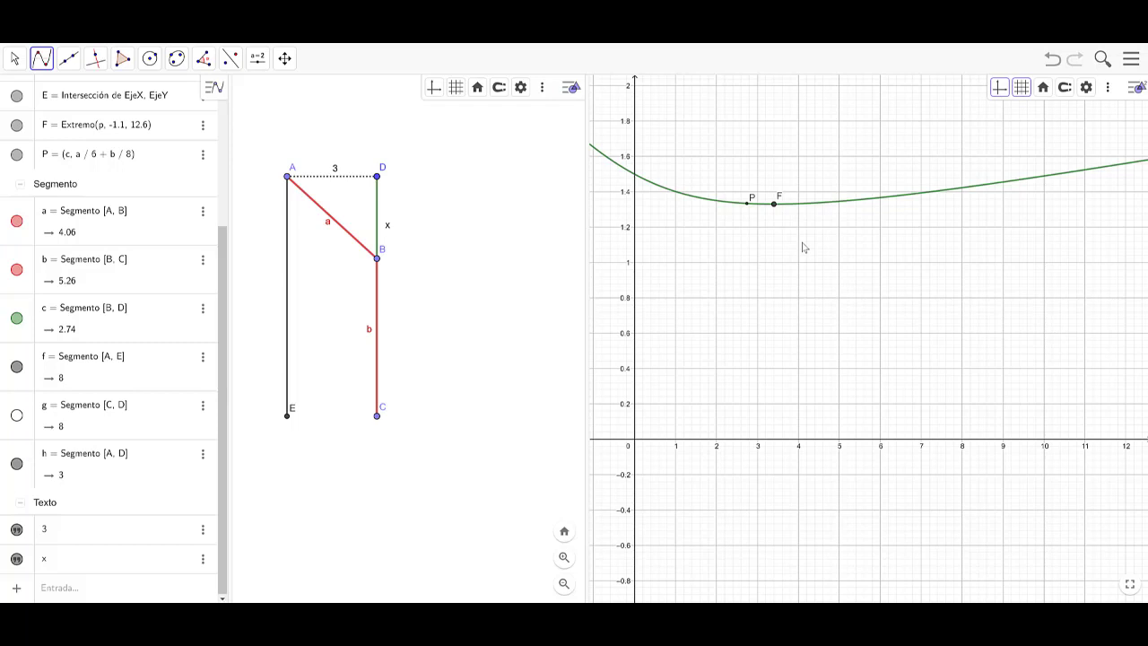
# Return to the Mueve tool and rename the extremum point on the curve as M.
pyautogui.click(12, 59)
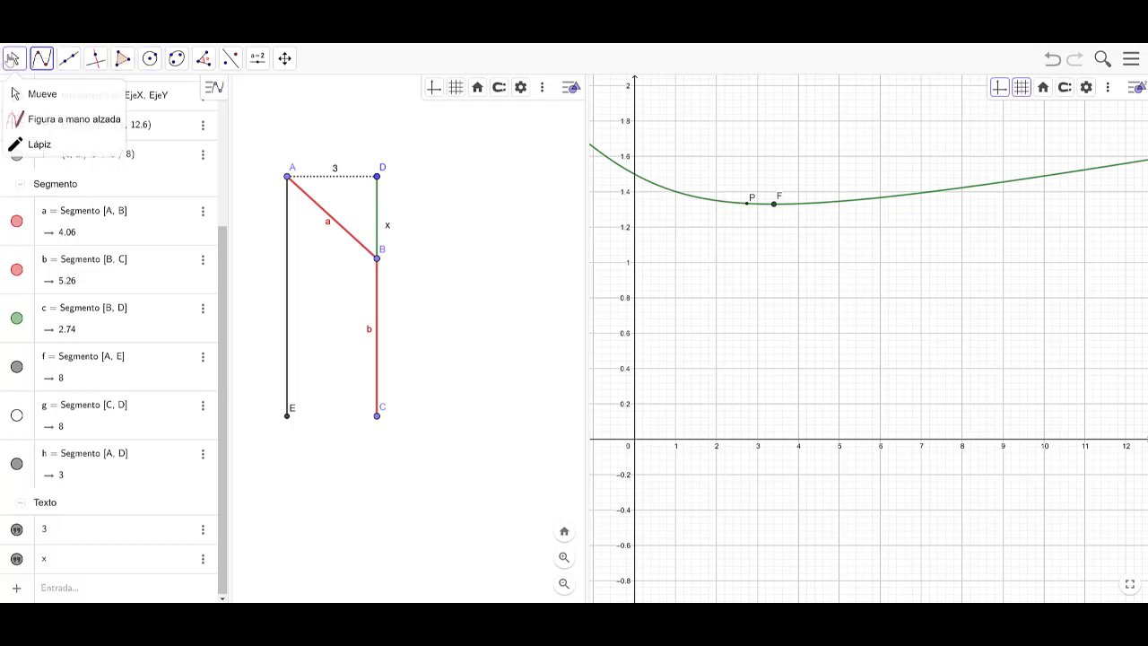
pyautogui.click(68, 59)
pyautogui.press('Escape')
pyautogui.click(775, 206)
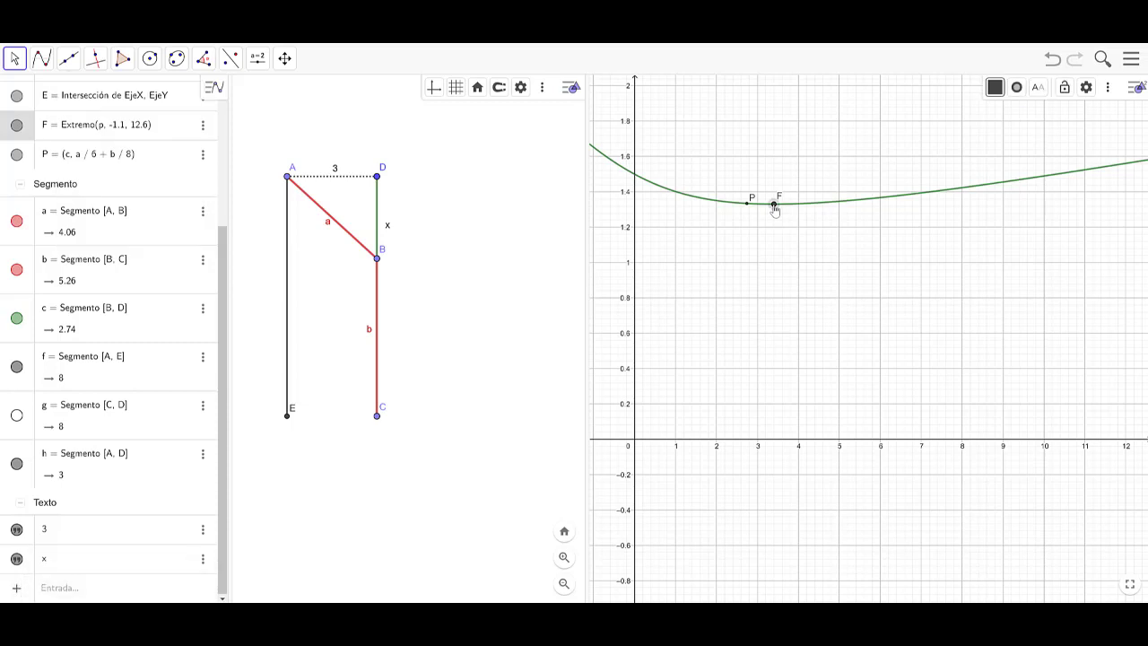
pyautogui.rightClick(775, 205)
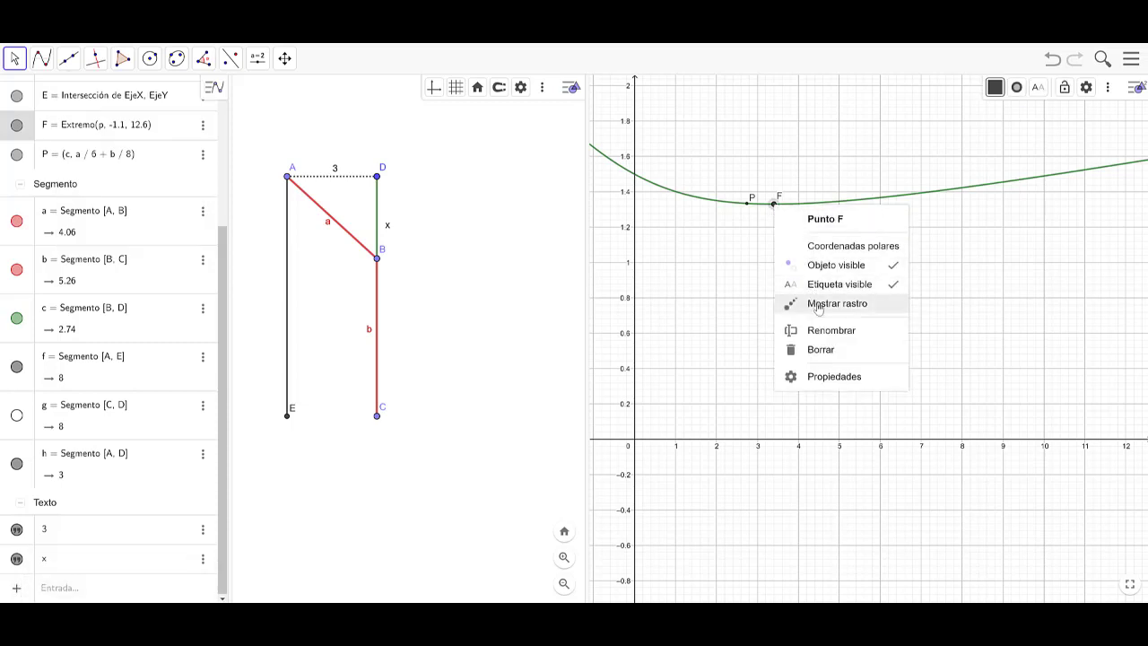
pyautogui.click(820, 331)
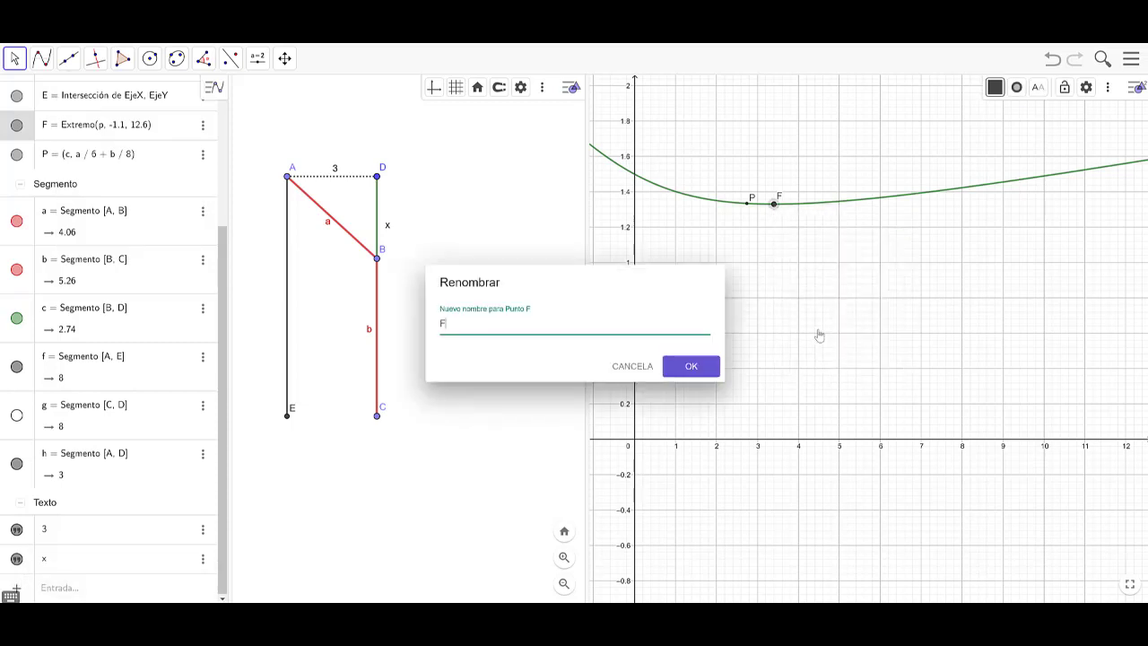
pyautogui.press('BackSpace')
pyautogui.write('M')
pyautogui.click(692, 366)
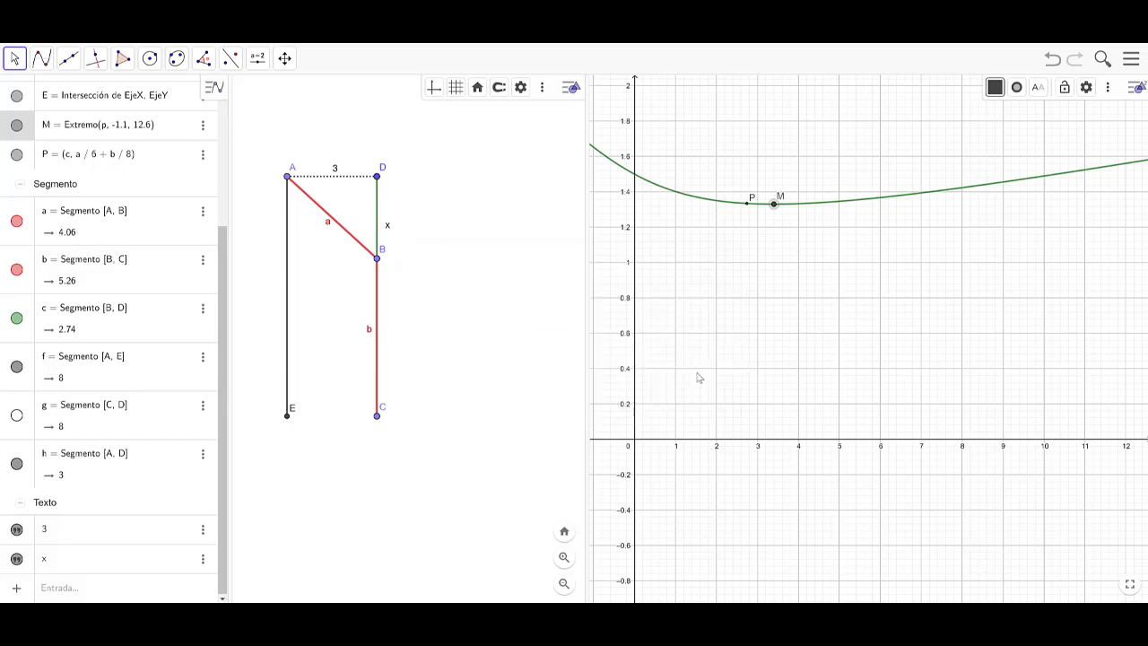
# Examine extremum point M on the curve and its definition in the algebra list.
pyautogui.click(792, 294)
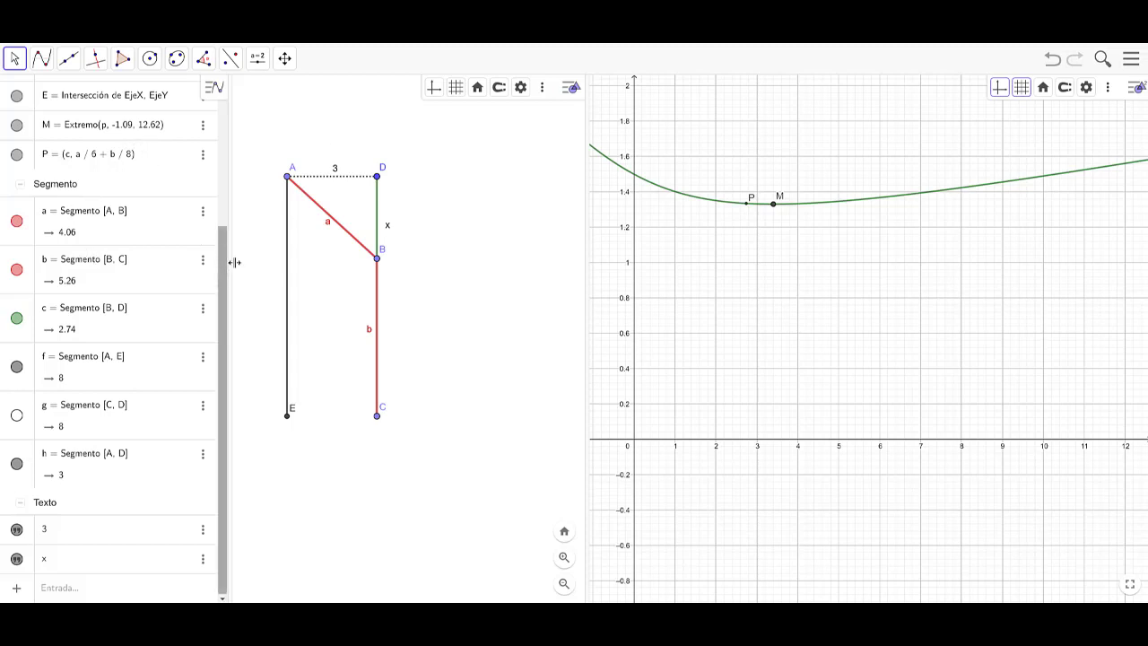
pyautogui.click(30, 137)
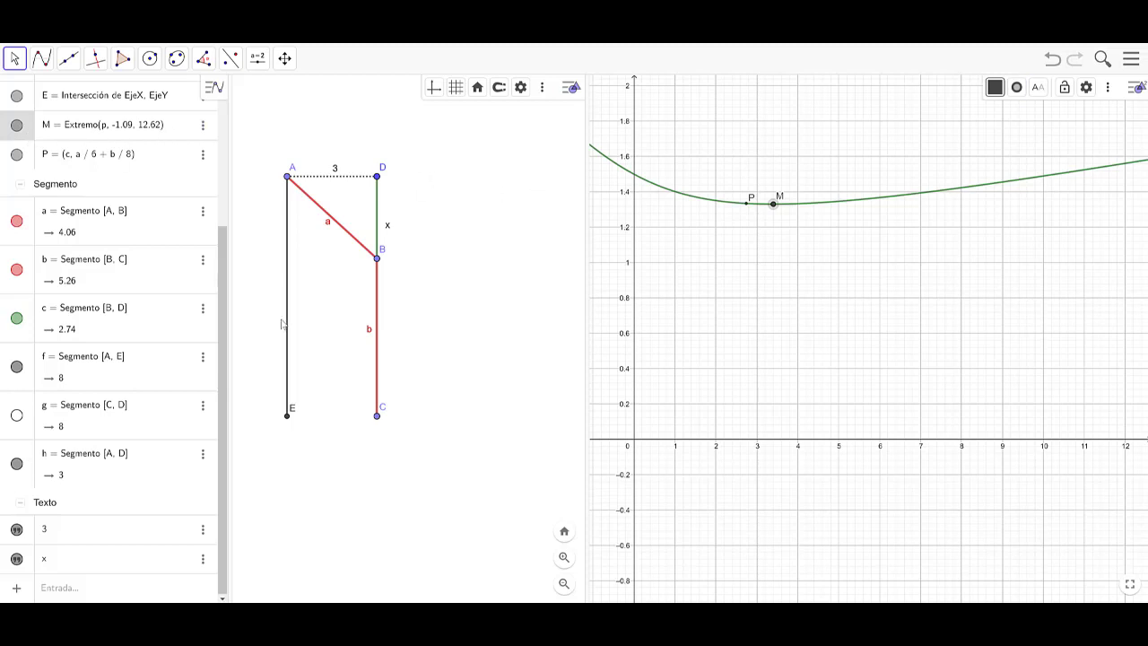
pyautogui.click(744, 224)
pyautogui.scroll(3, 118, 182)
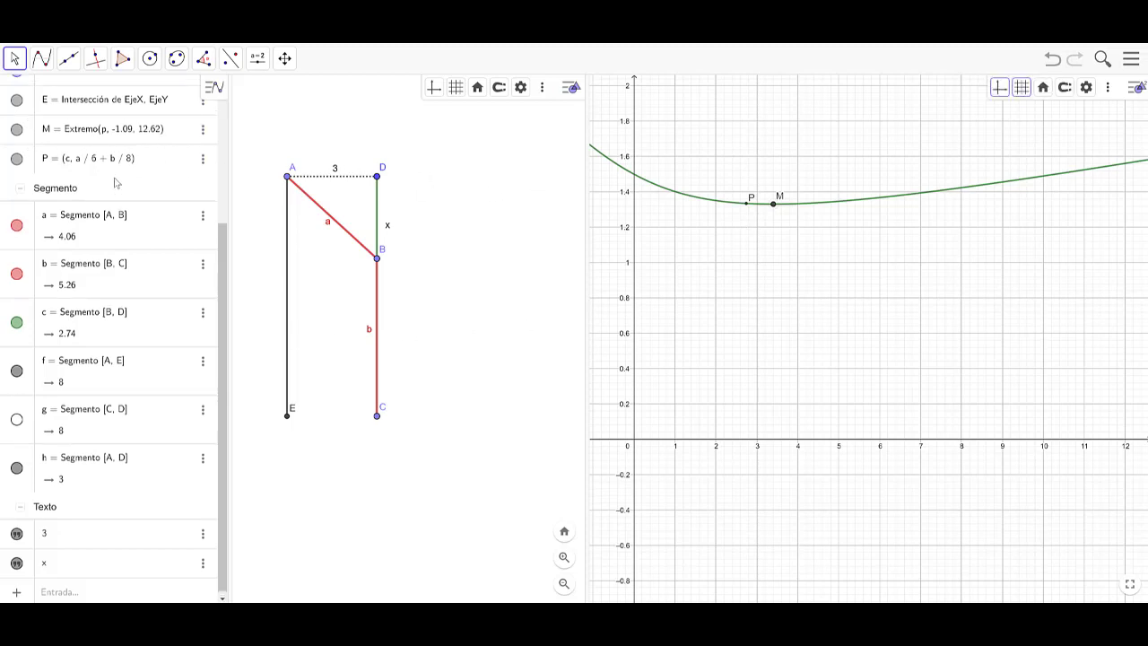
pyautogui.scroll(2, 143, 236)
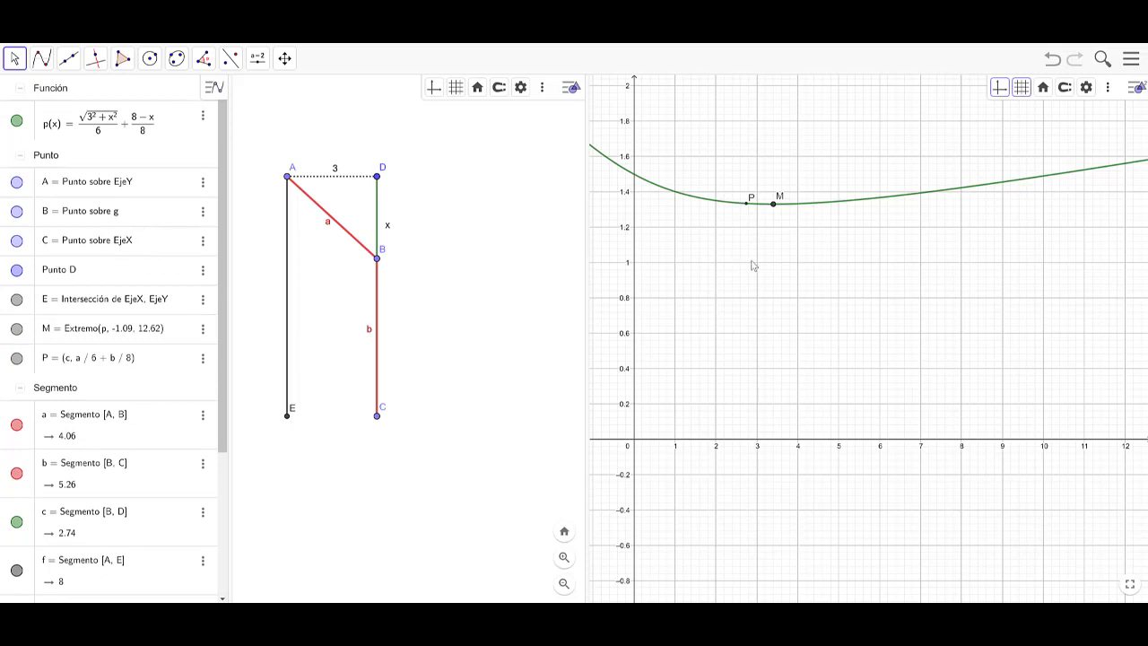
pyautogui.click(774, 206)
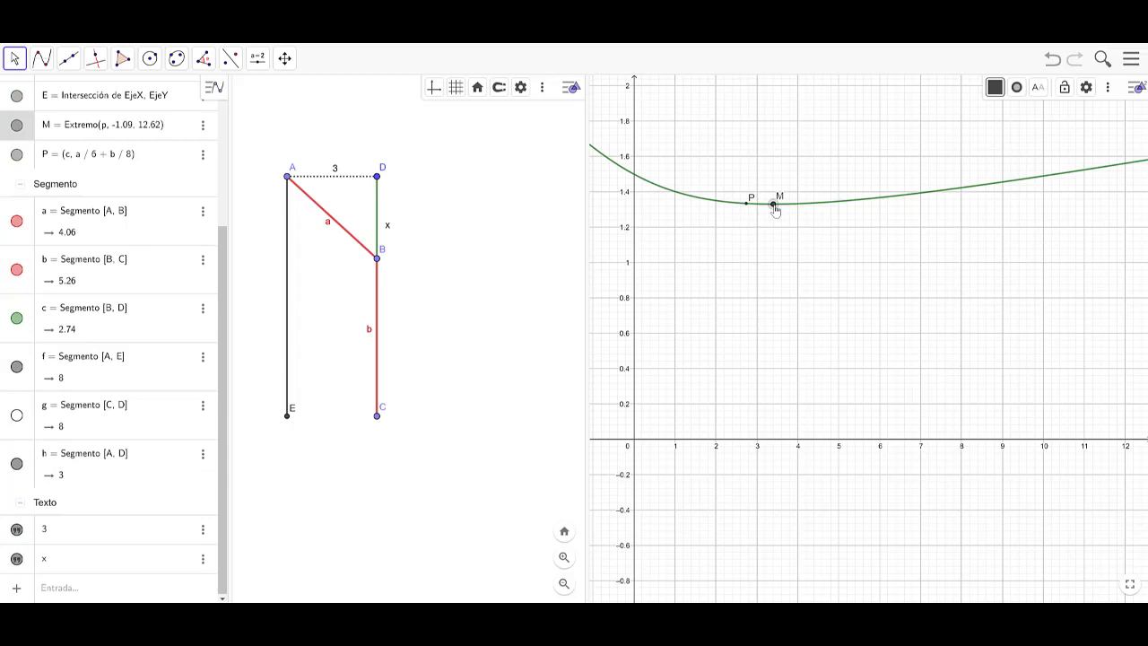
pyautogui.click(799, 301)
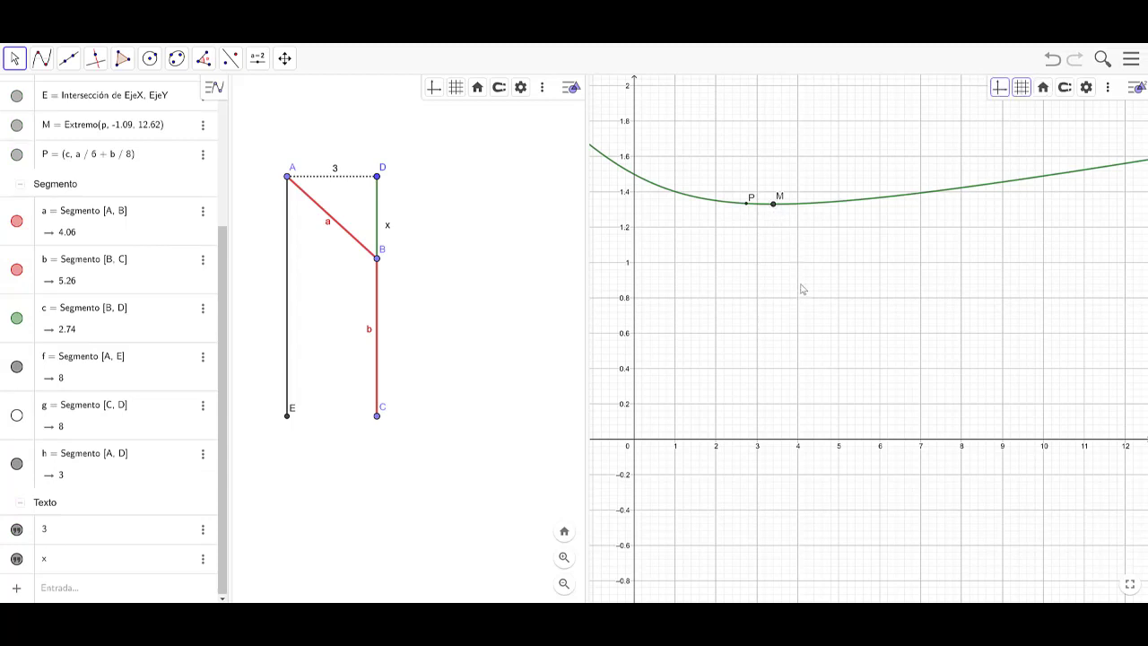
pyautogui.click(776, 209)
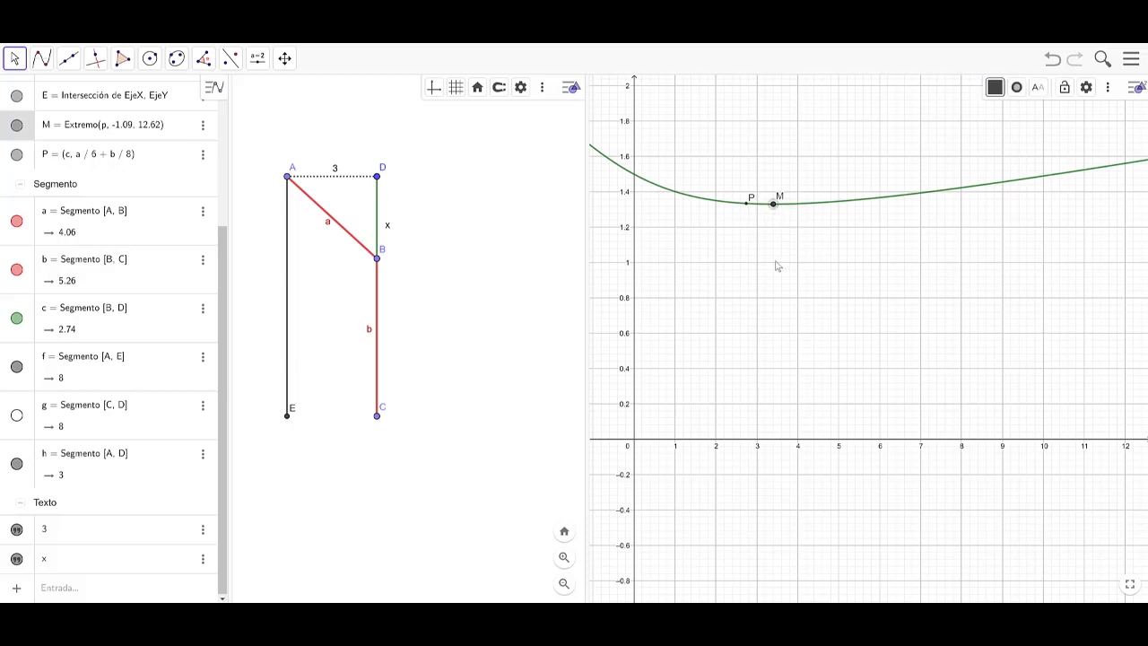
pyautogui.click(825, 278)
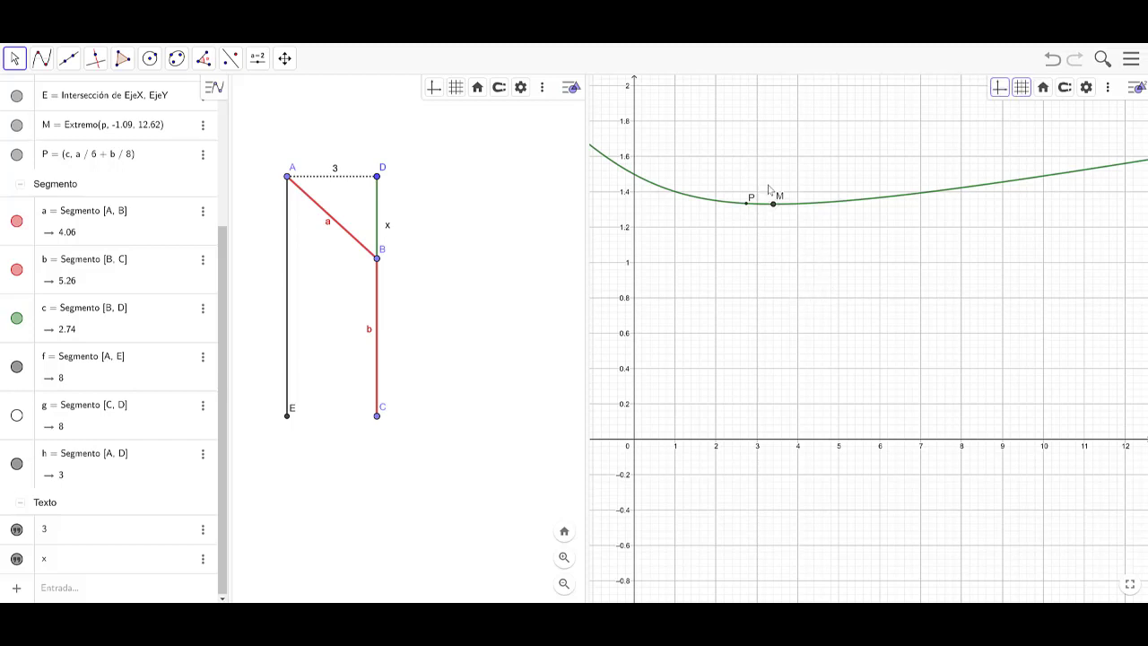
# Draw a line through point M perpendicular to the x-axis in the second view, and return to the Mueve tool.
pyautogui.click(94, 60)
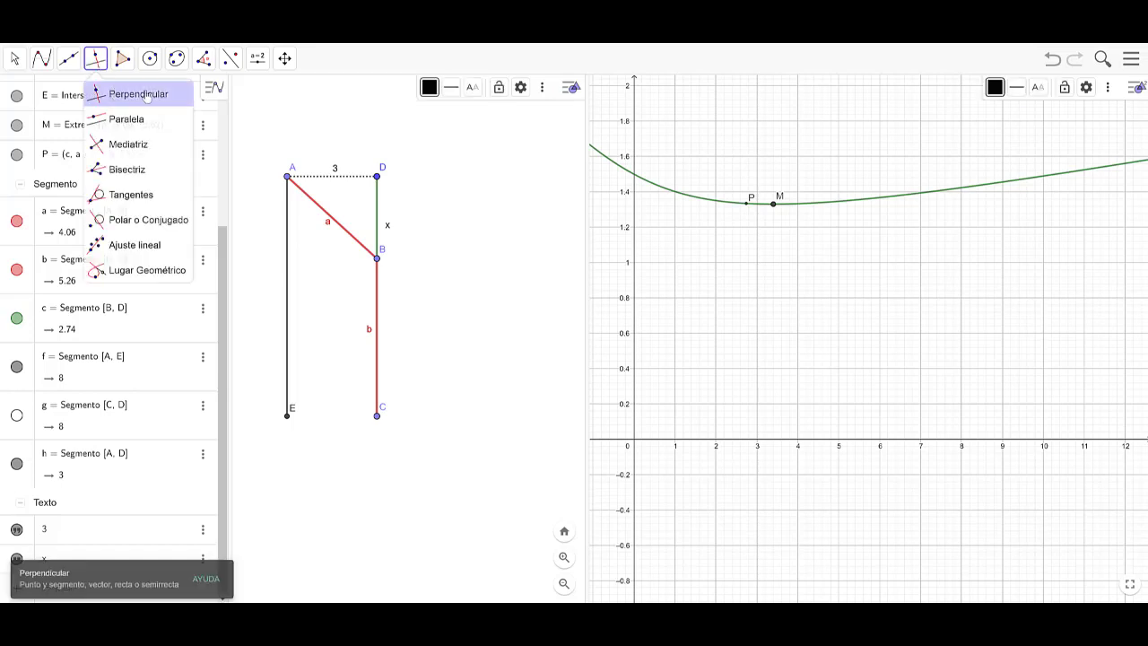
pyautogui.click(106, 92)
pyautogui.click(774, 207)
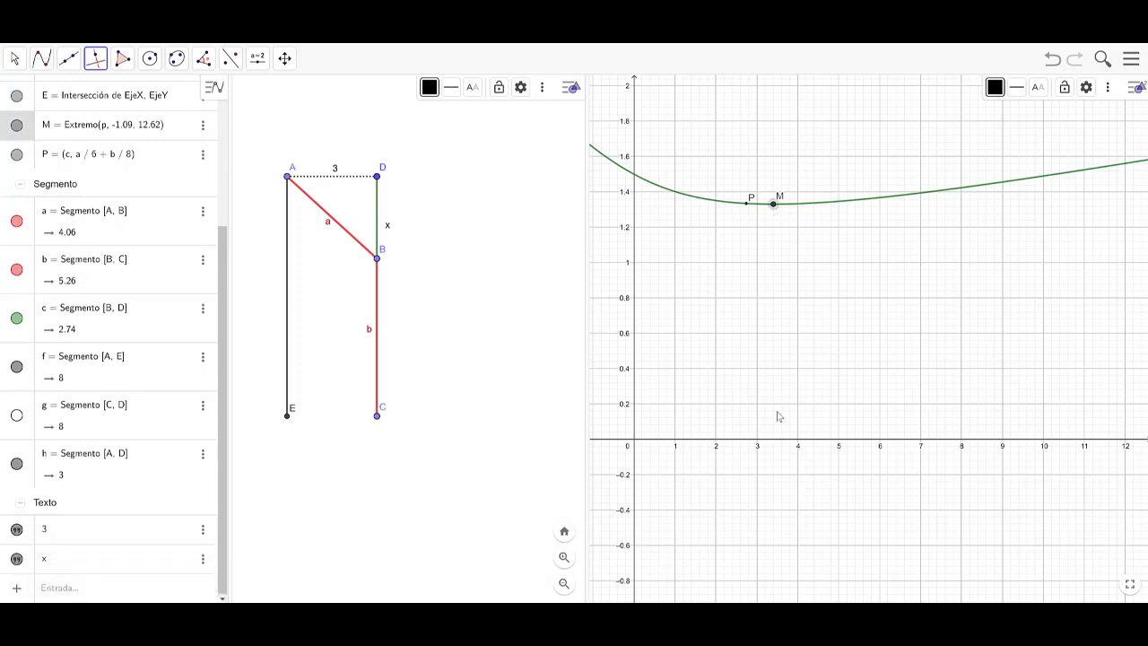
pyautogui.click(802, 446)
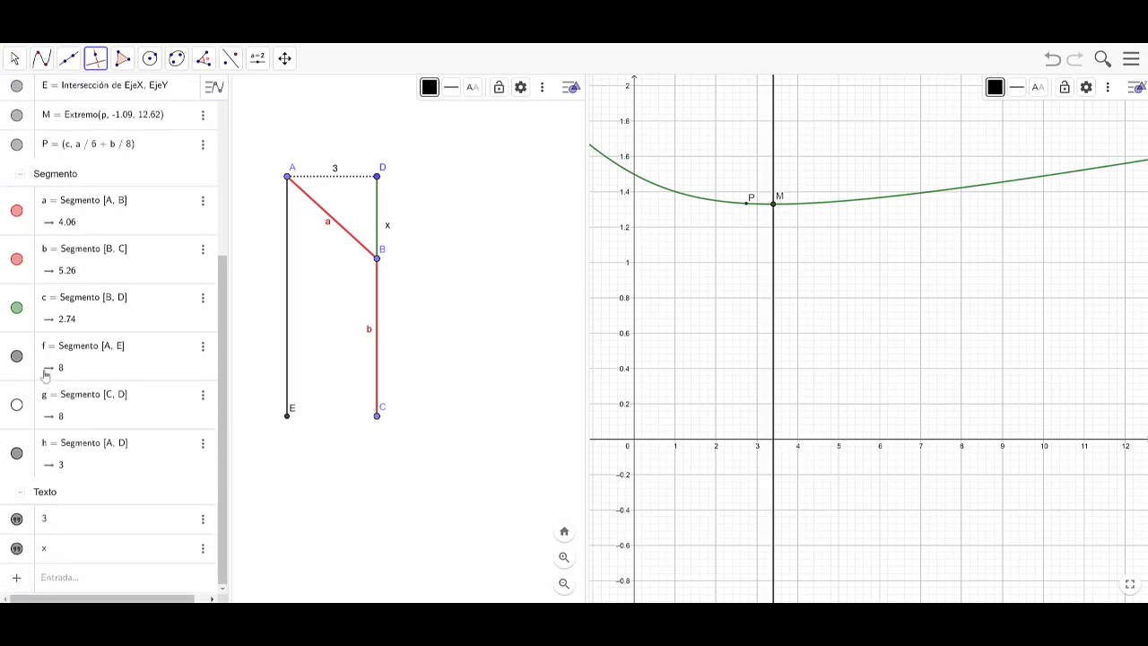
pyautogui.scroll(3, 50, 370)
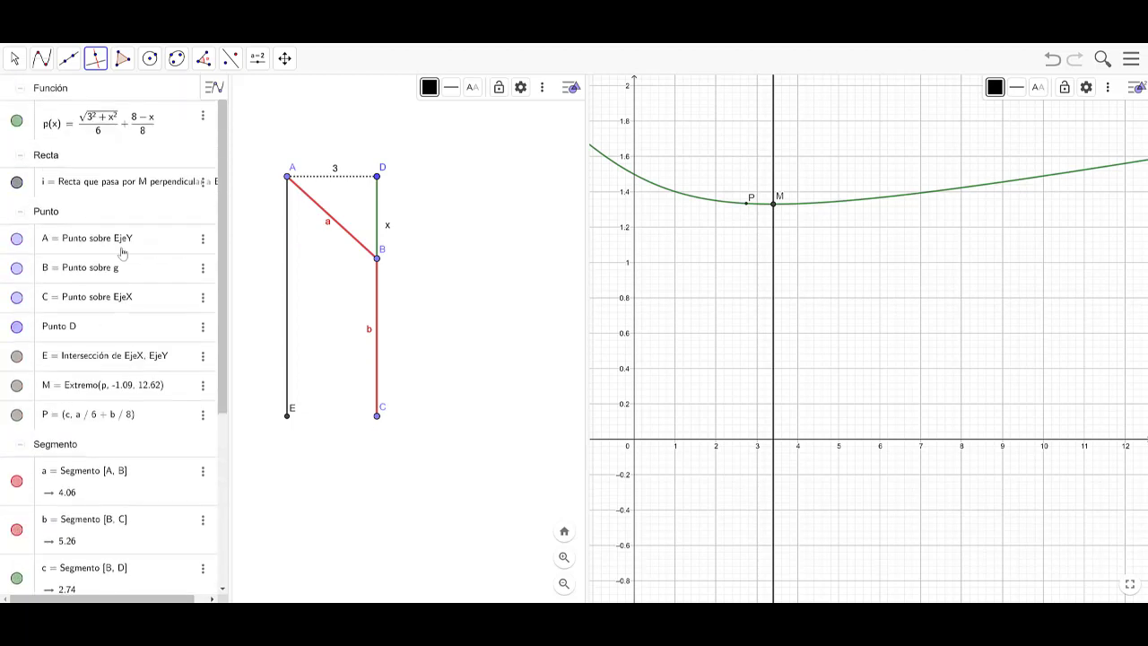
pyautogui.click(13, 58)
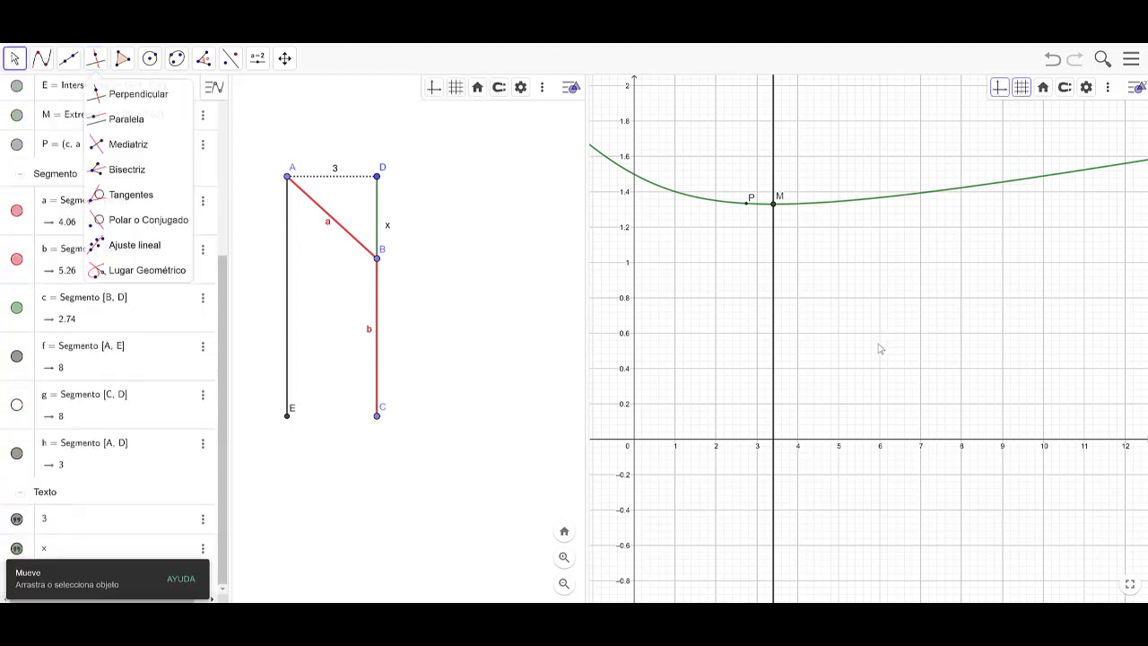
# Set the algebra list to show objects by Valor instead of Definición y valor.
pyautogui.click(775, 312)
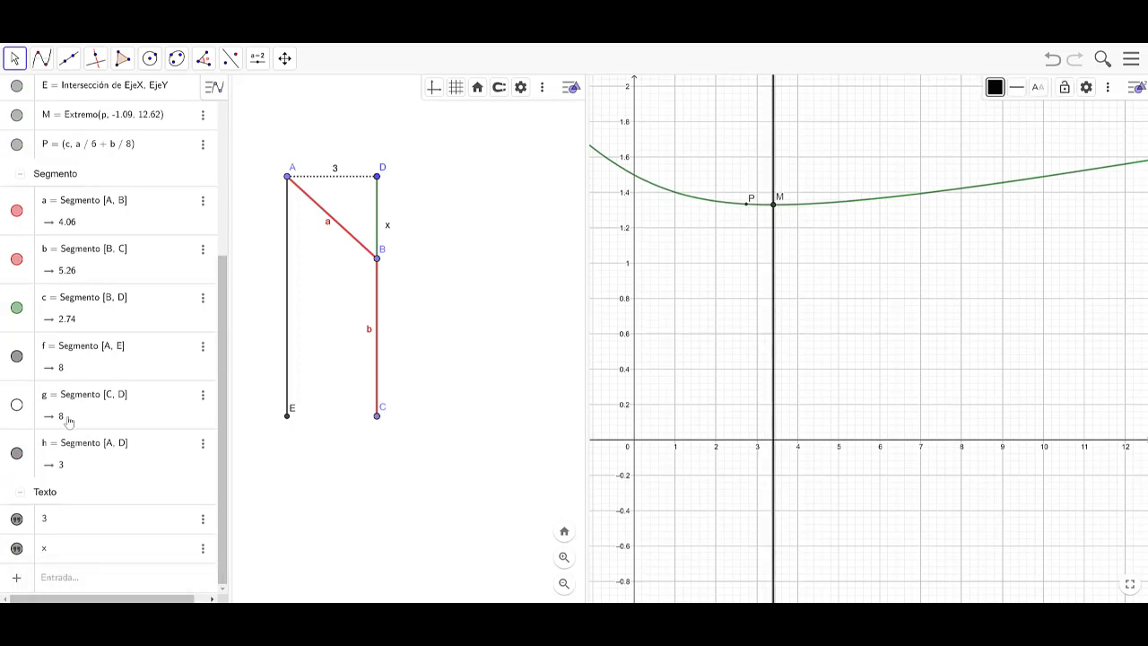
pyautogui.scroll(3, 69, 420)
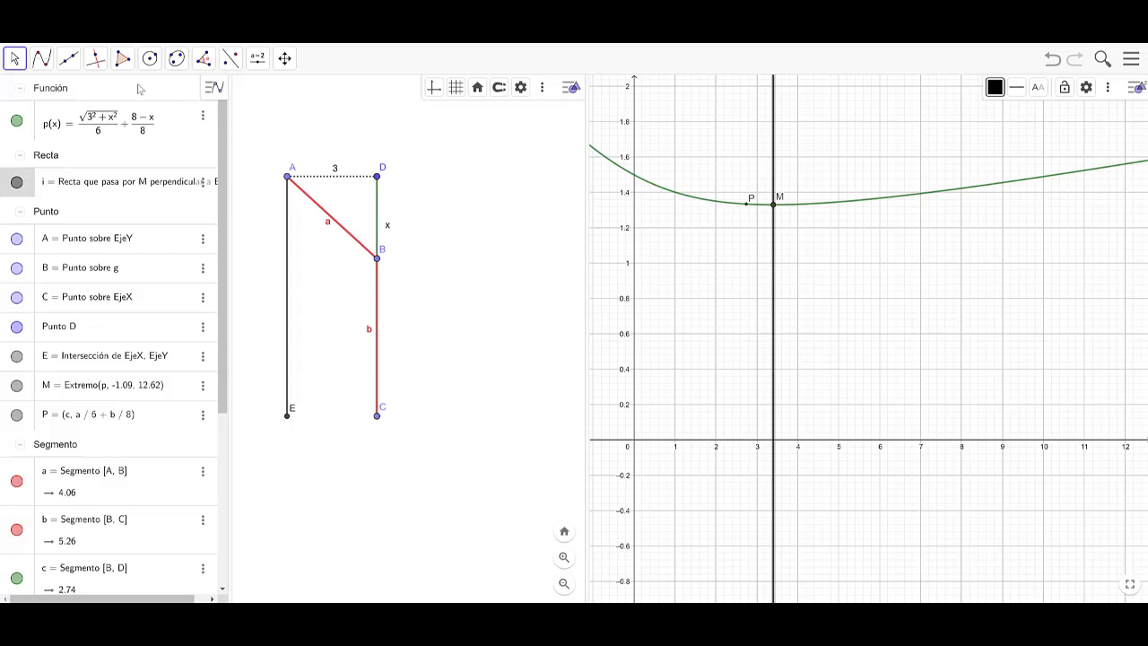
pyautogui.scroll(-3, 148, 90)
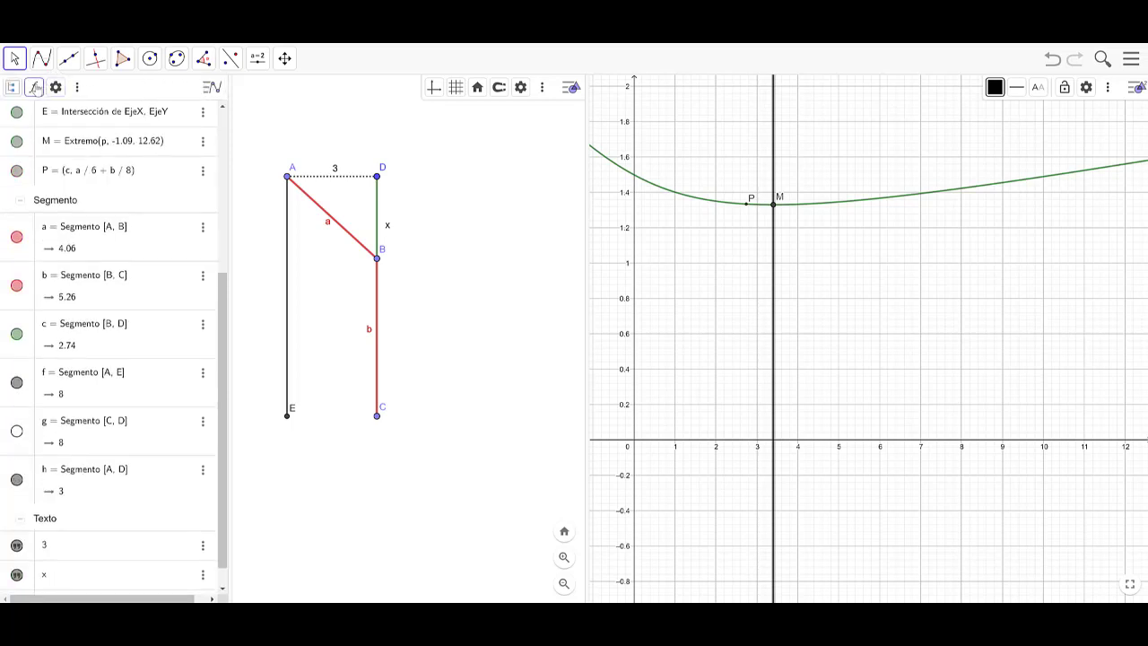
pyautogui.click(12, 87)
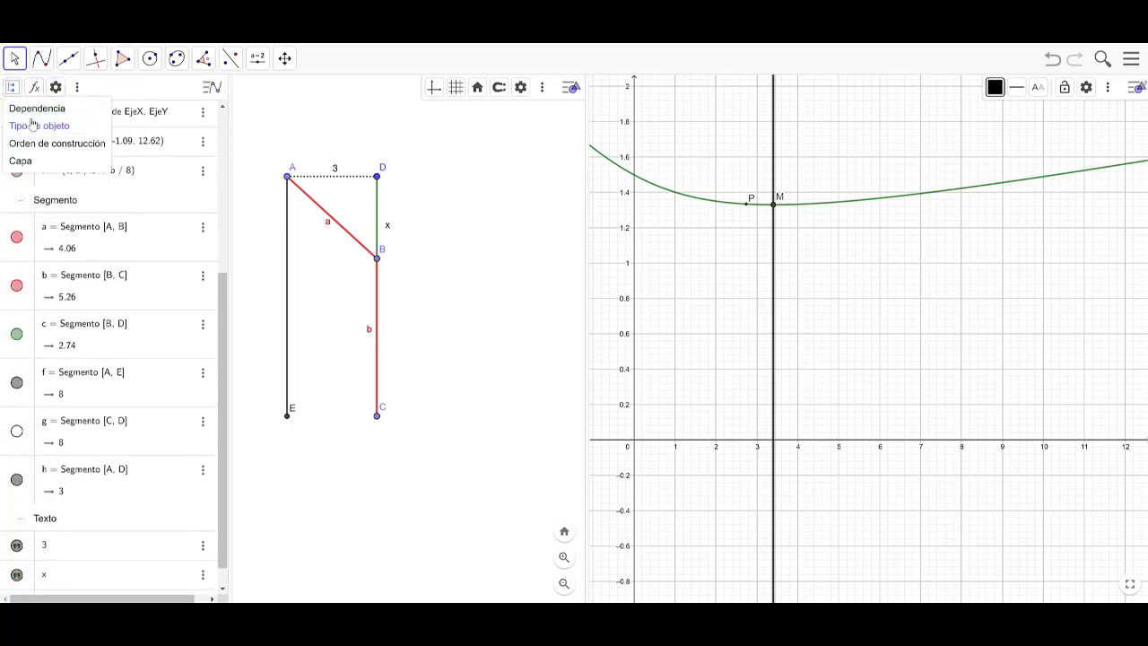
pyautogui.click(34, 87)
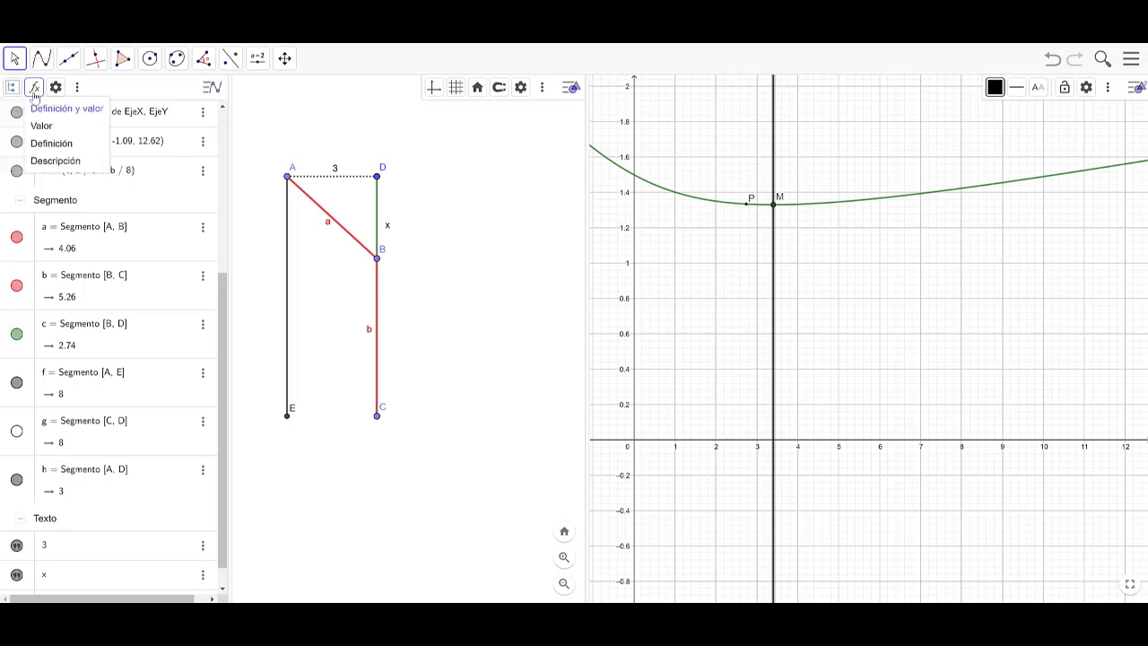
pyautogui.click(42, 127)
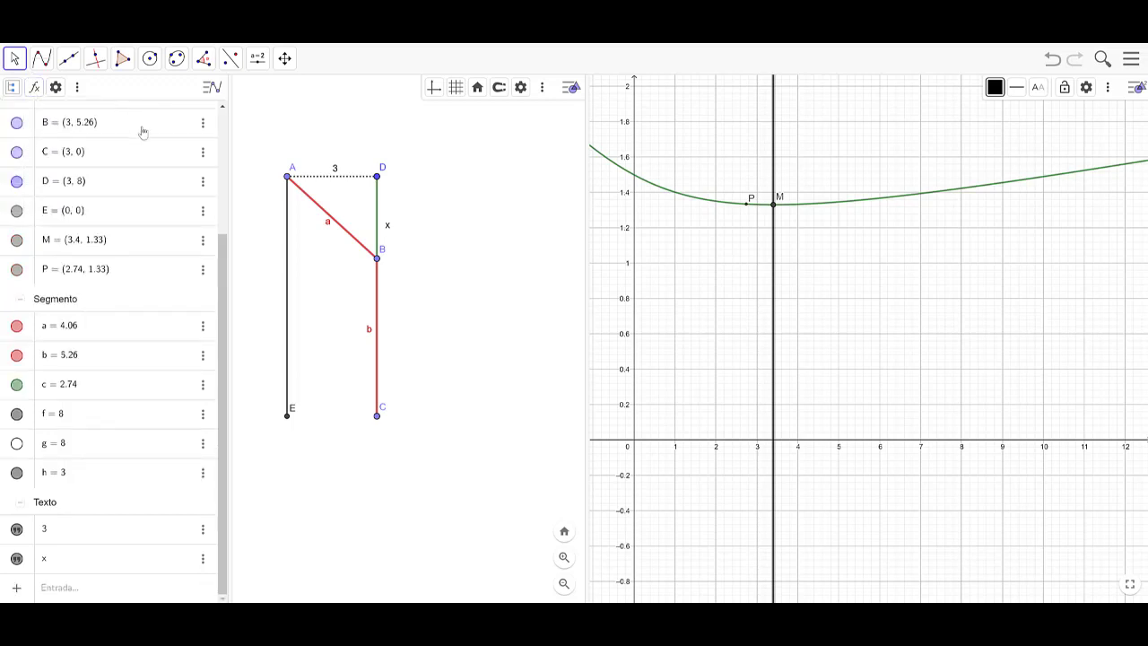
# Read the equation of the perpendicular line and the coordinates of points M and P in the algebra list.
pyautogui.scroll(3, 166, 244)
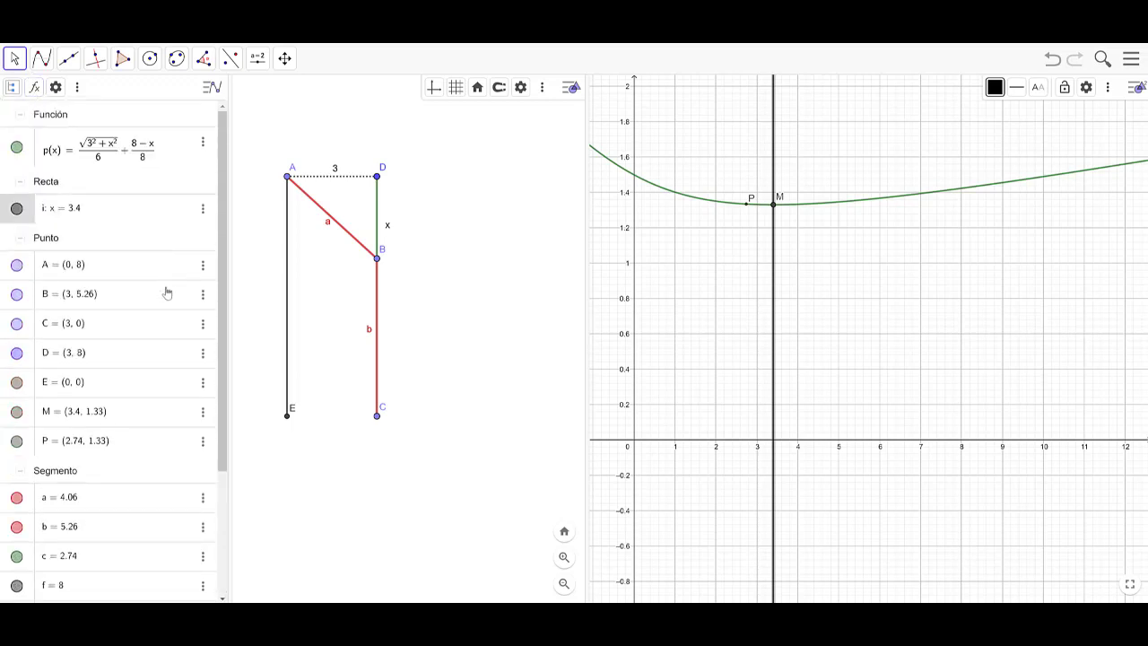
pyautogui.scroll(-3, 167, 292)
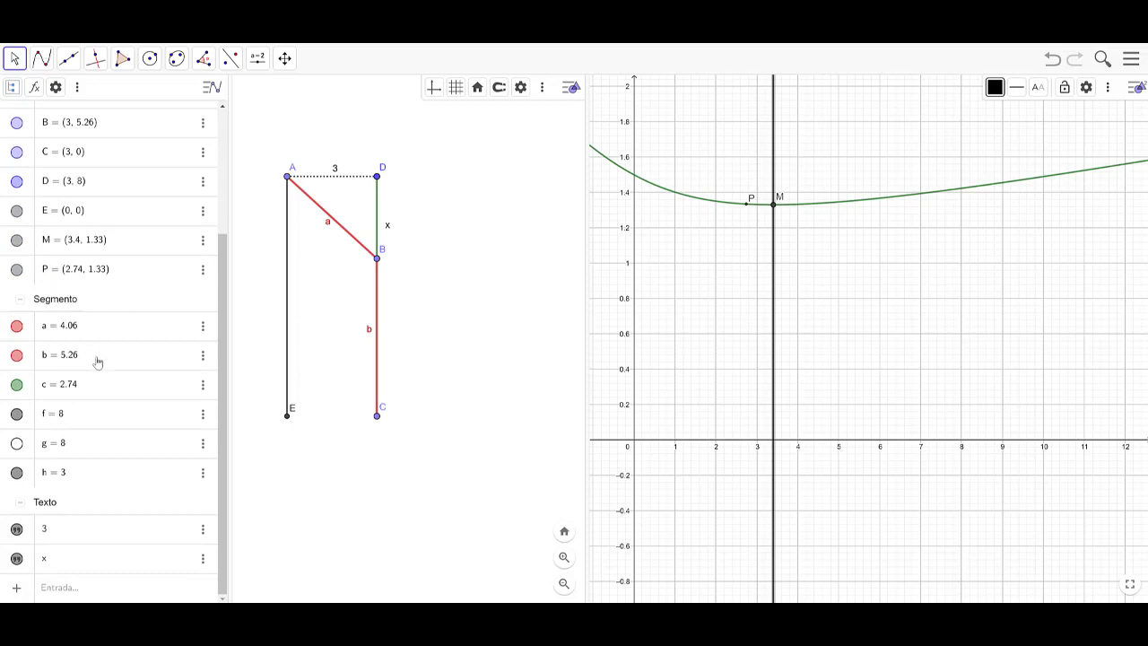
pyautogui.scroll(3, 94, 352)
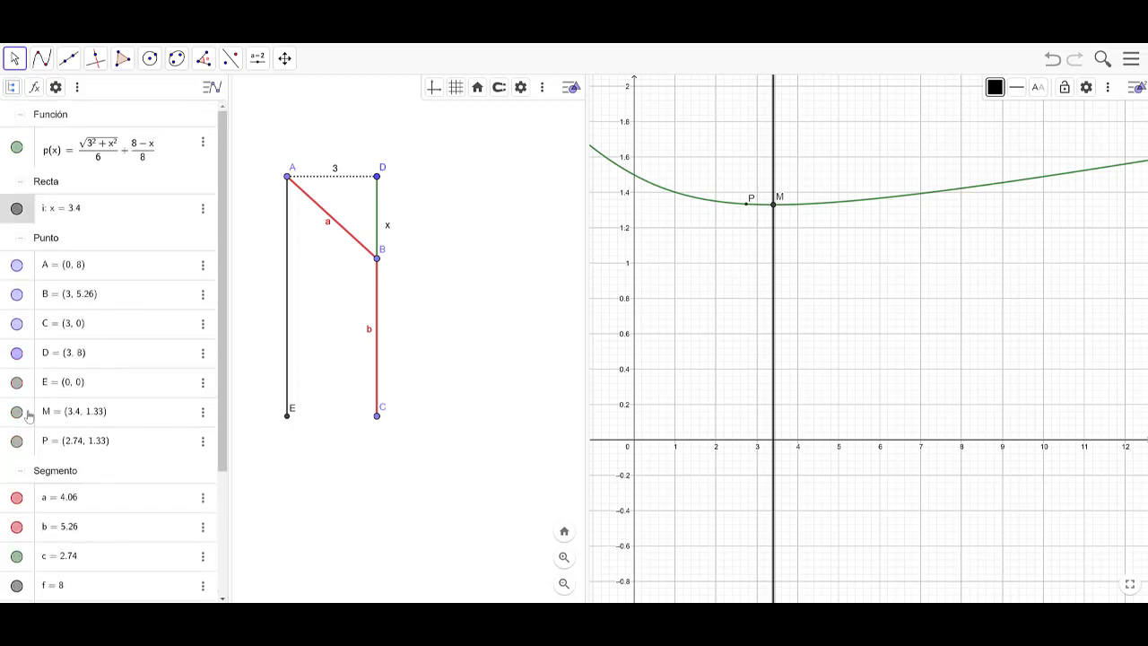
pyautogui.click(23, 411)
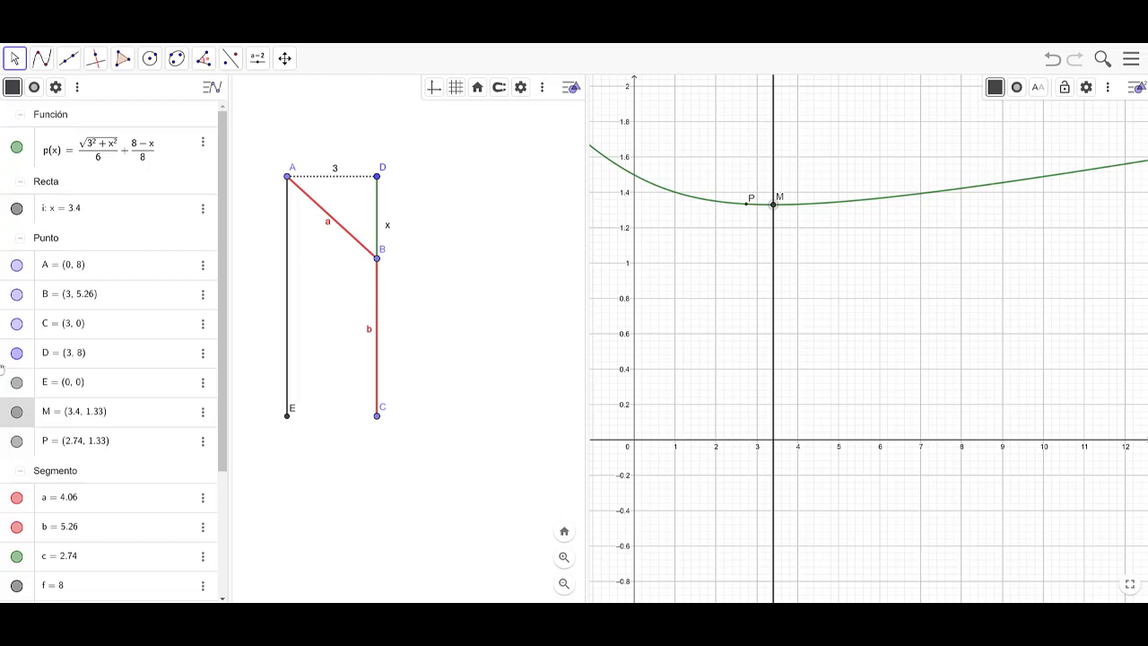
# Switch to the Herramienta Recortes window to reread the river-crossing problem statement.
pyautogui.moveTo(443, 418); pyautogui.dragTo(477, 410)
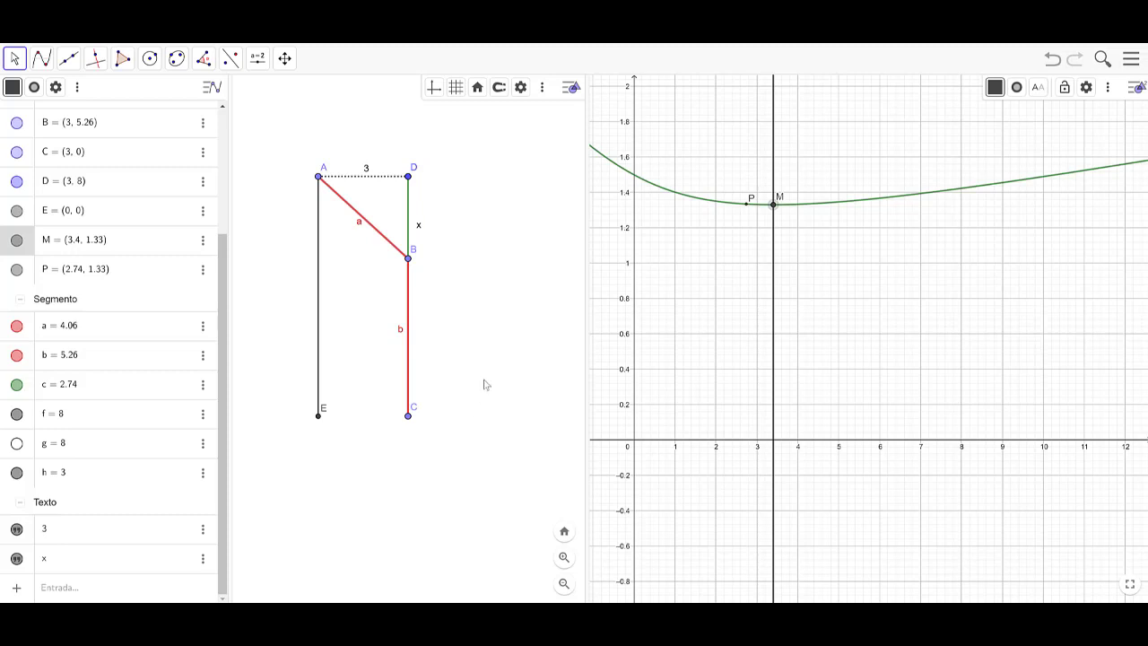
pyautogui.hotkey('alt', 'Tab')
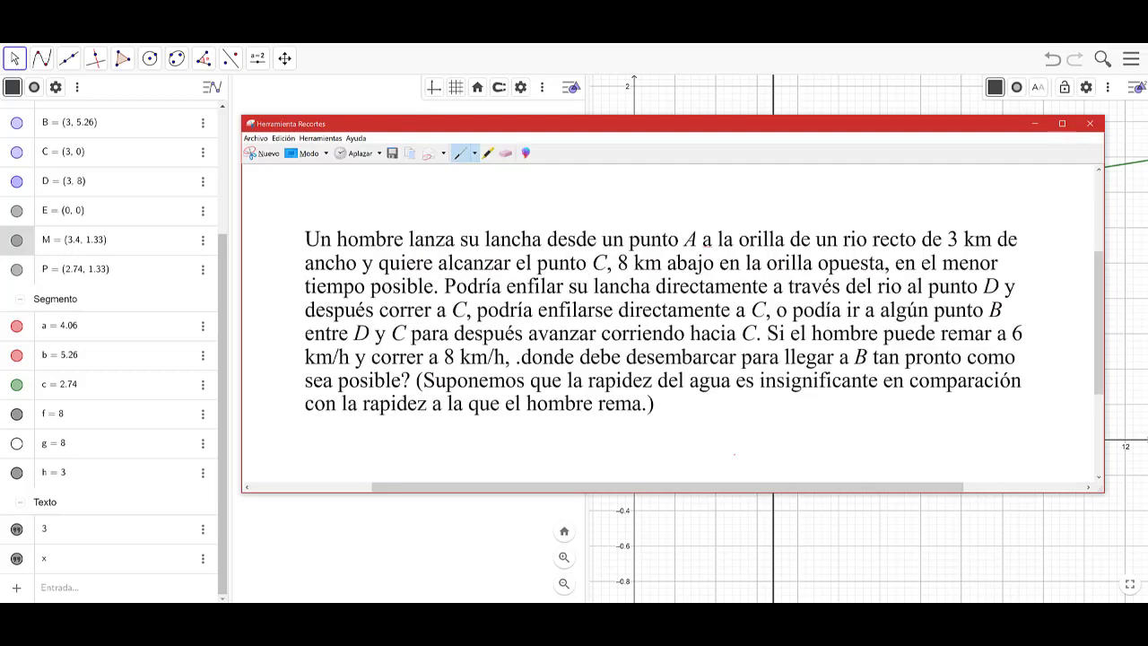